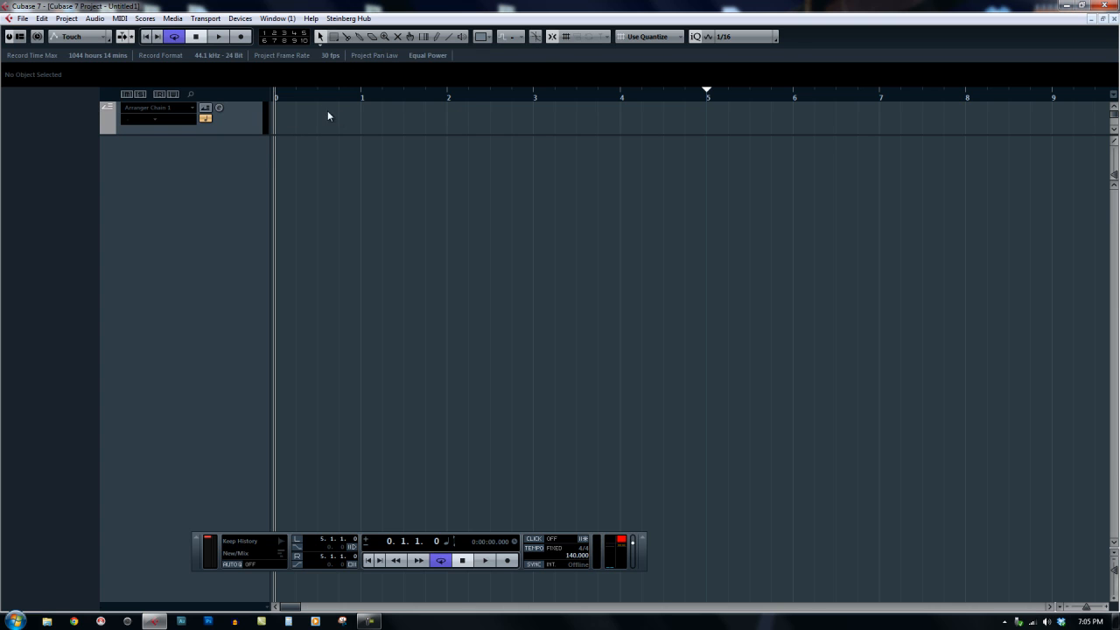
Drag KC_MashKick-15 and The Snare that POPS from the Samples folder onto two different audio tracks
left_click(1082, 5)
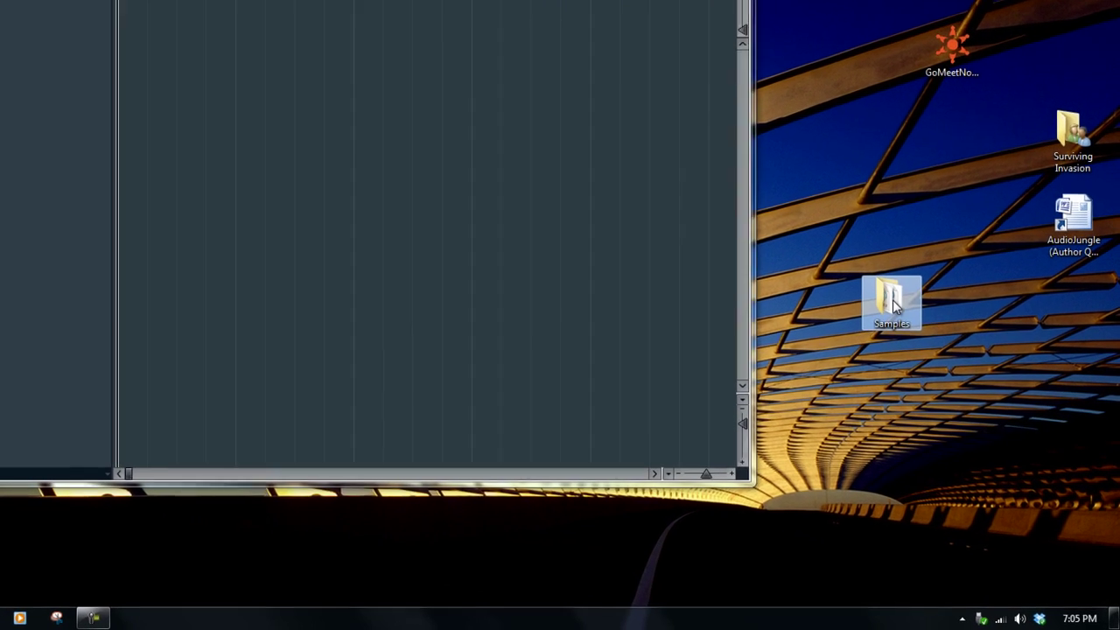
double_click(1003, 452)
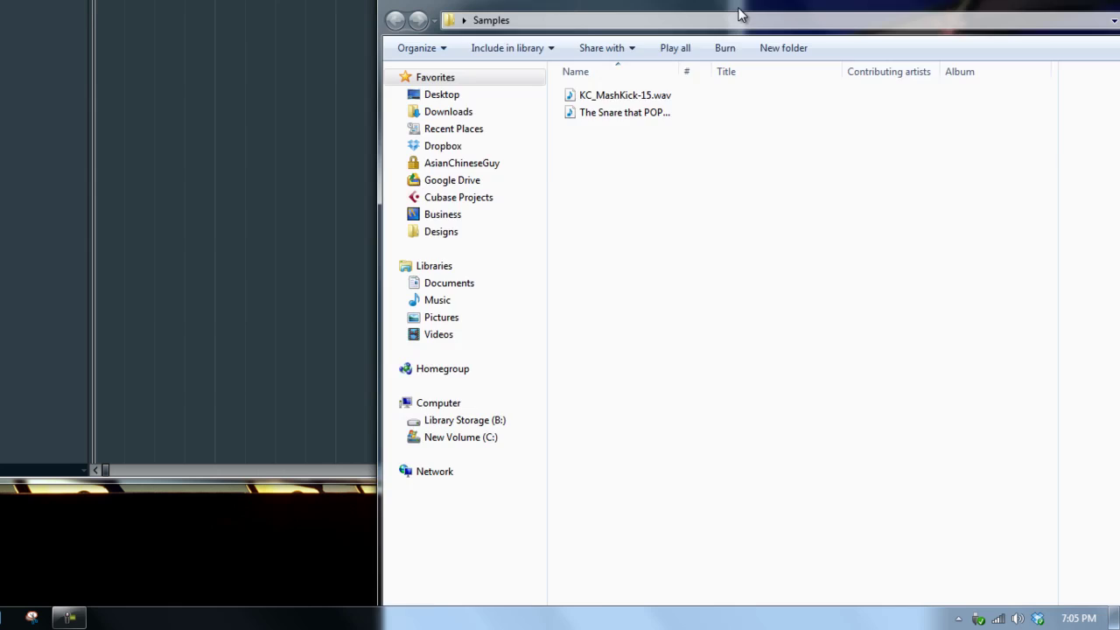
left_click_drag(740, 12, 745, 28)
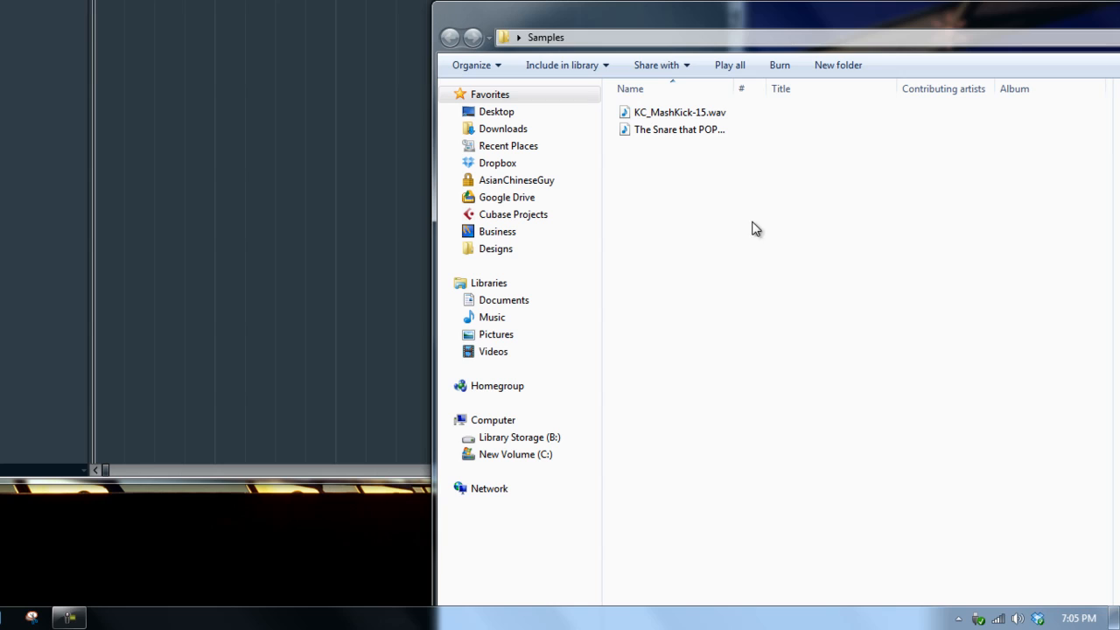
left_click_drag(712, 225, 655, 125)
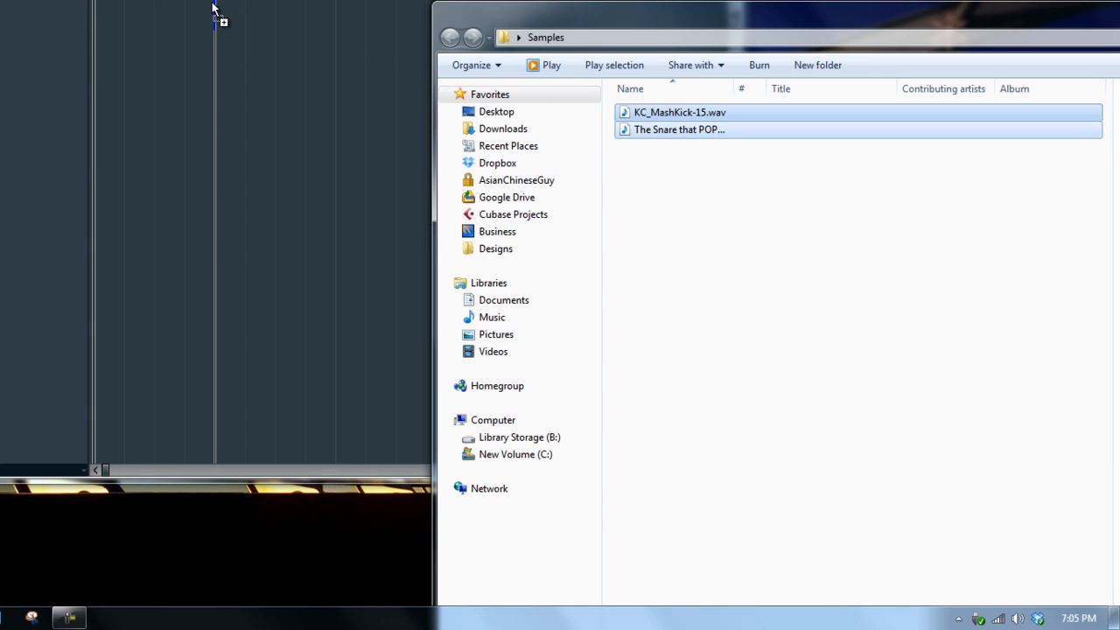
left_click_drag(657, 114, 214, 3)
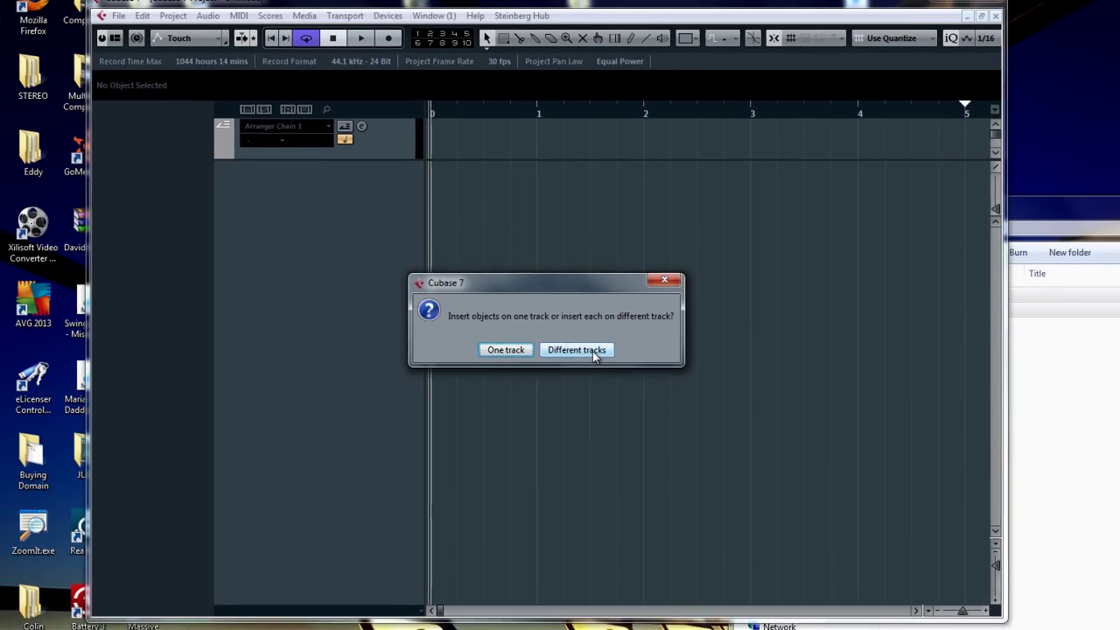
left_click(616, 372)
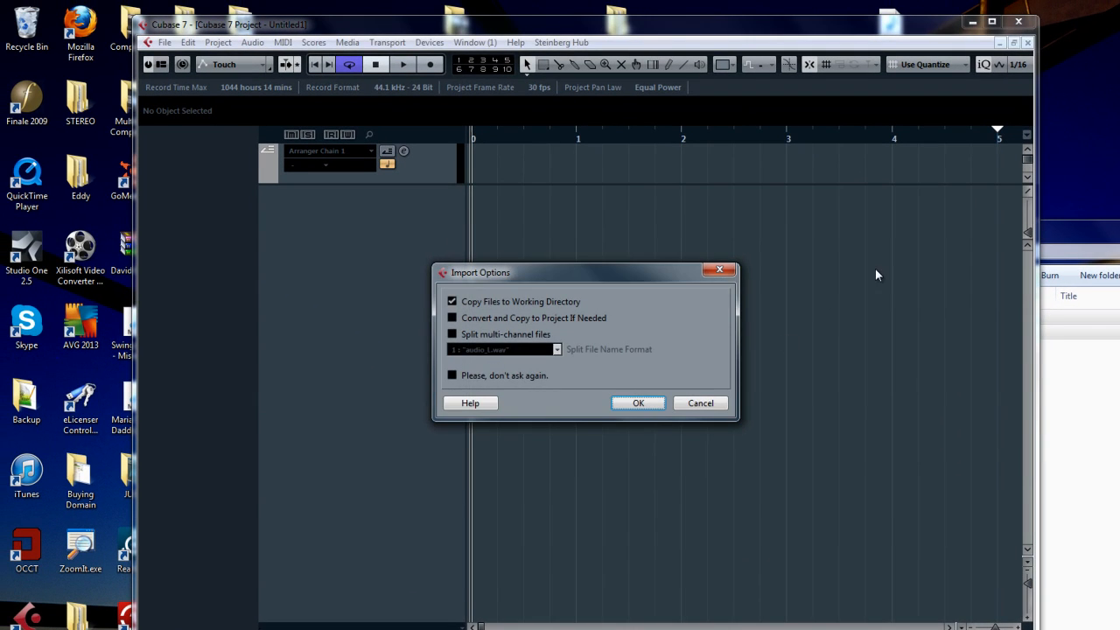
left_click(643, 403)
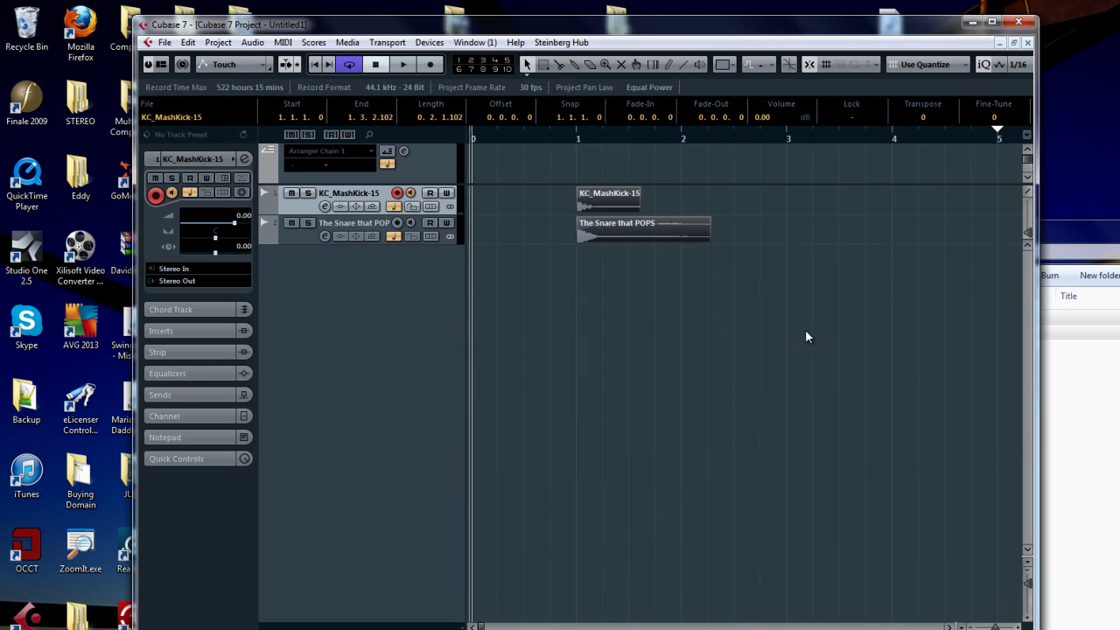
Maximize Cubase and move the snare clip to start at 1.4.1.0, after the kick
left_click(992, 21)
left_click(512, 349)
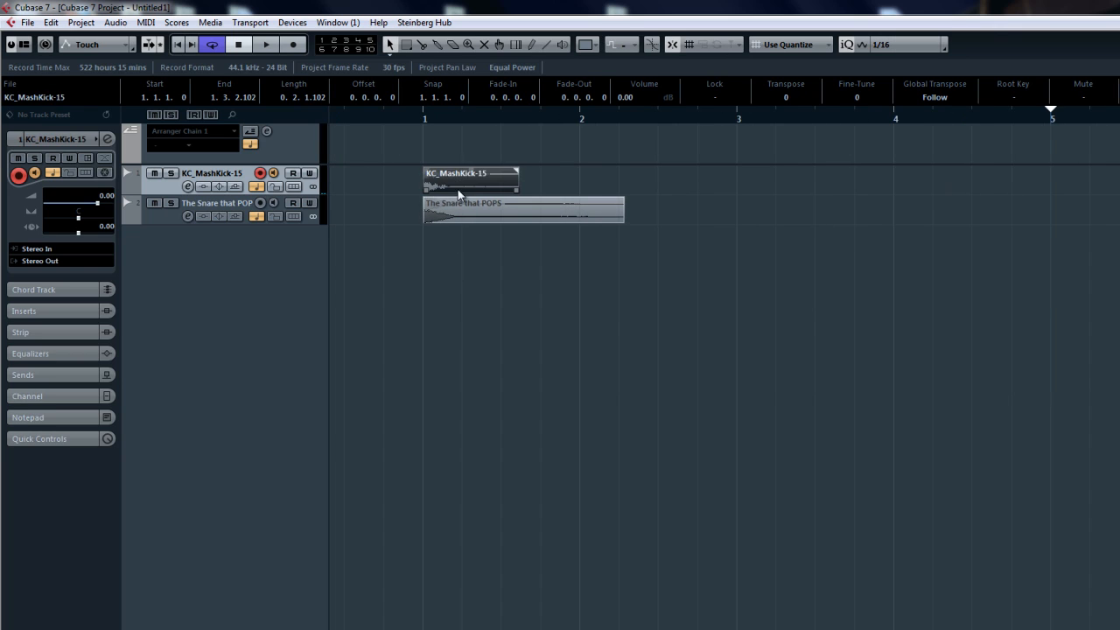
left_click(473, 210)
scroll(606, 300, "left", 2)
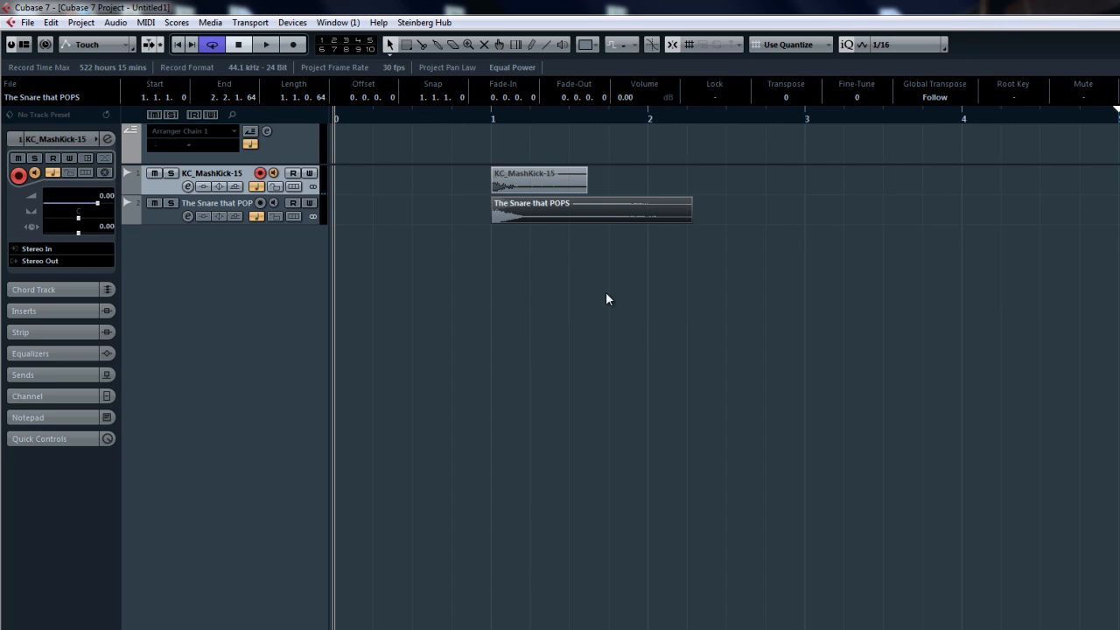
mouse_move(542, 229)
left_click_drag(528, 219, 648, 228)
scroll(603, 255, "up", 1, "ctrl")
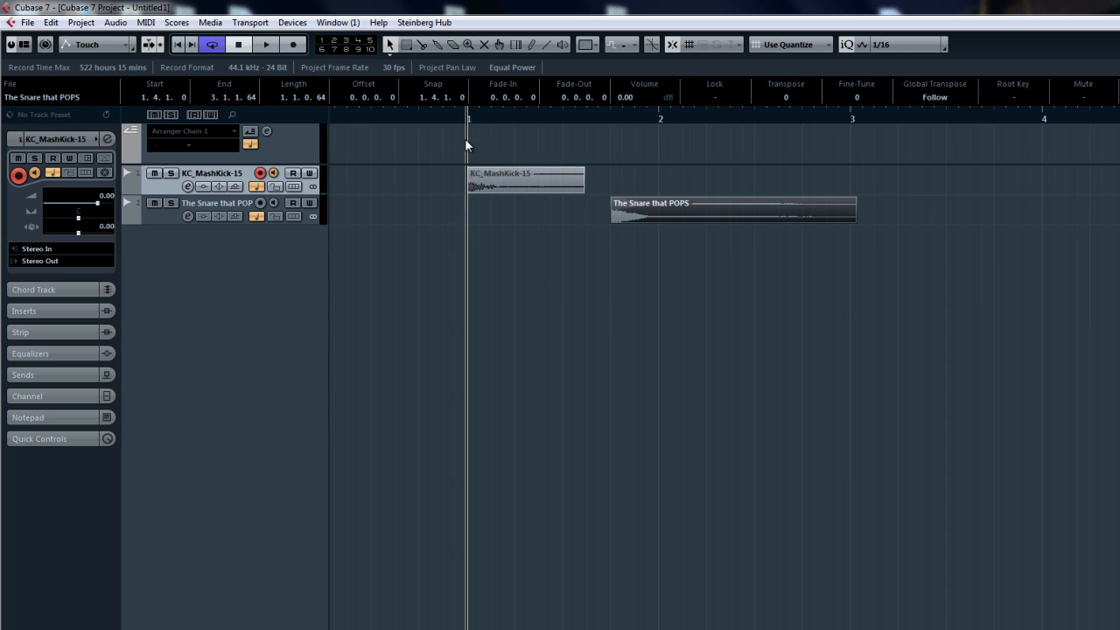
scroll(506, 233, "down", 2, "ctrl")
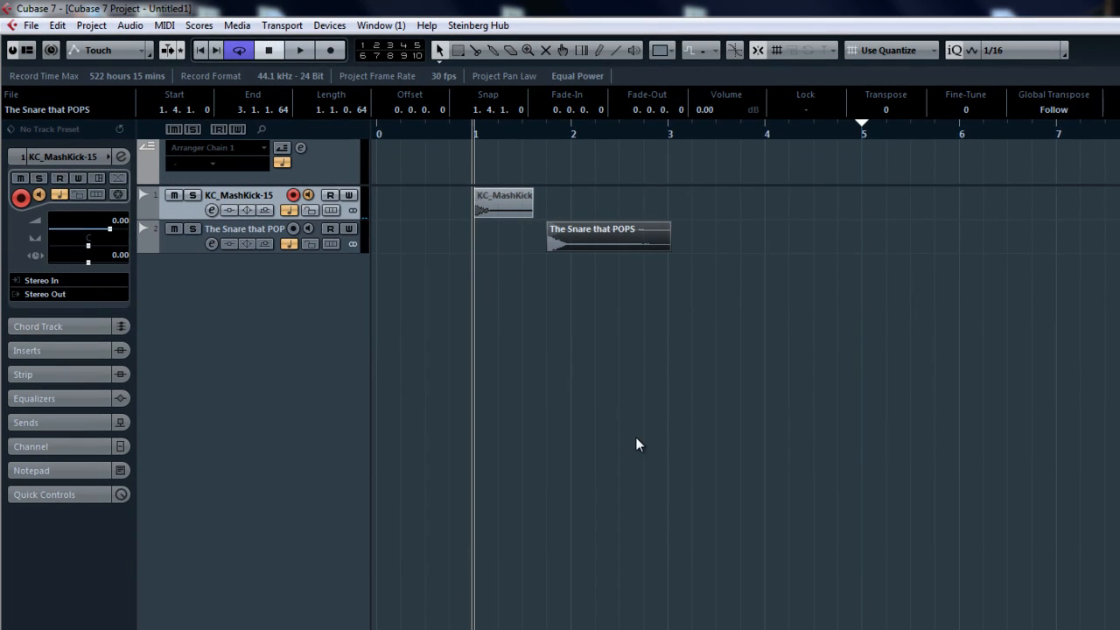
Audition the kick-and-snare beat from around bar 1
key("space")
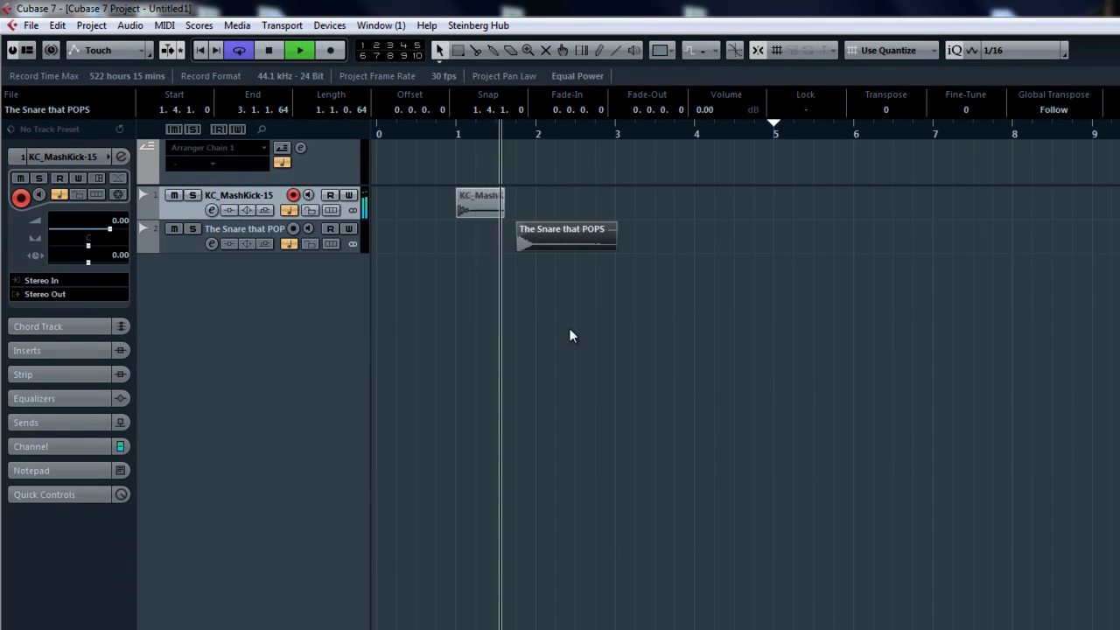
key("h")
scroll(535, 299, "left", 3)
left_click_drag(643, 240, 592, 241)
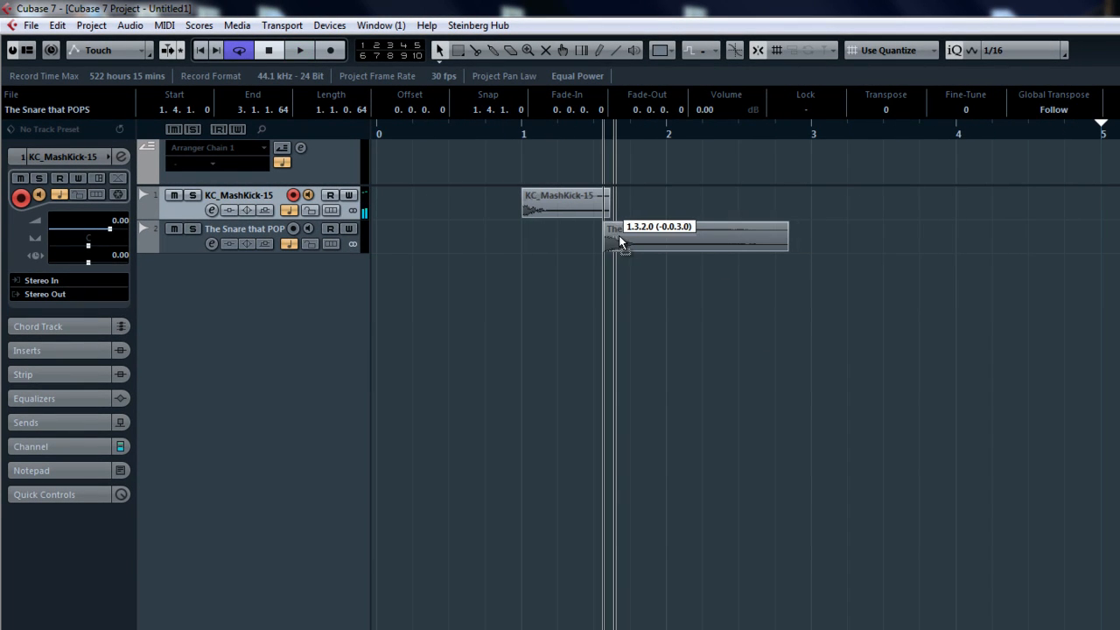
left_click(513, 131)
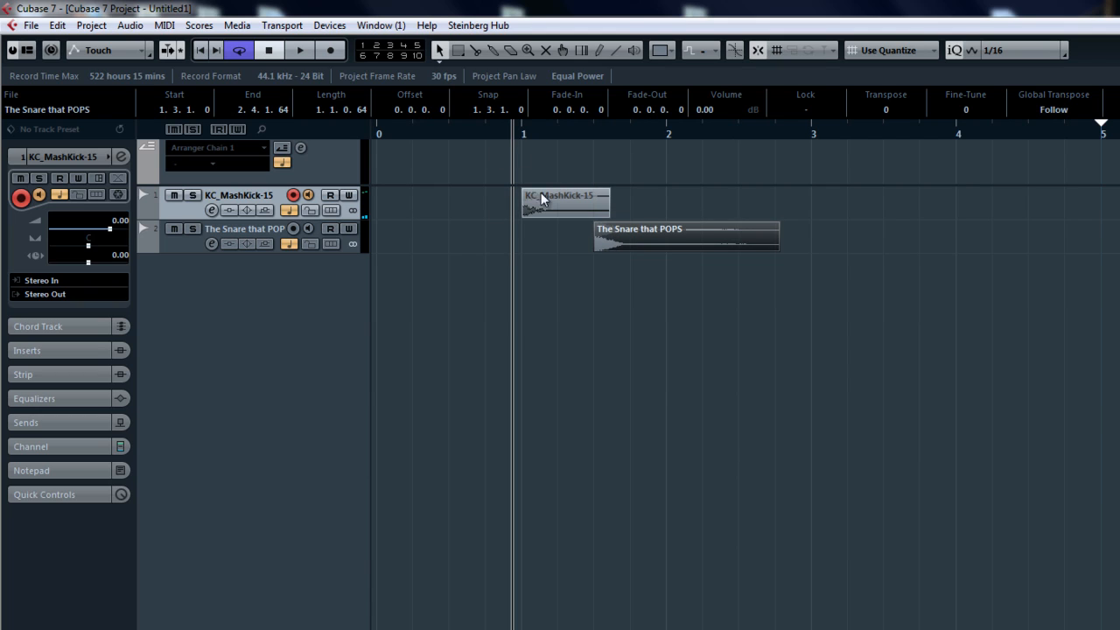
key("g")
key("space")
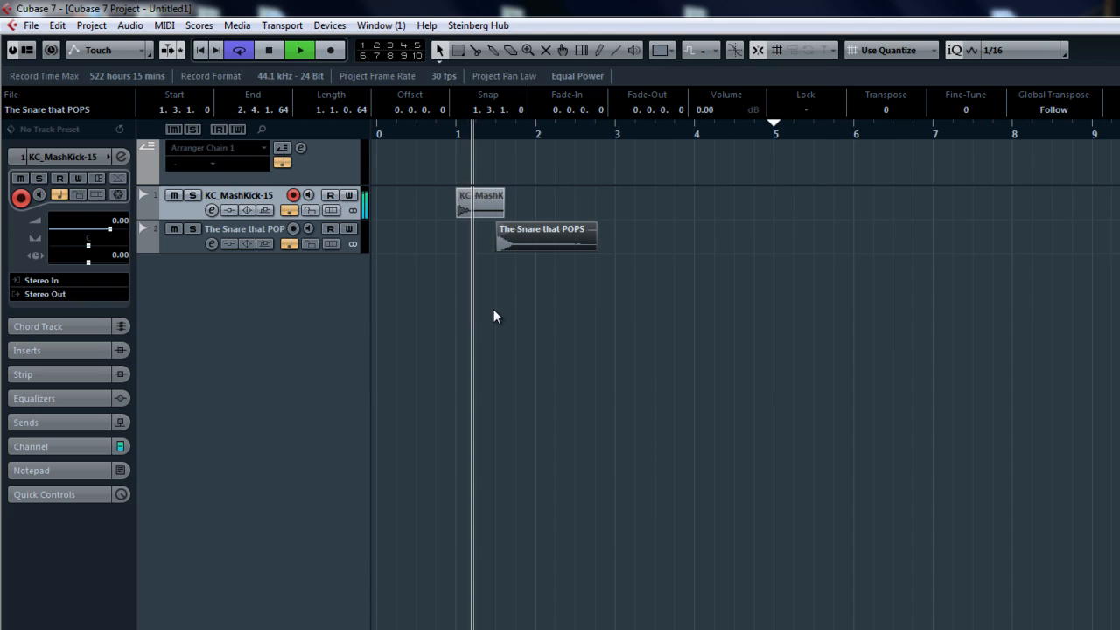
key("space")
key("h")
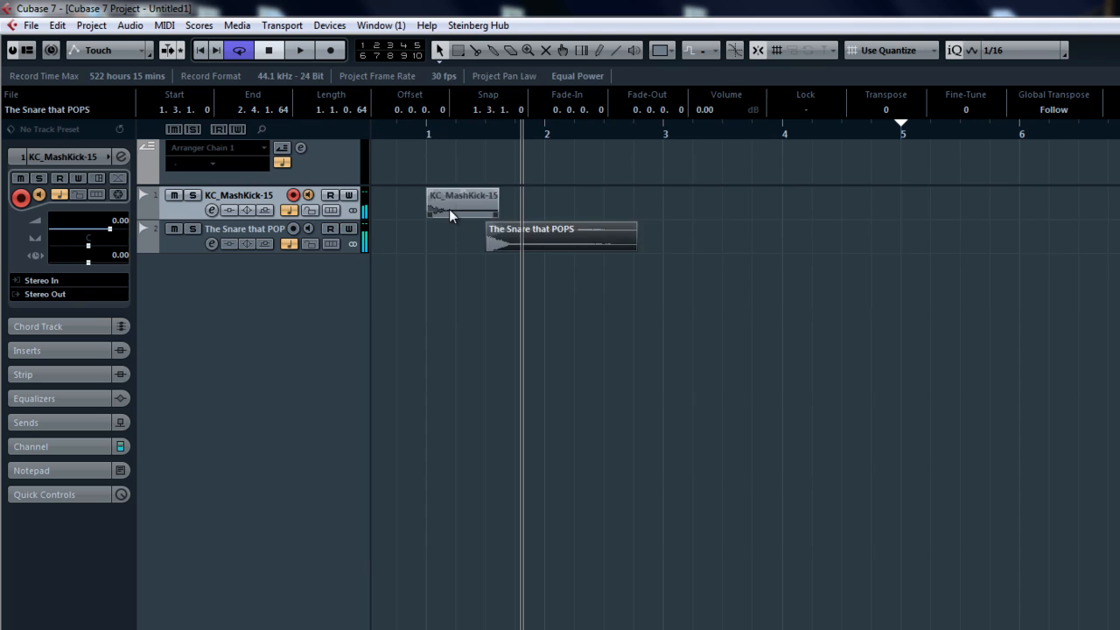
Copy the kick clip to bar 2, undo a misplaced later copy, and play the pattern from bar 1
mouse_move(449, 208)
left_mouse_down()
mouse_move(567, 216)
mouse_move(528, 217)
left_mouse_up()
key("h")
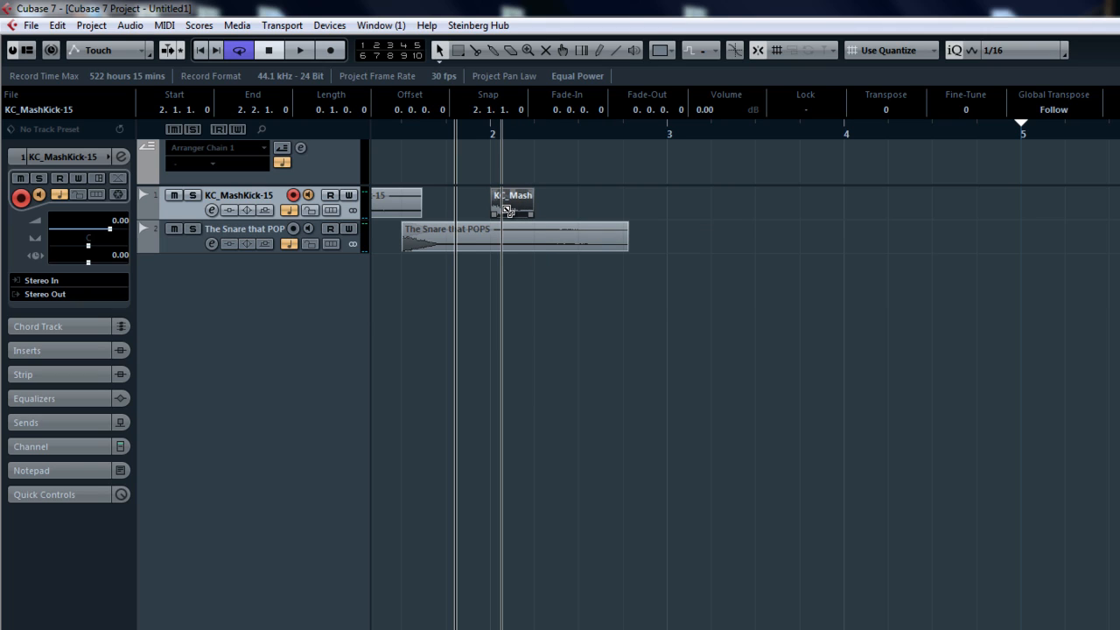
left_click_drag(507, 210, 576, 212)
key("ctrl+z")
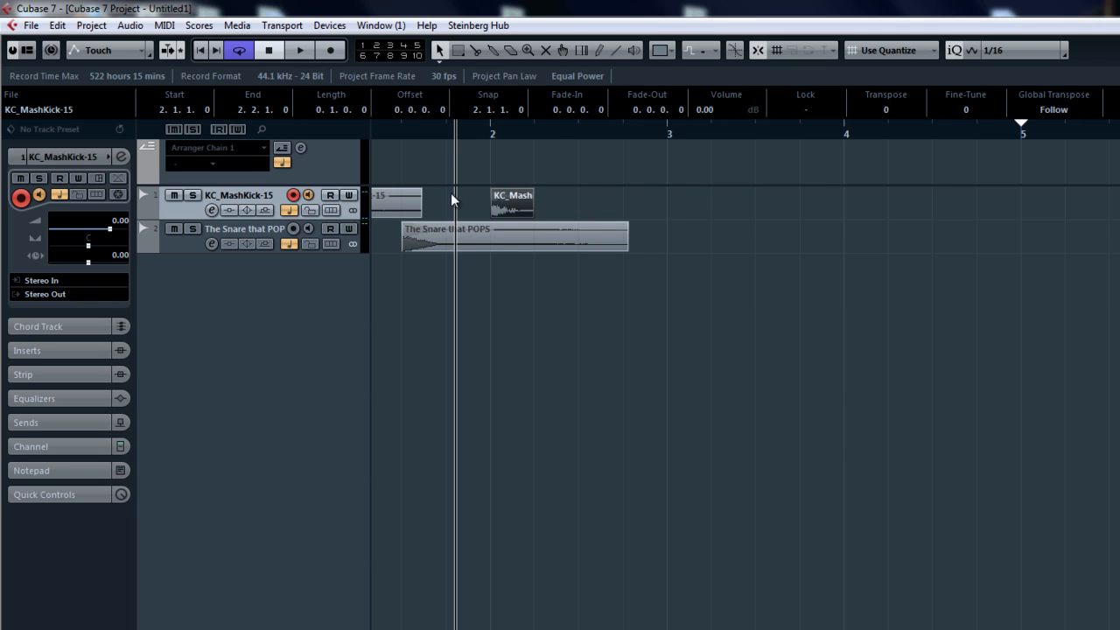
key("g")
left_click(453, 136)
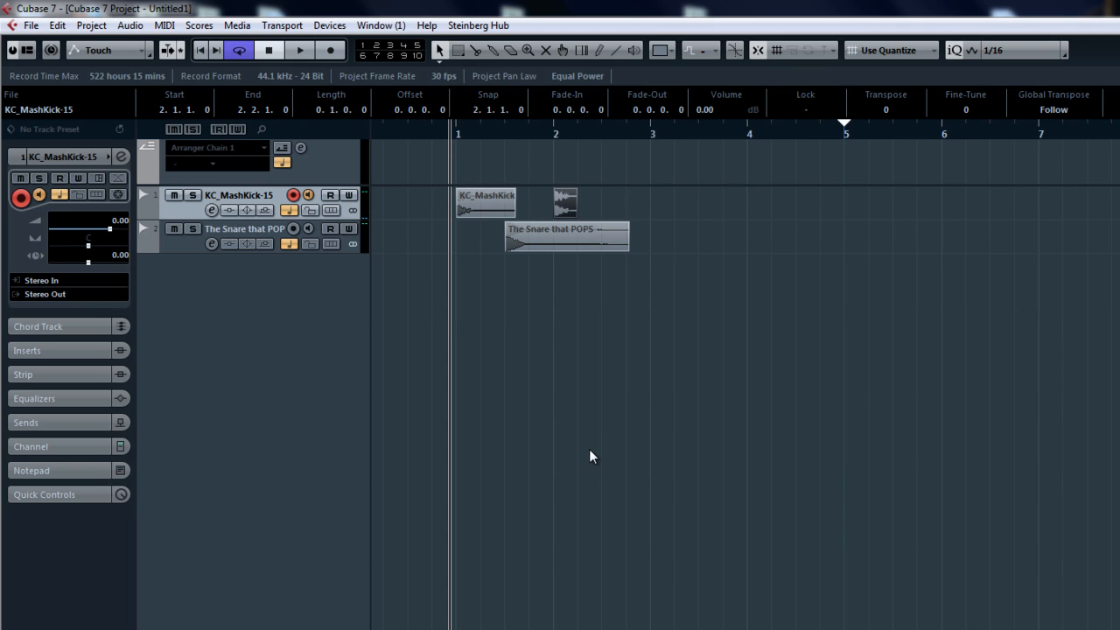
key("h")
key("space")
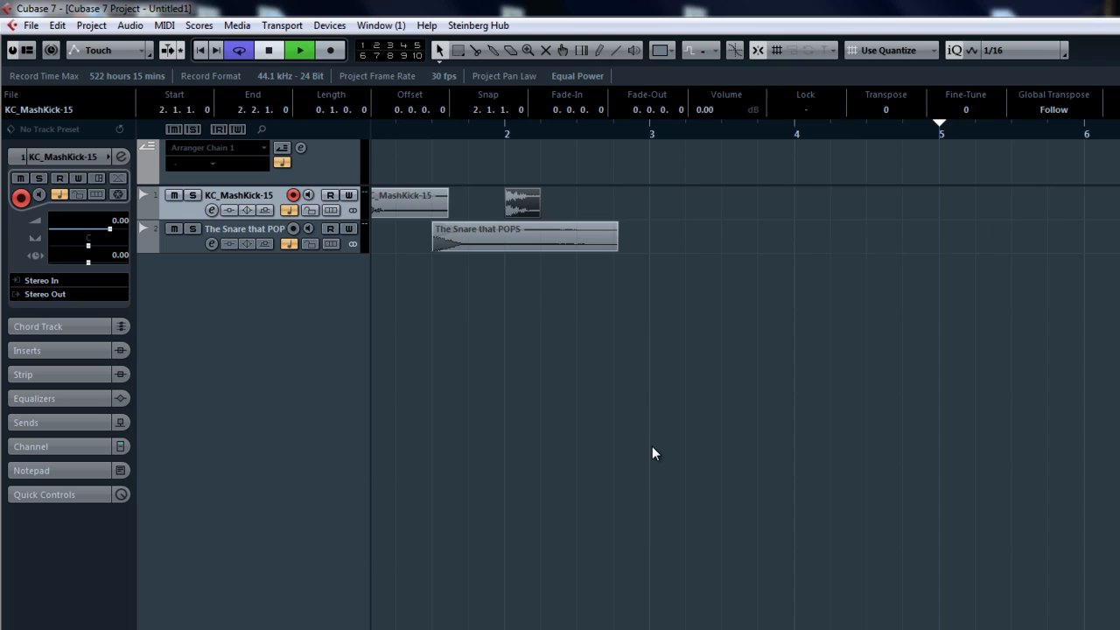
key("h")
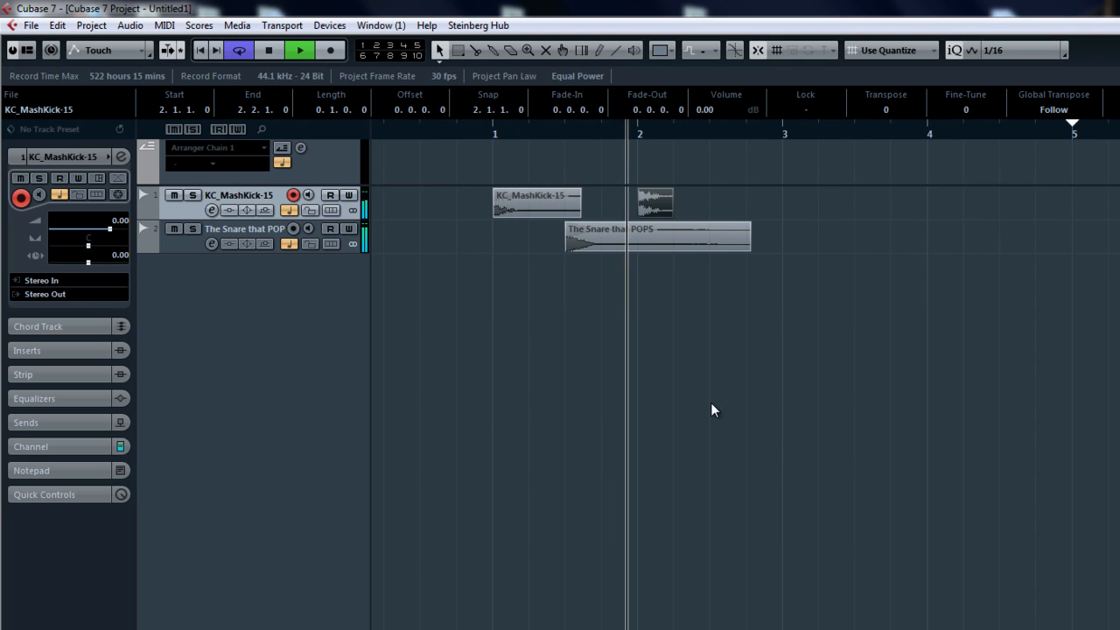
key("space")
scroll(647, 210, "up", 2)
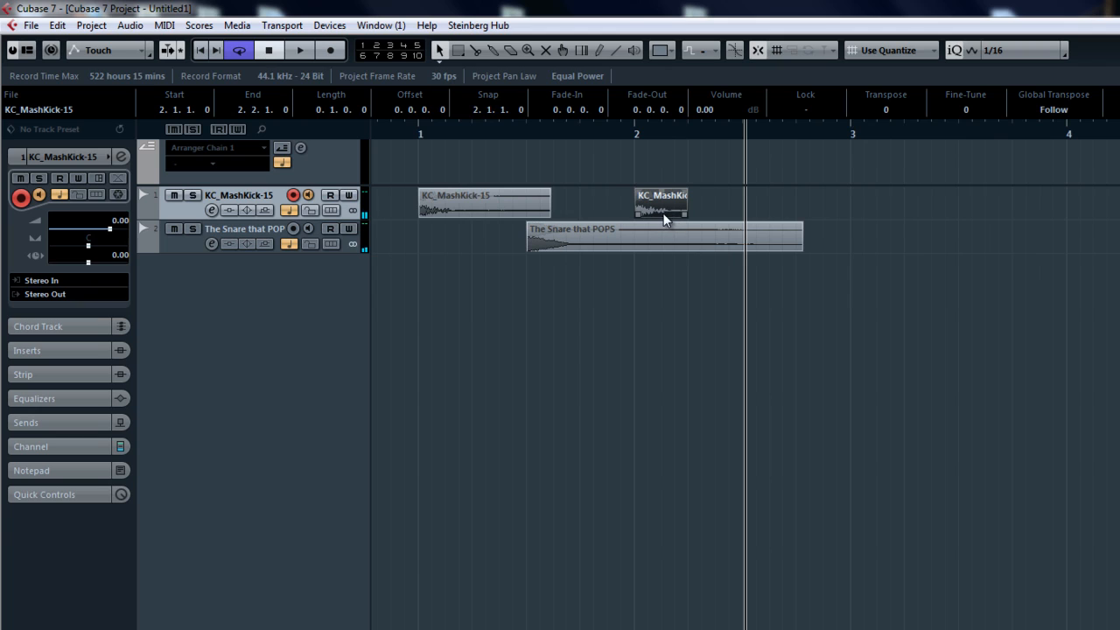
Add a kick copy at bar 2 beat 2, shorten the snare and copy it to beat 3 of bar 2, then audition
left_click_drag(665, 213, 745, 213)
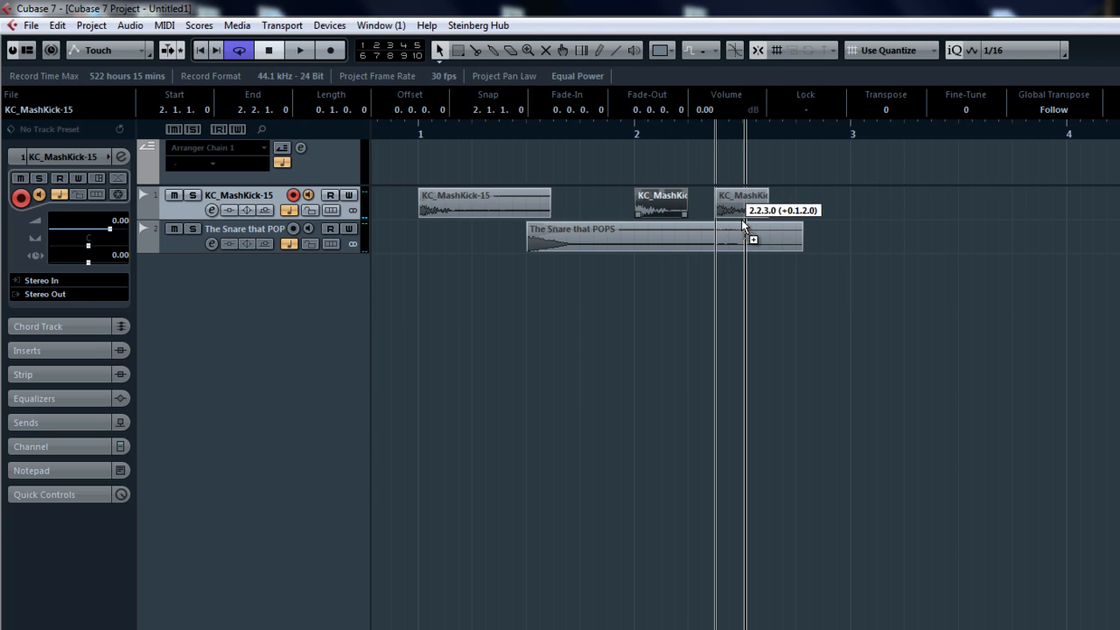
left_click(741, 321)
left_click_drag(800, 246, 727, 247)
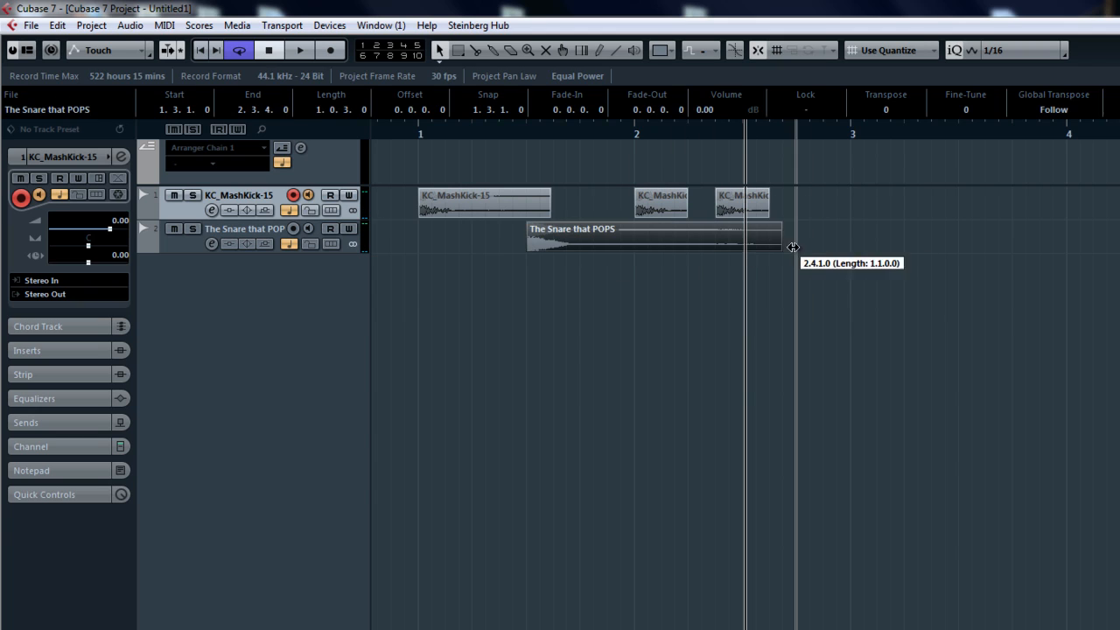
left_click(554, 242)
left_click_drag(554, 241, 779, 249)
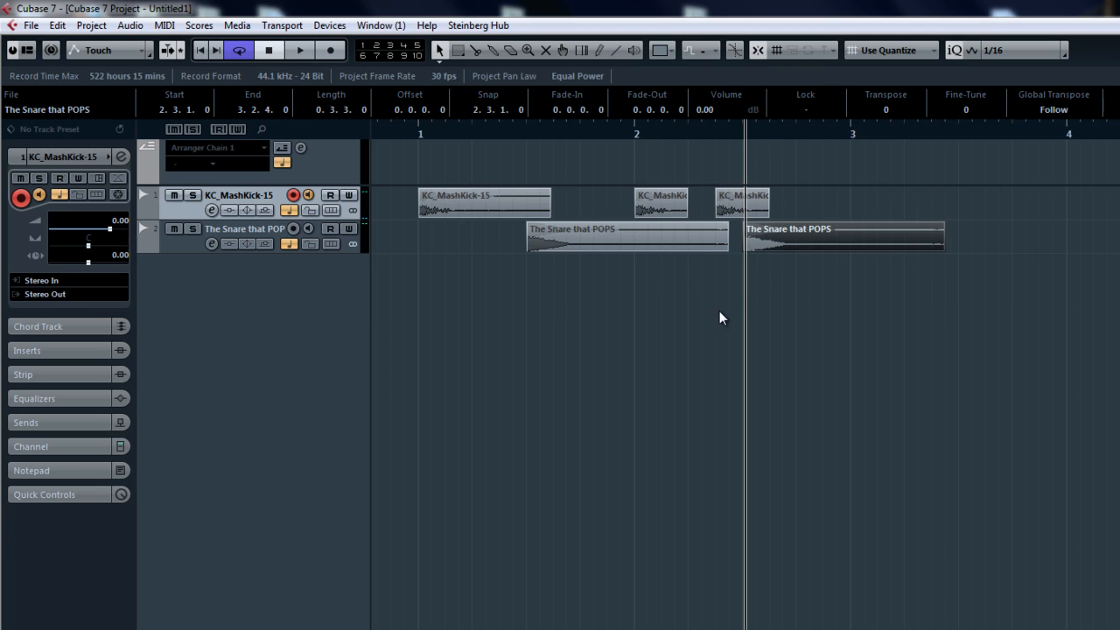
key("g")
left_click(512, 133)
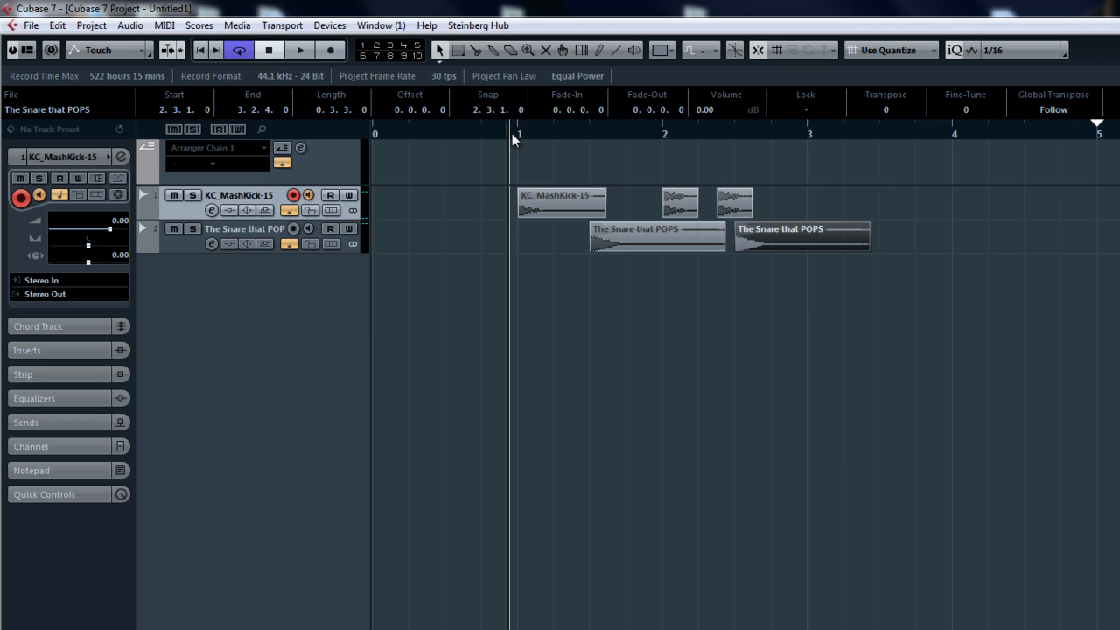
key("space")
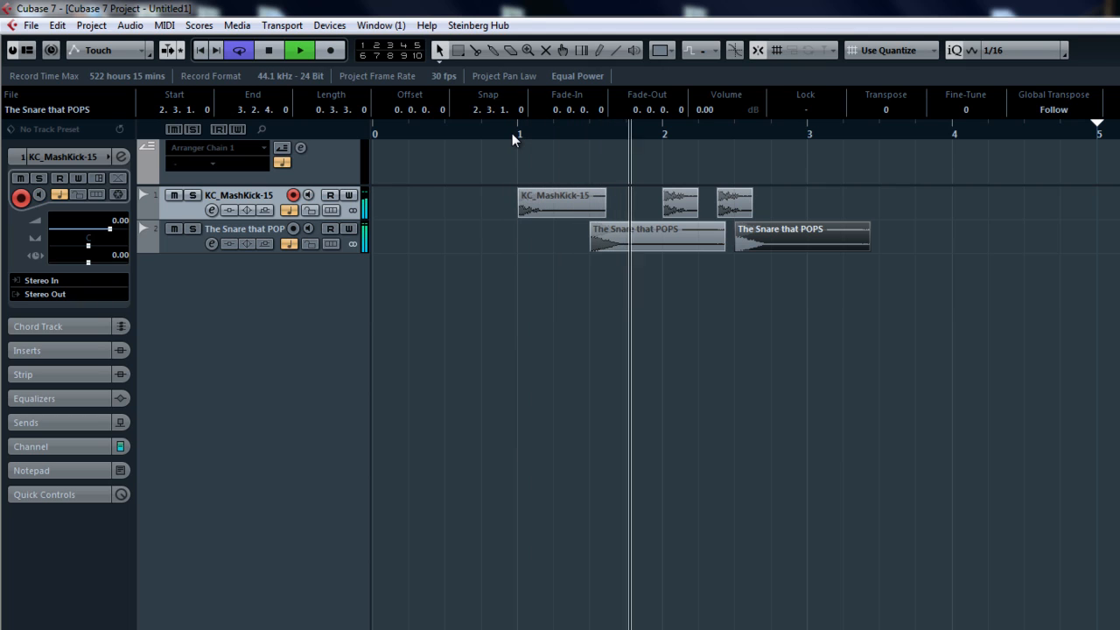
key("space")
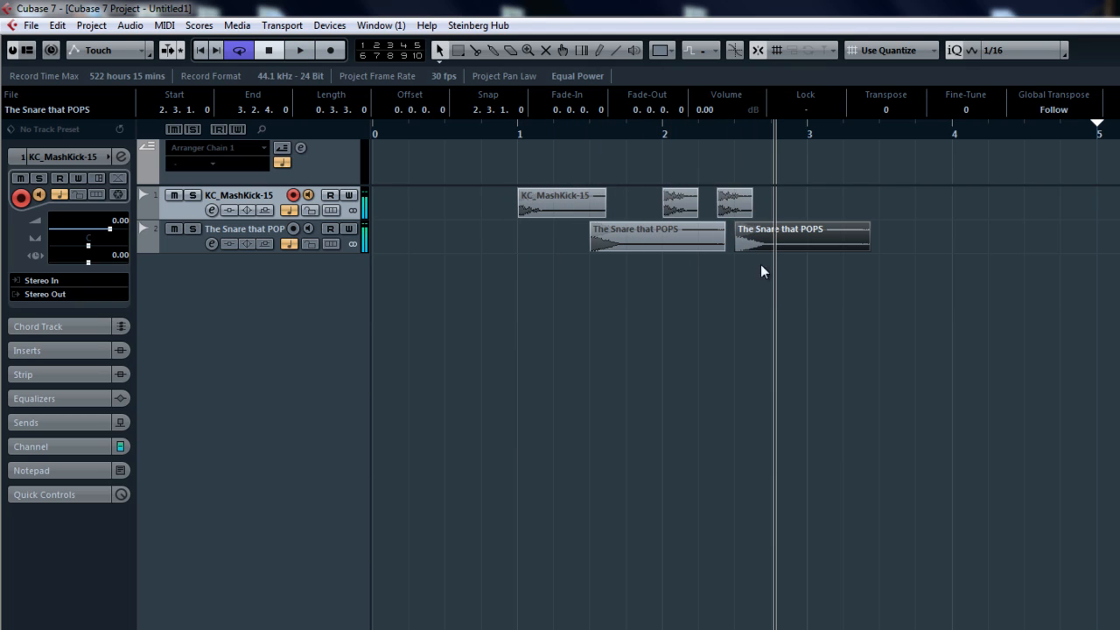
Duplicate another kick hit, nudge the third kick one sixteenth earlier, auditioning from bar 2
mouse_move(735, 204)
left_mouse_down()
mouse_move(792, 210)
mouse_move(780, 202)
left_mouse_up()
left_click(657, 131)
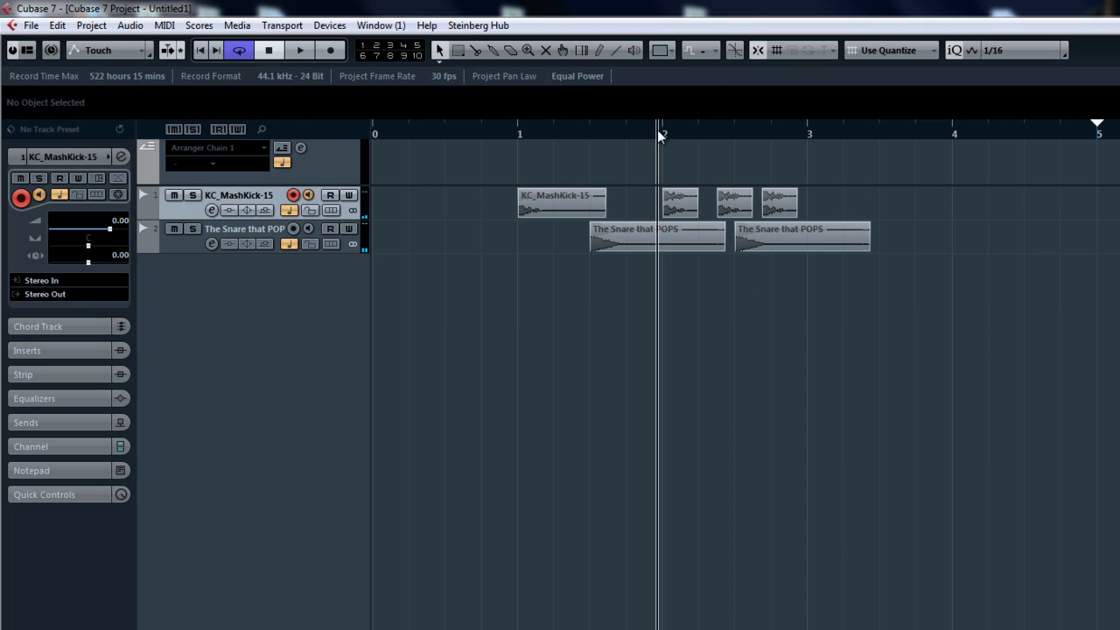
key("space")
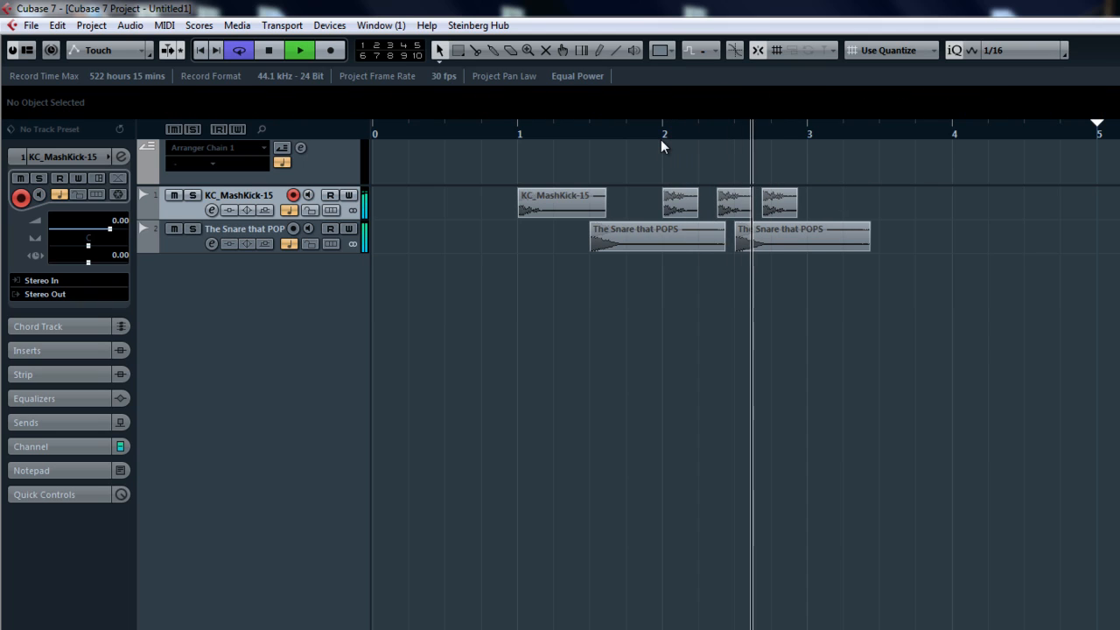
key("space")
key("h")
key("h")
left_click(768, 211)
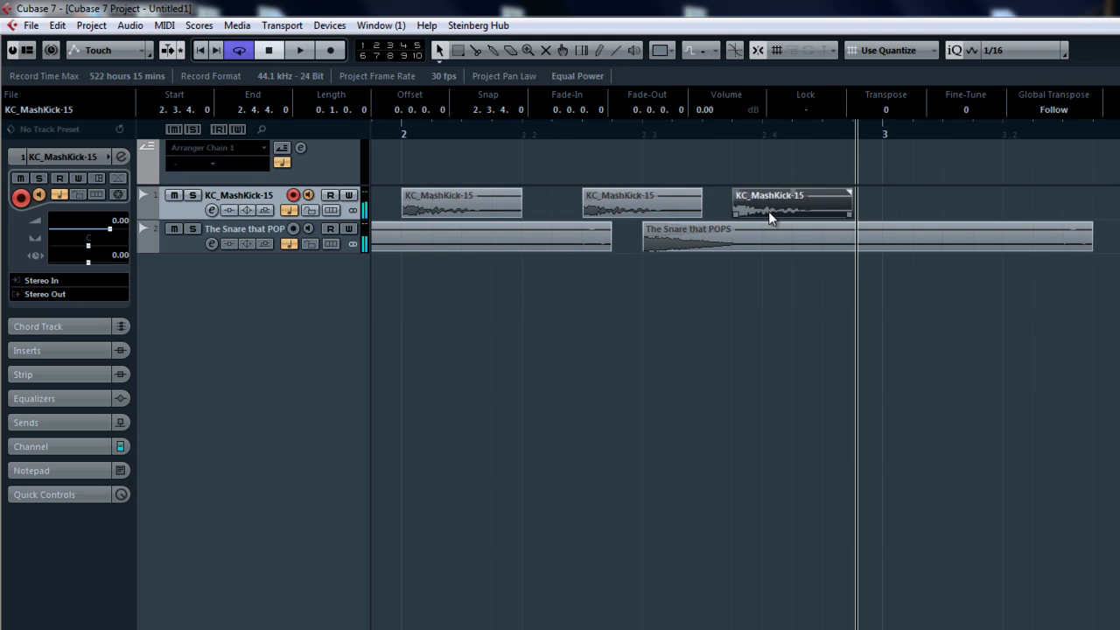
left_click_drag(768, 211, 735, 211)
key("g")
key("g")
left_click(529, 130)
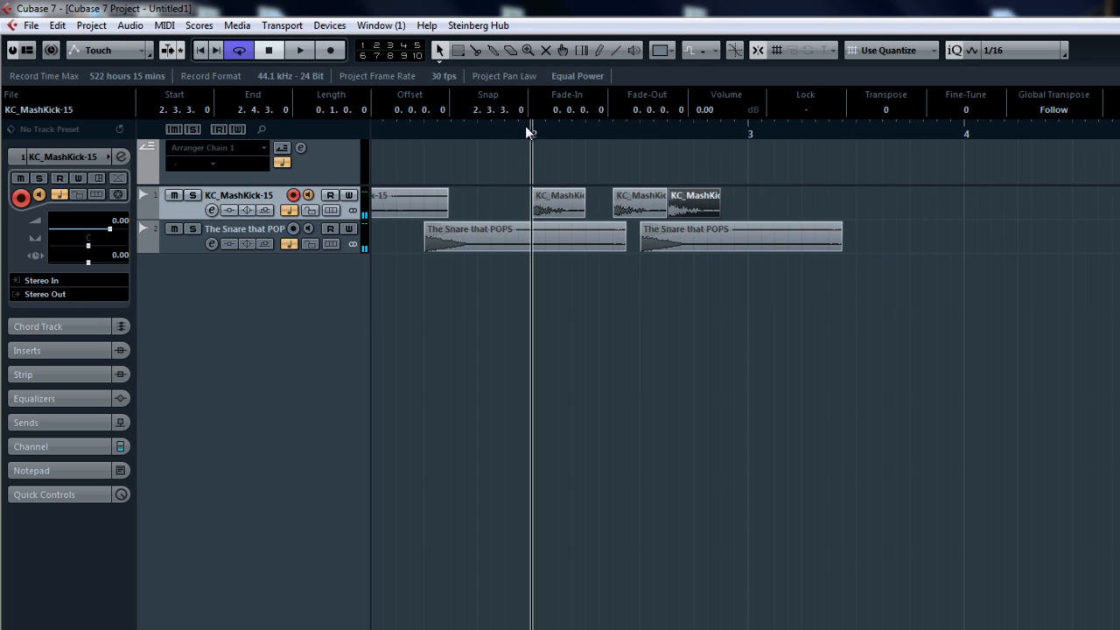
key("space")
key("g")
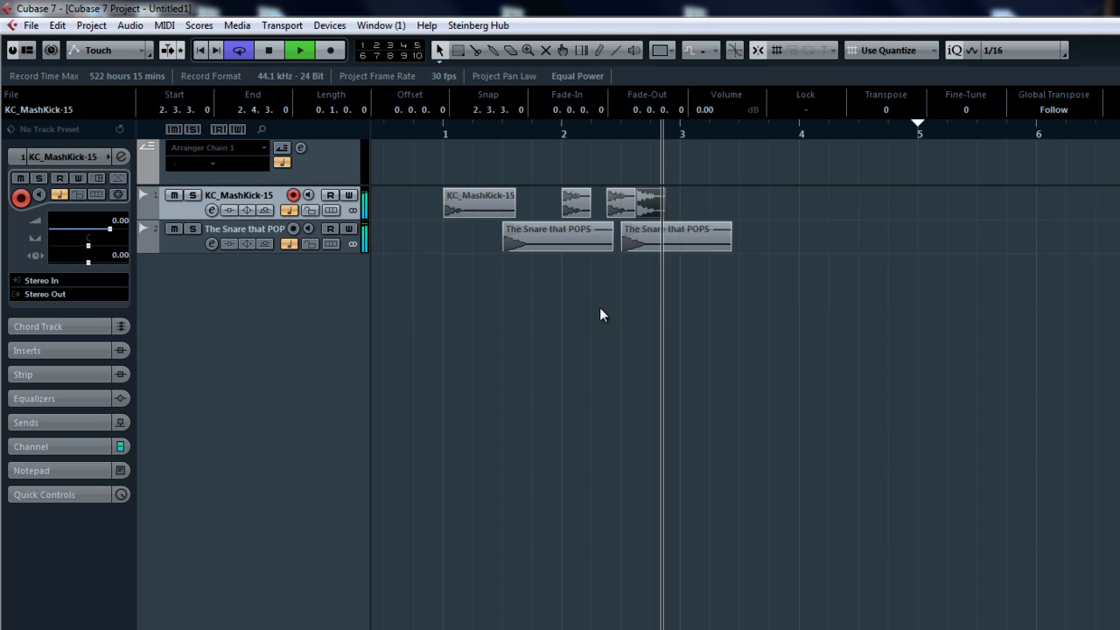
key("space")
key("g")
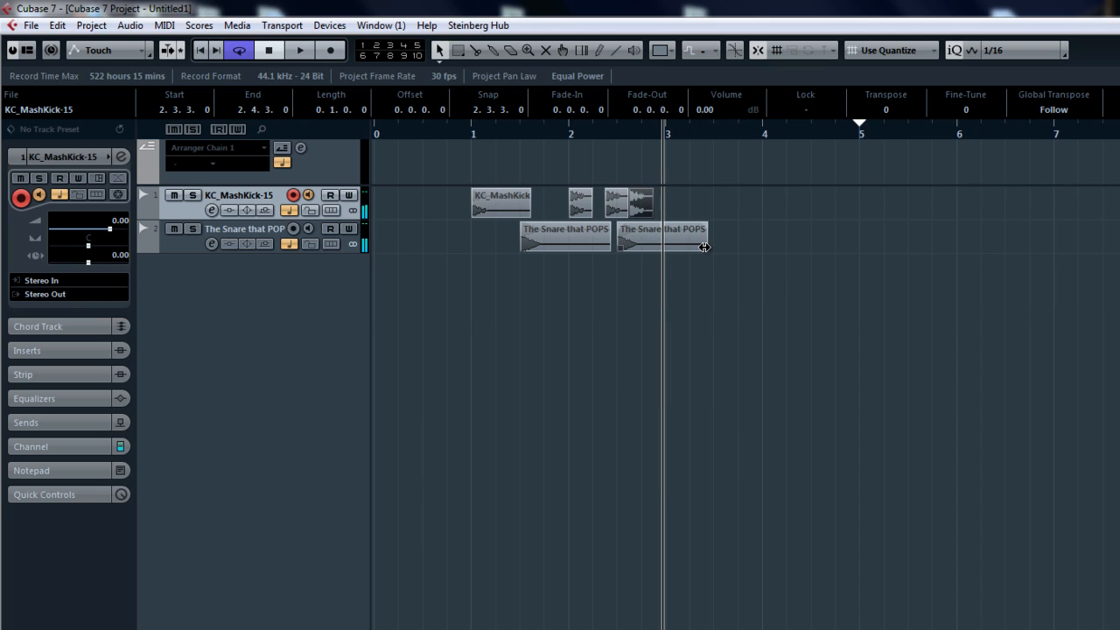
Shorten the second snare hit and copy the selected two-bar kick-and-snare pattern two bars later
left_click_drag(706, 247, 675, 249)
left_click_drag(748, 308, 501, 202)
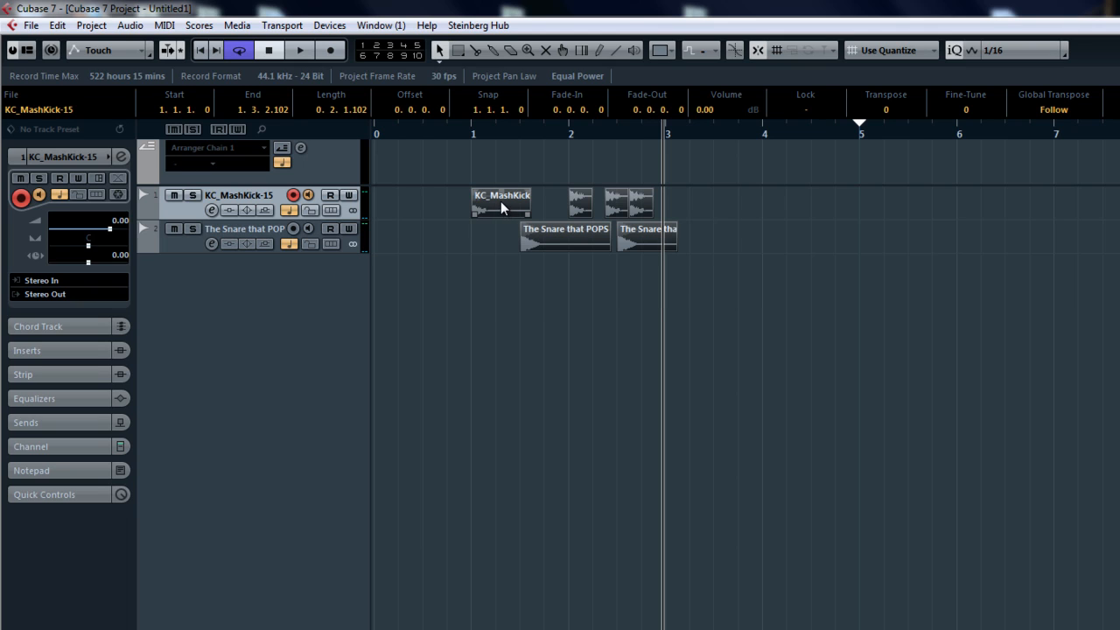
left_click_drag(500, 206, 691, 216)
Copy the pattern again so kick and snare fill bars 1–8, then play from bar 1
mouse_move(915, 293)
left_mouse_down()
mouse_move(492, 211)
mouse_move(927, 252)
left_mouse_up()
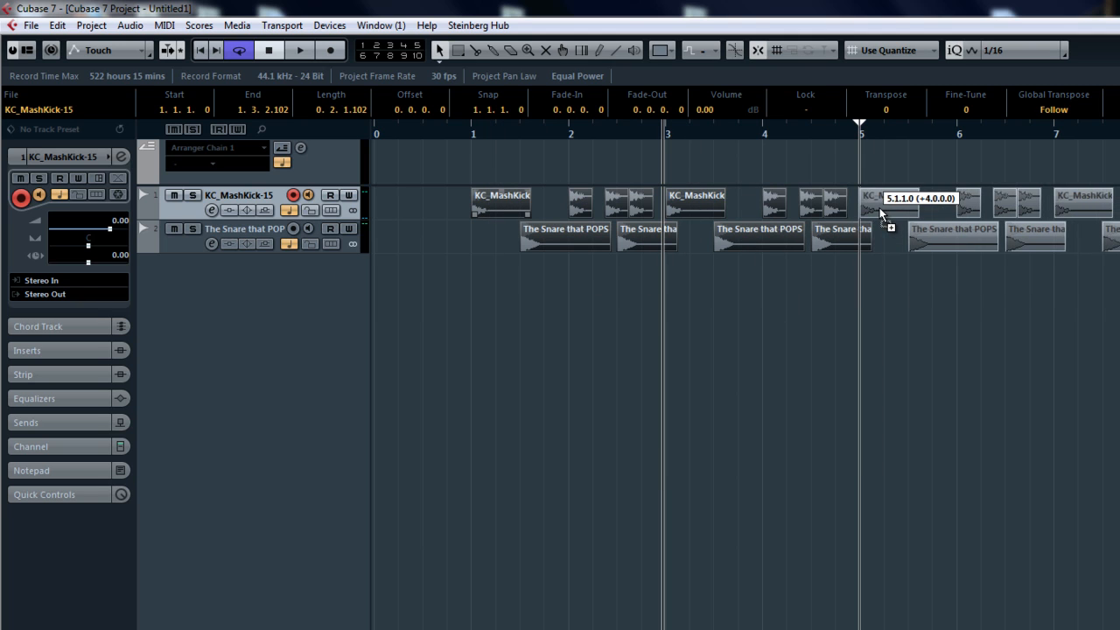
key("g")
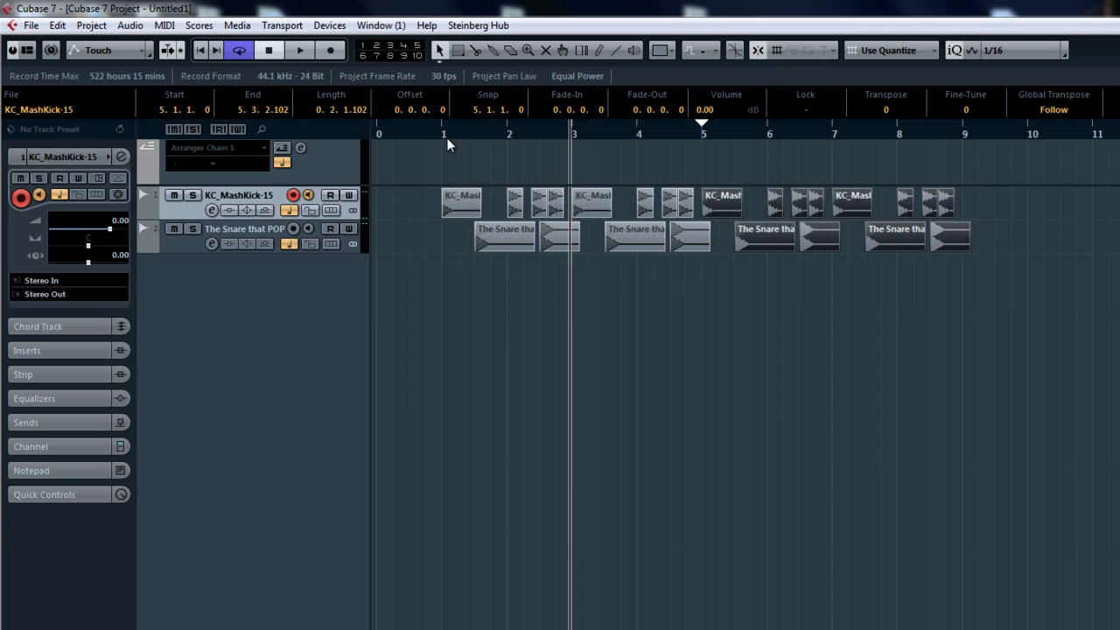
left_click(441, 132)
key("space")
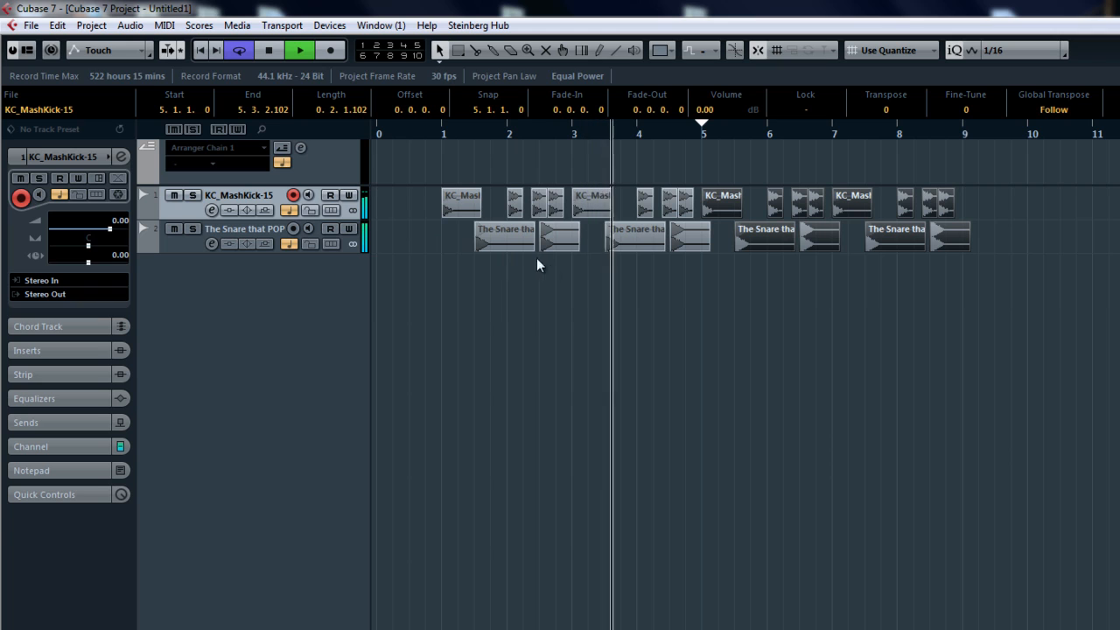
scroll(700, 288, "up", 3)
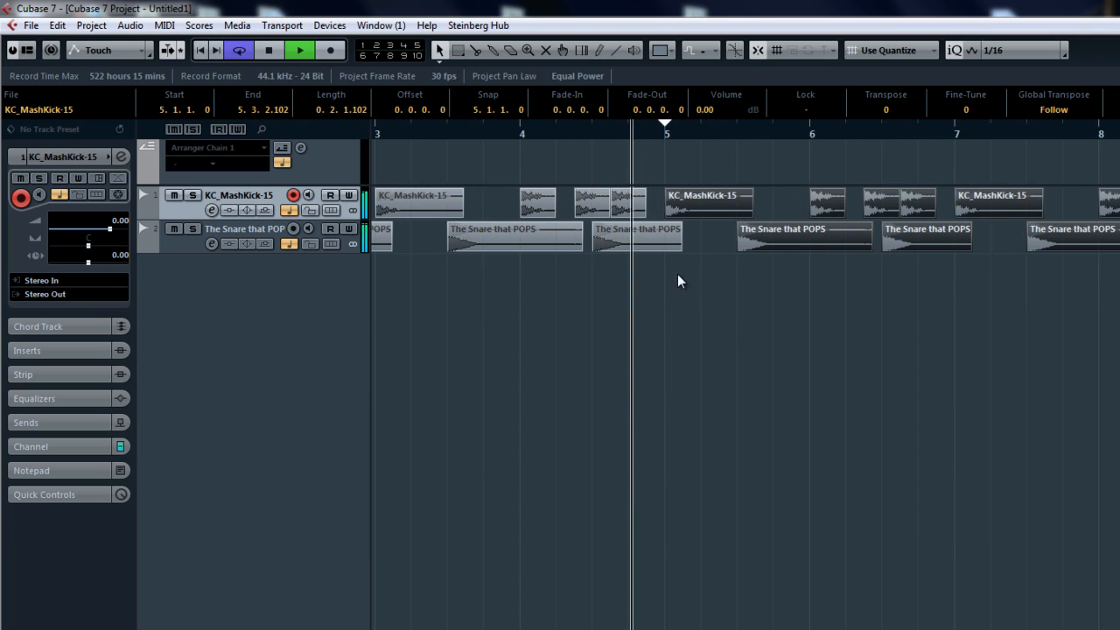
Shorten a kick to a sixteenth and duplicate it into a roll before bar 5, then audition from bar 1
key("space")
scroll(672, 283, "up", 2)
left_click_drag(632, 206, 612, 214)
key("ctrl+d")
scroll(621, 213, "up", 2)
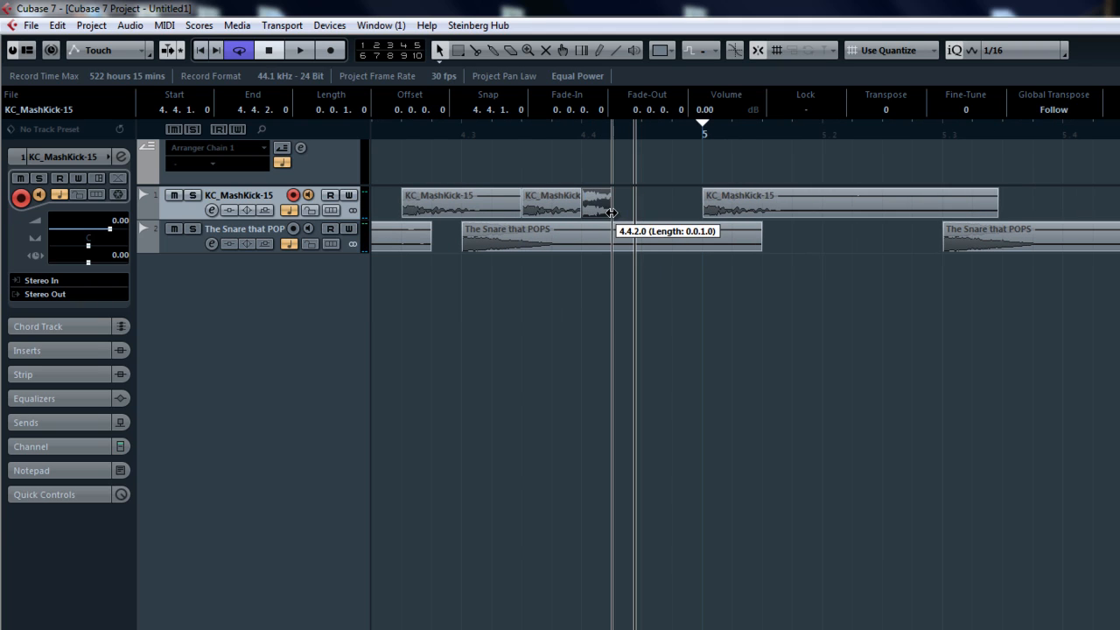
key("ctrl+d")
key("ctrl+d")
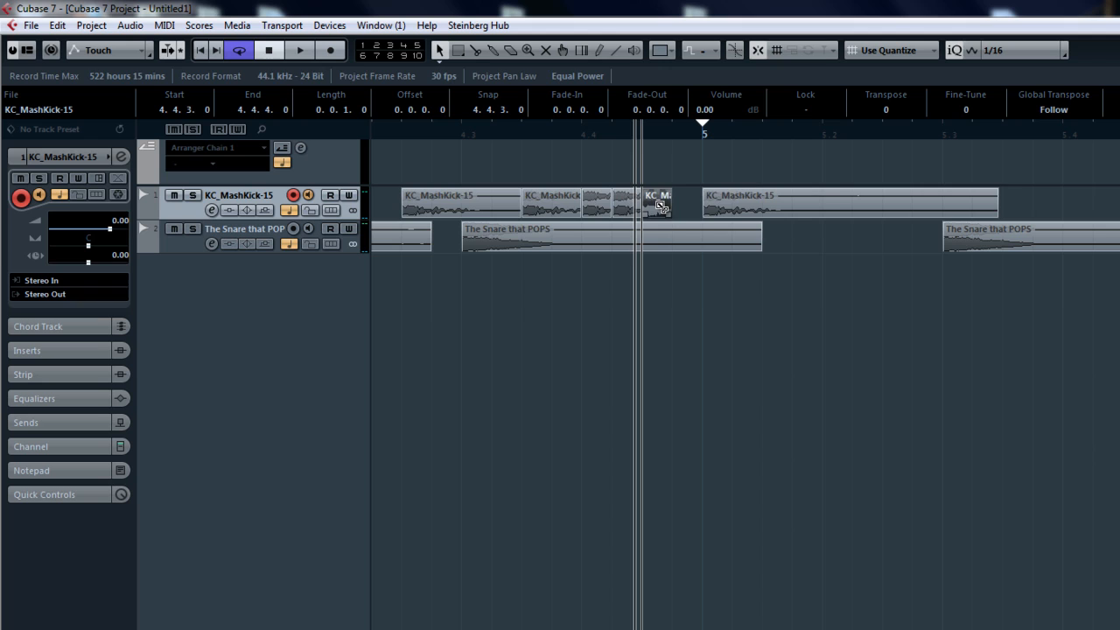
key("ctrl+d")
scroll(781, 358, "down", 2)
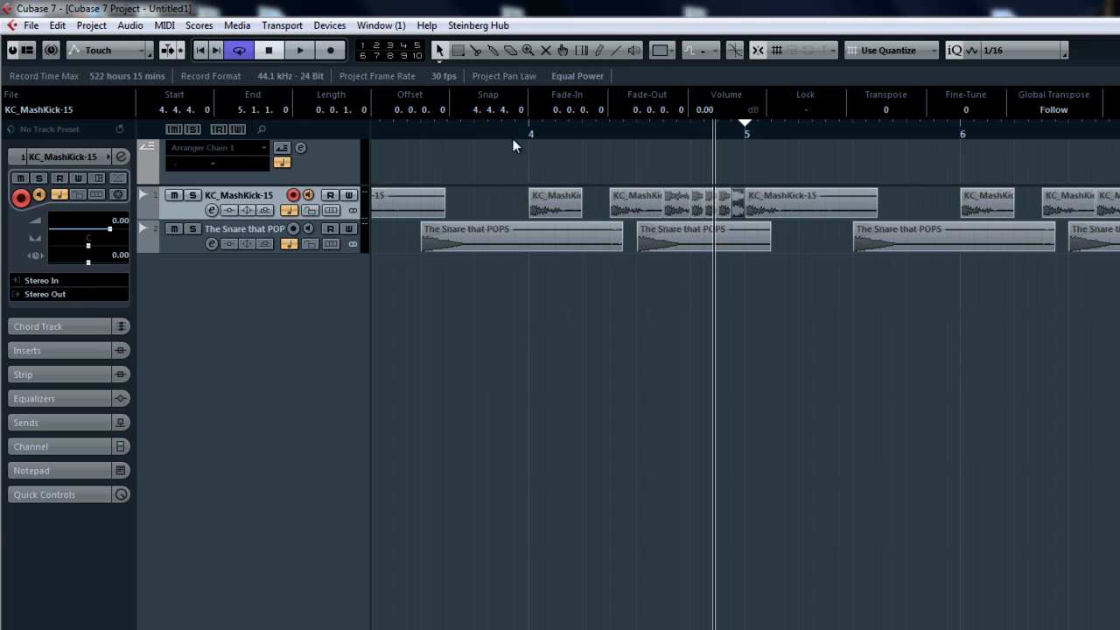
scroll(525, 163, "down", 4)
left_click(399, 134)
key("space")
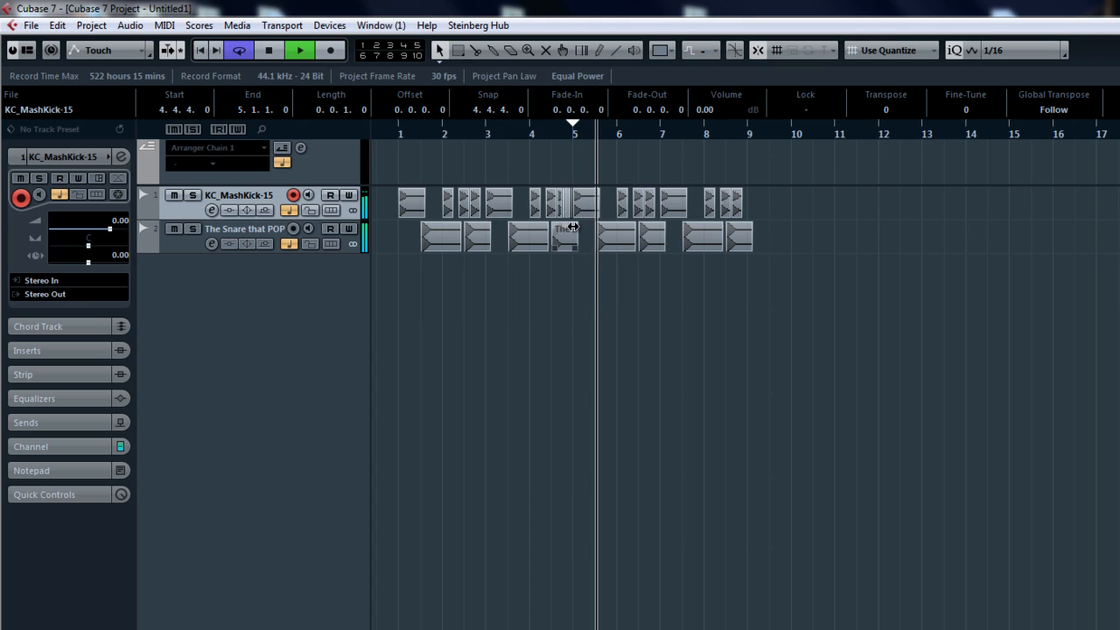
key("space")
scroll(695, 301, "left", 1)
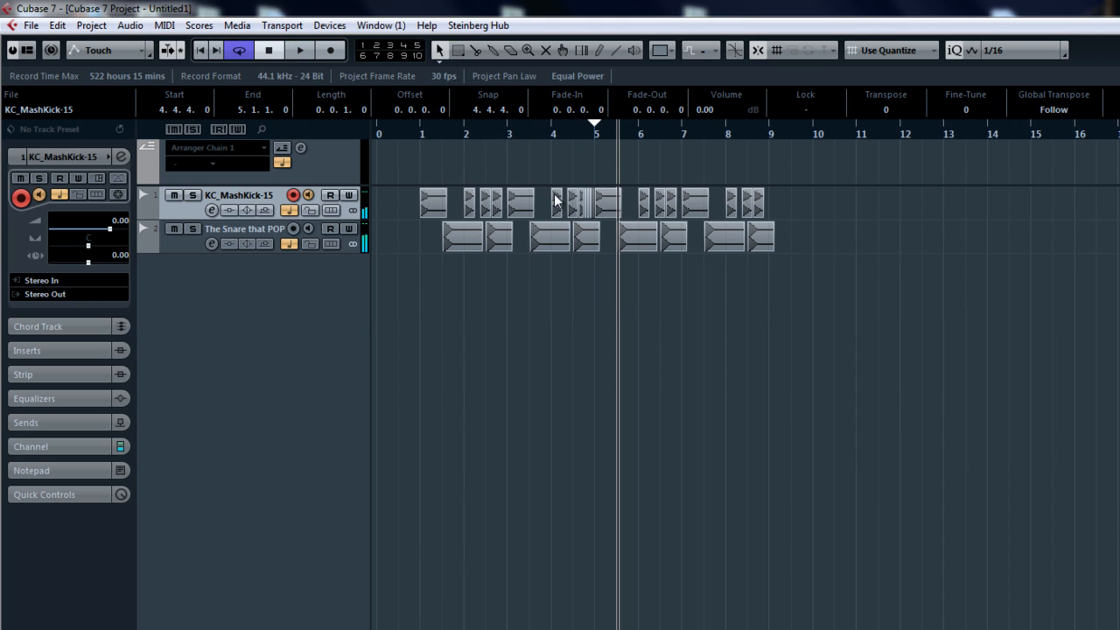
Add an instrument track loaded with Groove Agent ONE
right_click(271, 313)
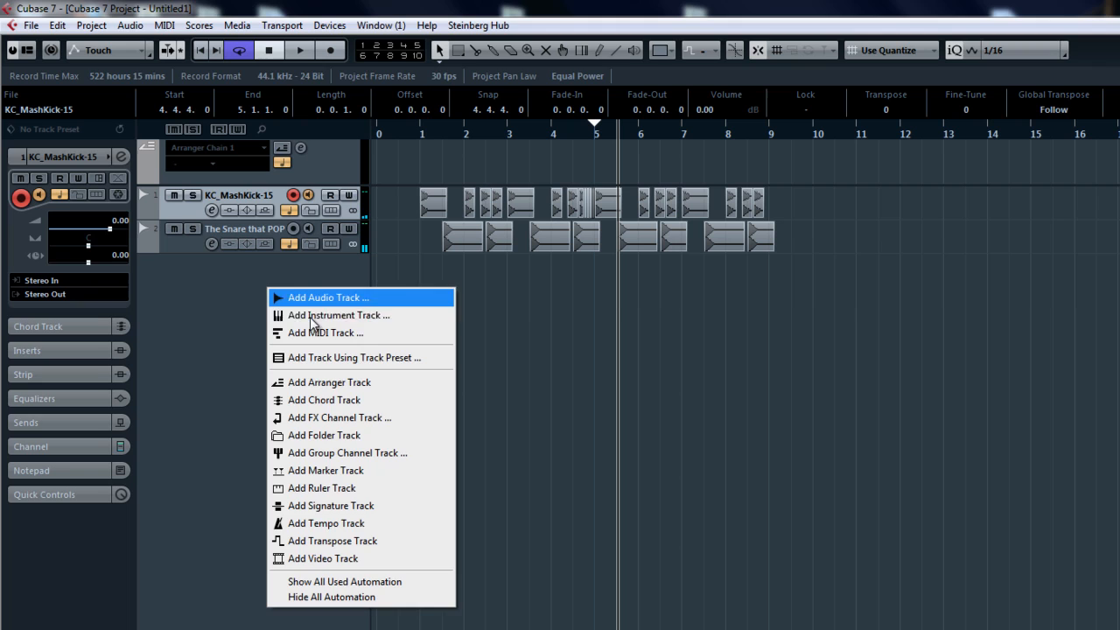
left_click(317, 317)
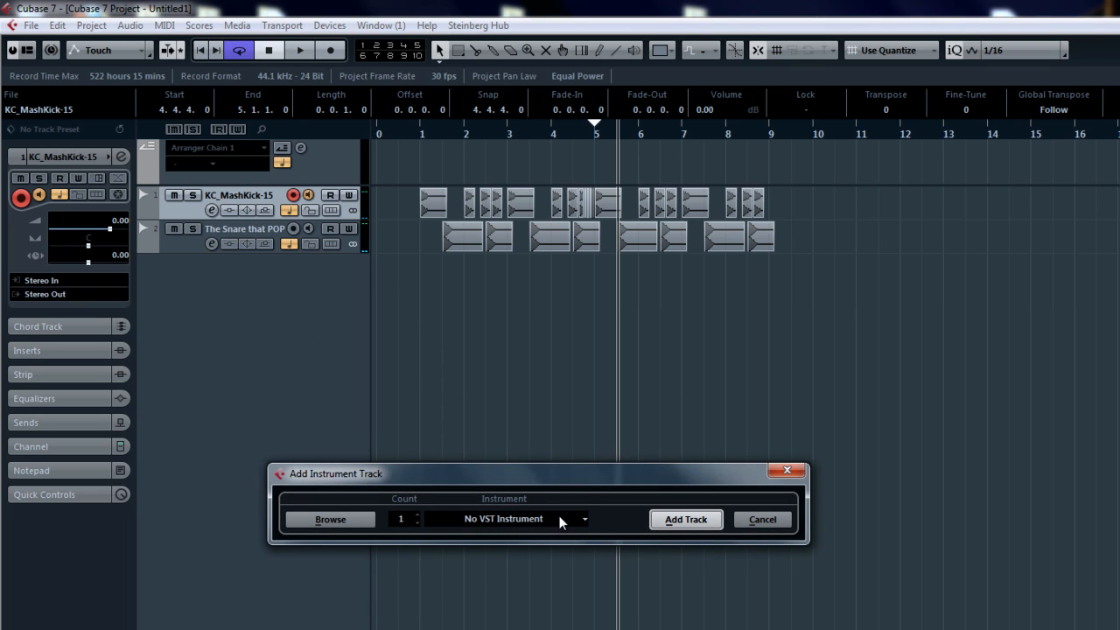
left_click_drag(581, 476, 593, 431)
left_click(576, 474)
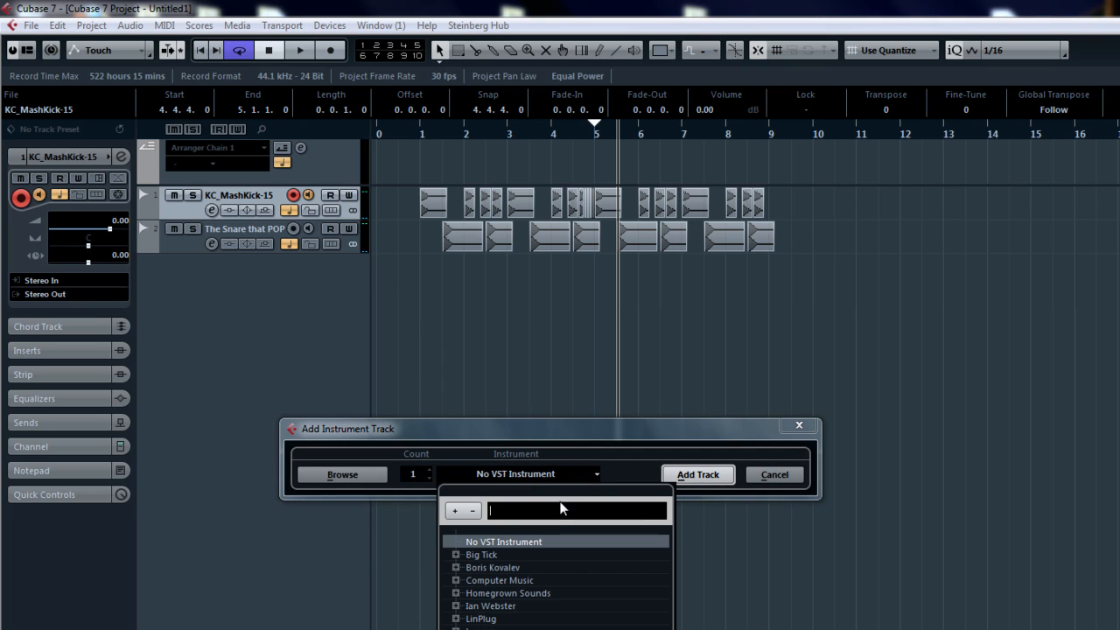
key("Down")
key("Return")
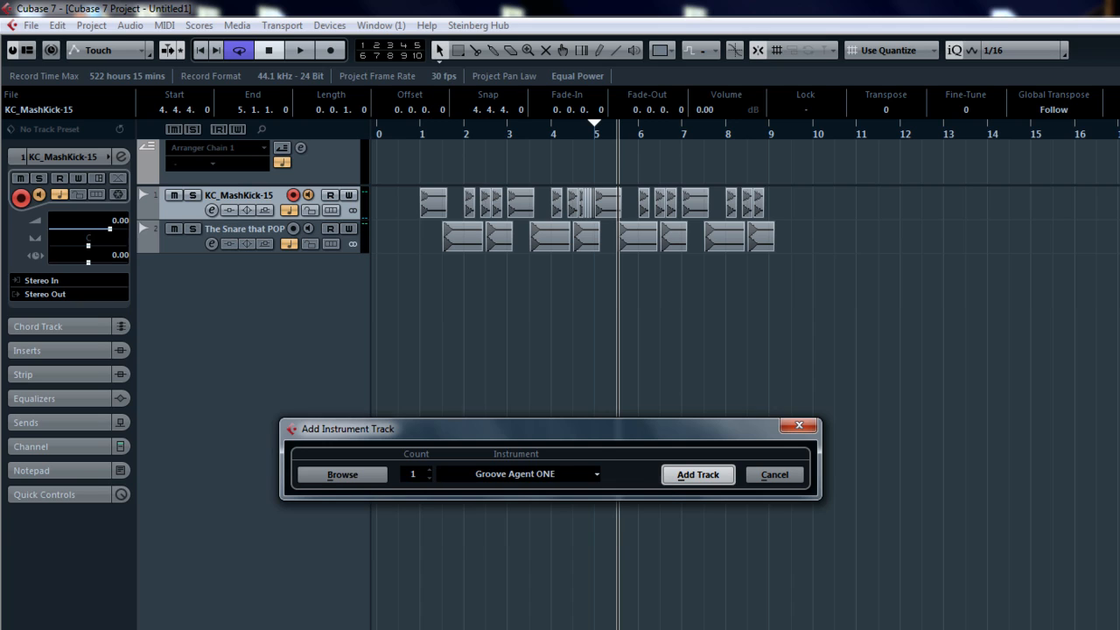
left_click(697, 477)
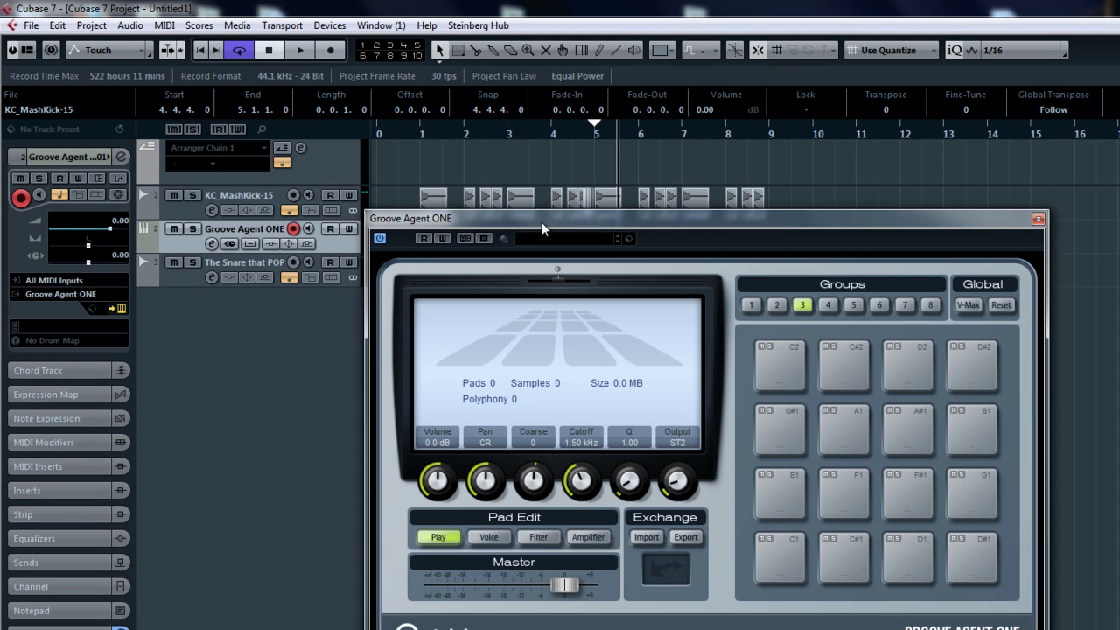
Load the Elektro Funk Kit preset into Groove Agent ONE and close its window
left_click_drag(549, 246, 862, 317)
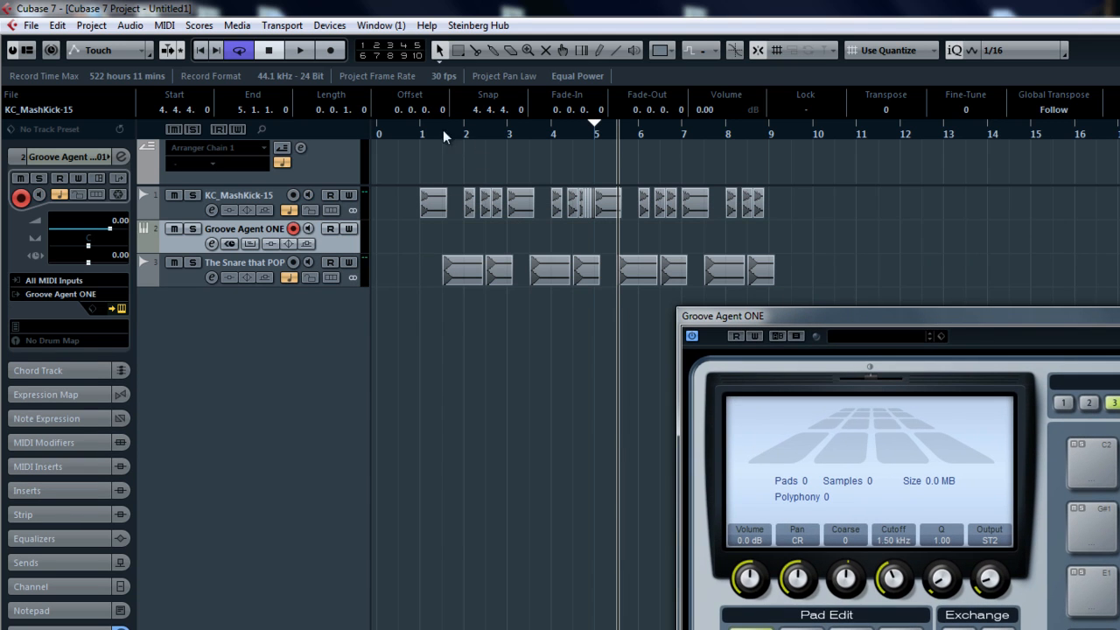
left_click(424, 135)
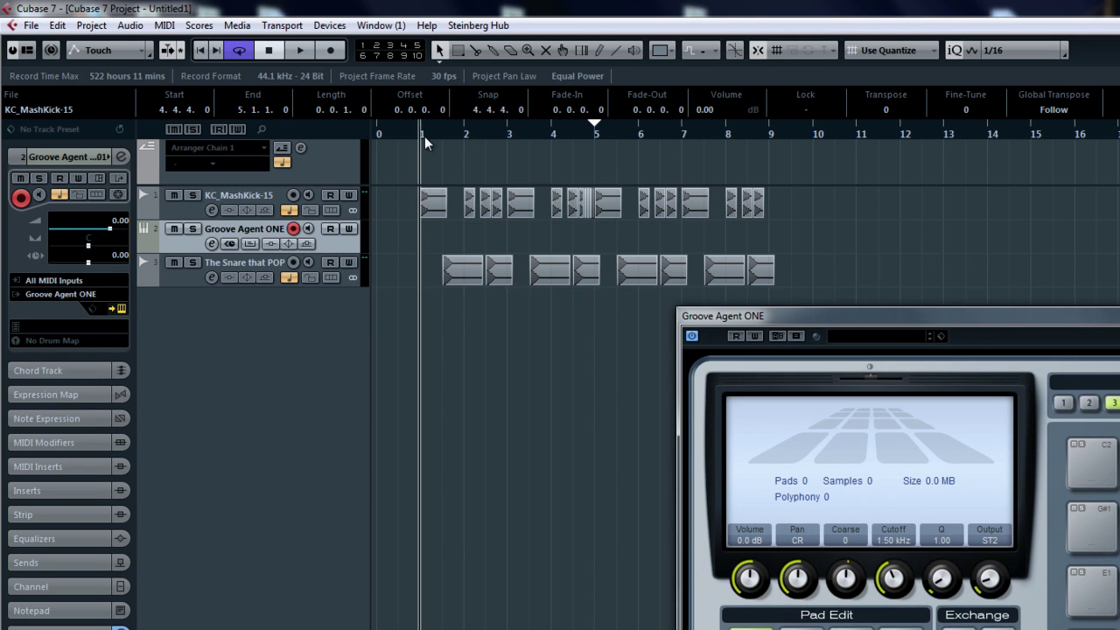
left_click(918, 338)
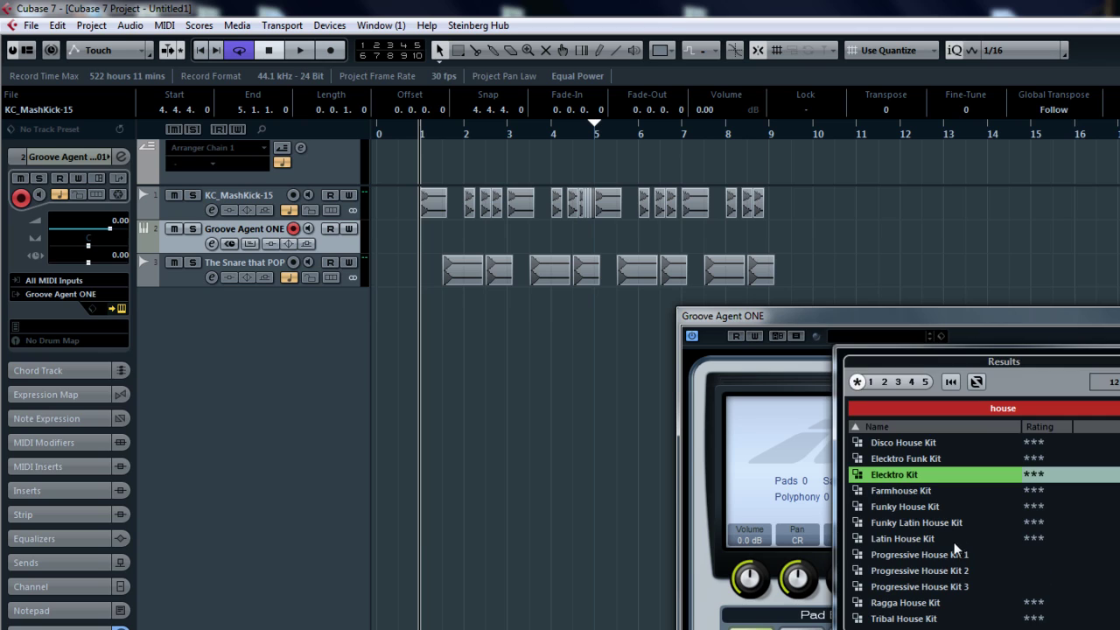
double_click(929, 460)
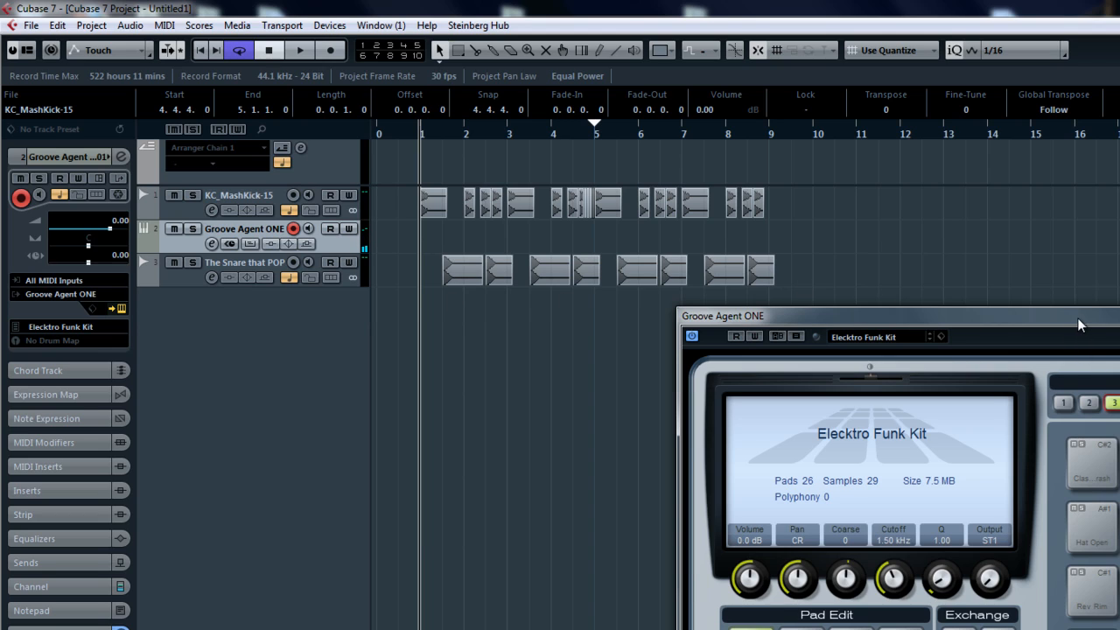
left_click(1111, 316)
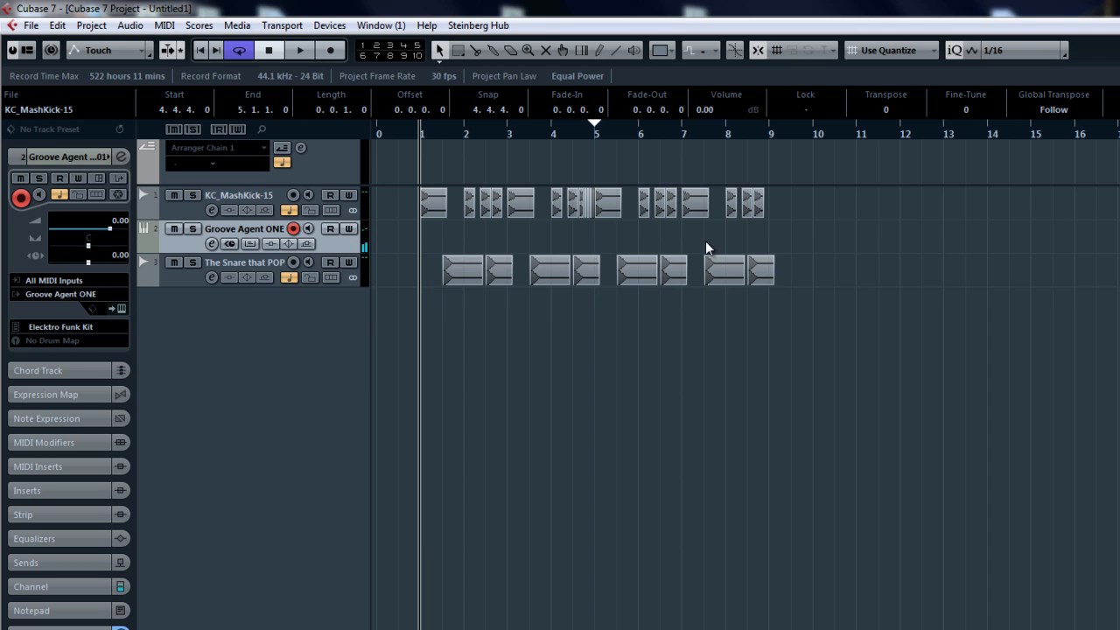
Abort a first take, rewind, and record a ten-bar hi-hat part on the Groove Agent ONE track
key("KP_Multiply")
key("space")
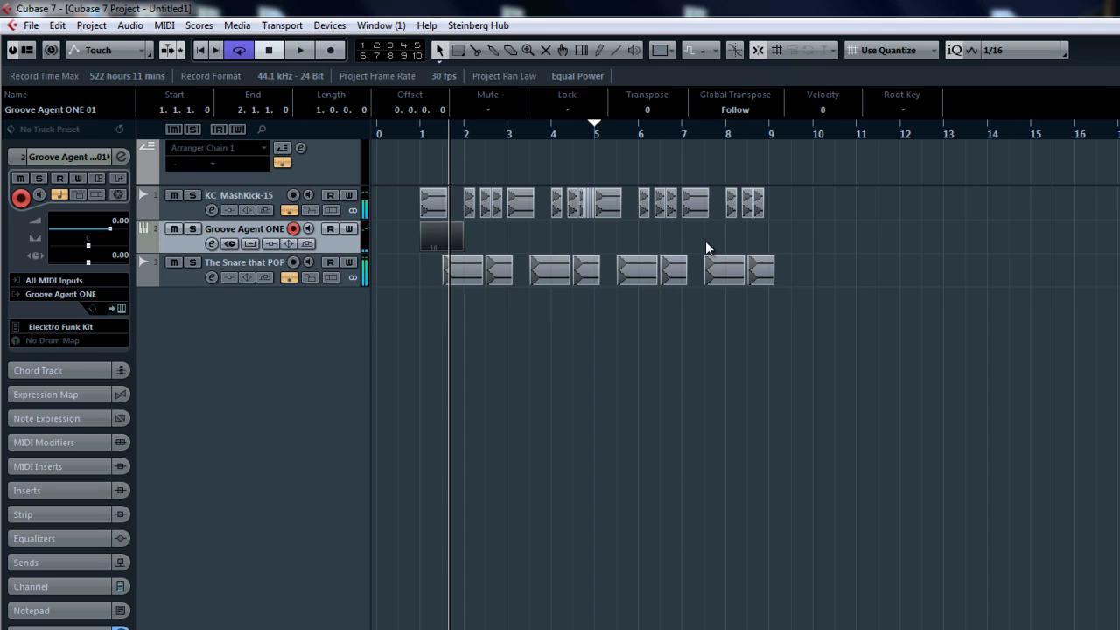
key("KP_Subtract")
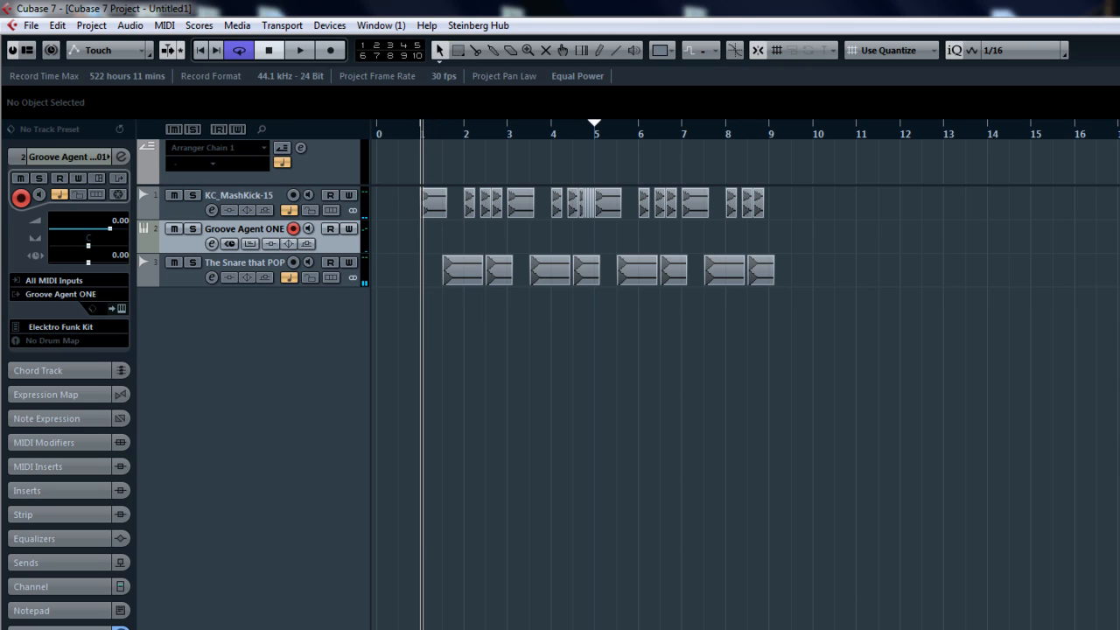
key("KP_Multiply")
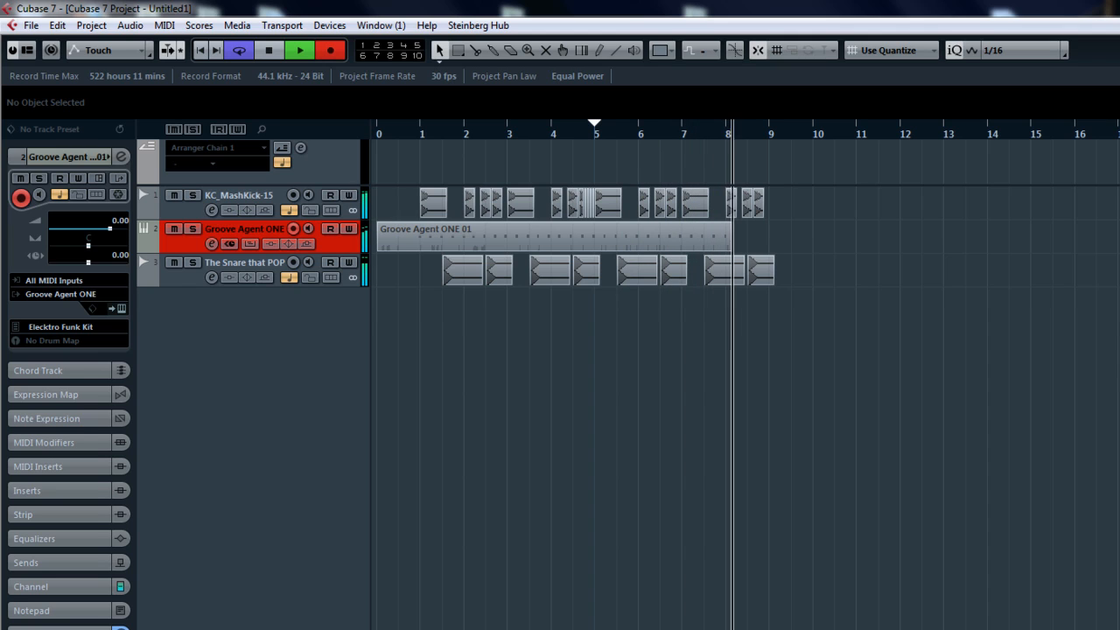
key("space")
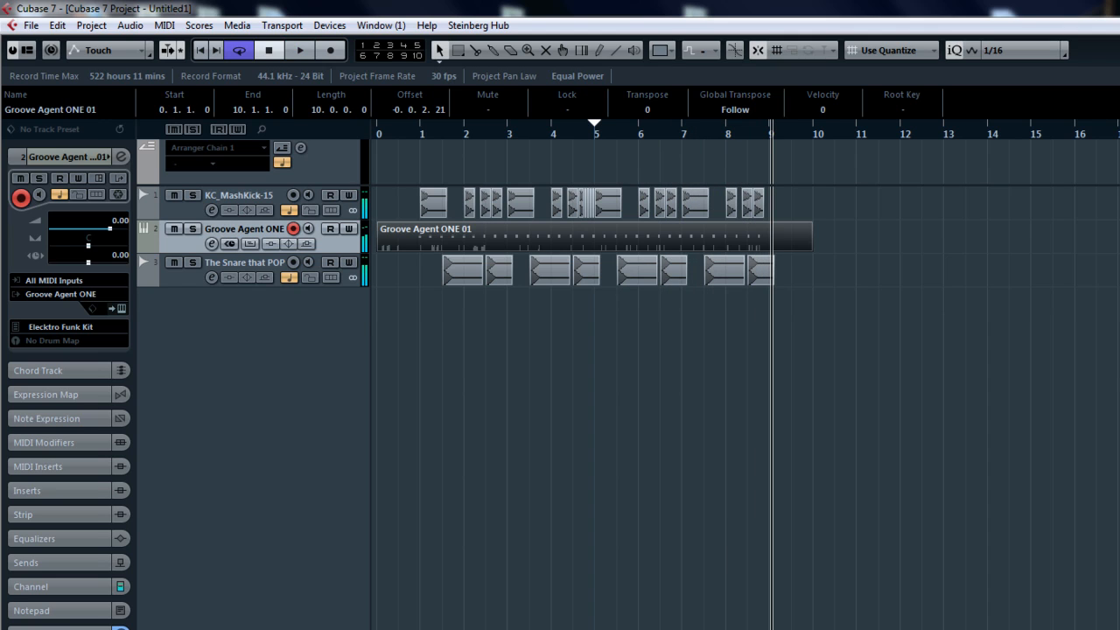
scroll(438, 250, "up", 2, "ctrl")
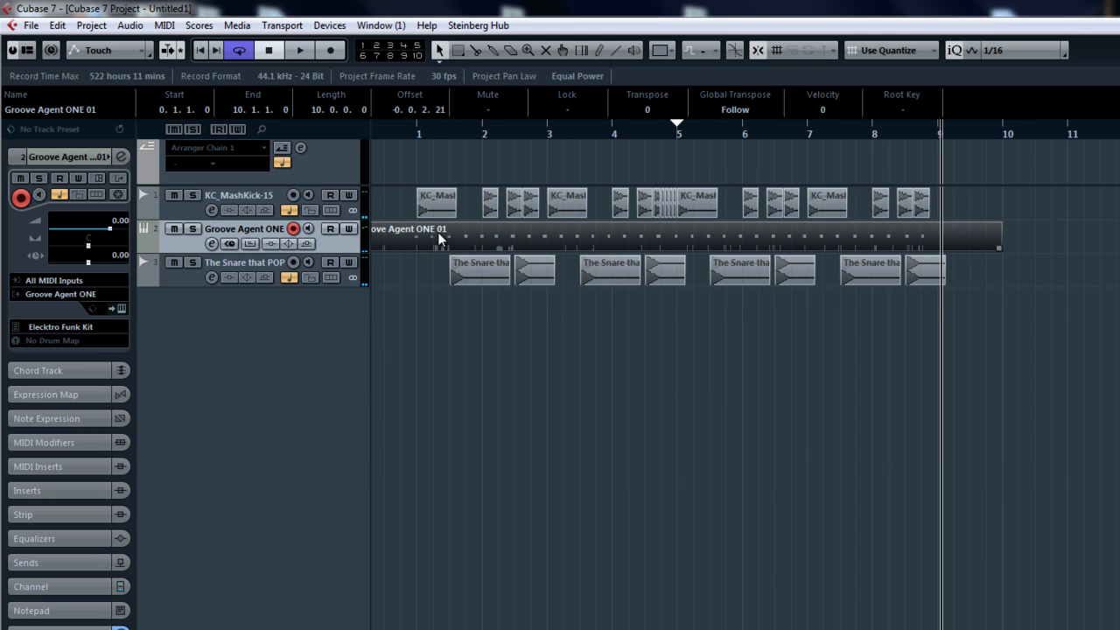
In the Key Editor nudge all hi-hat notes, set Quantize to 1/8, and align three notes onto bar 4
double_click(437, 232)
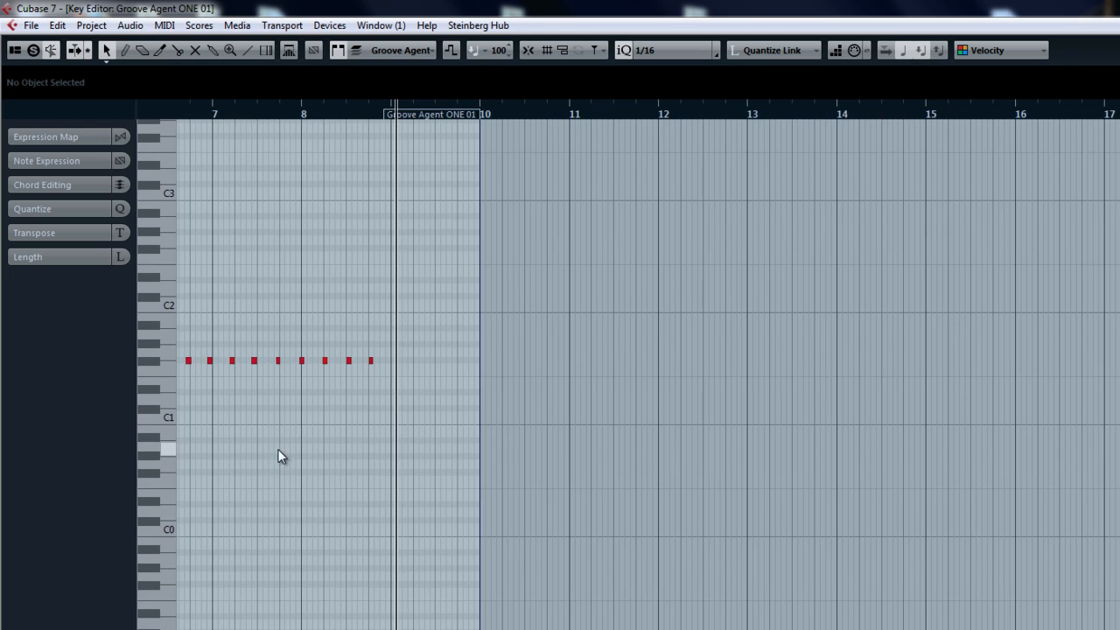
key("ctrl+a")
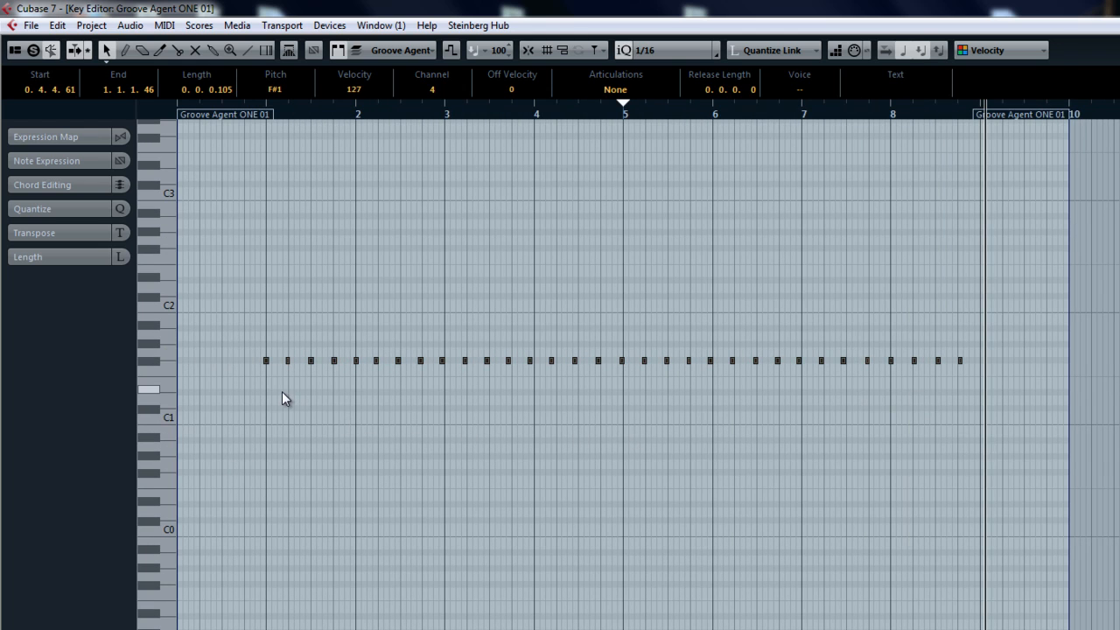
key("q")
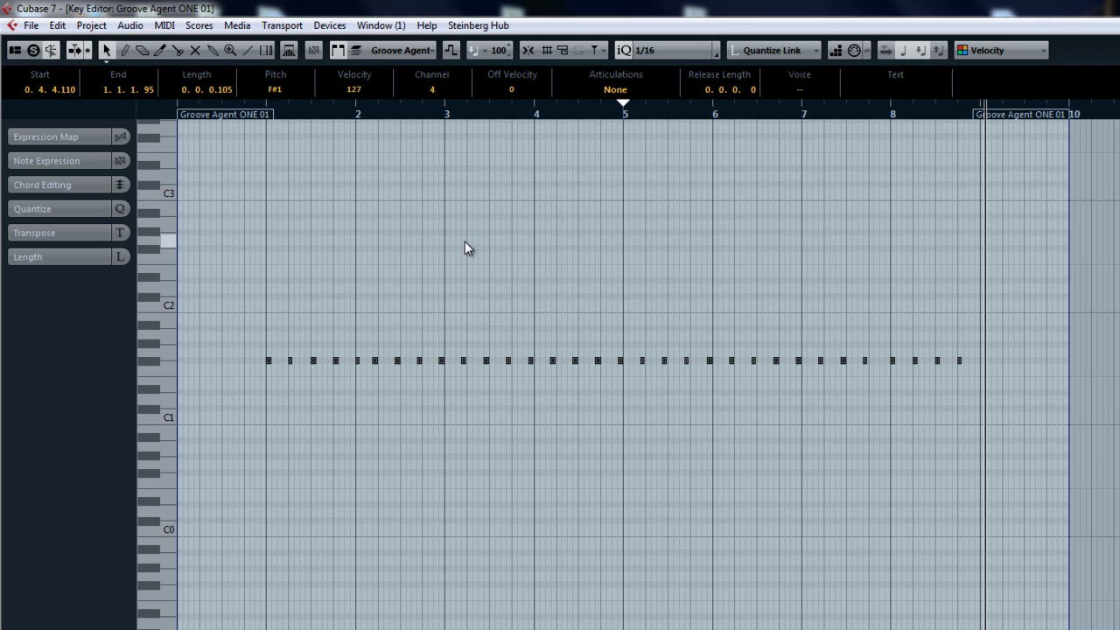
left_click(691, 50)
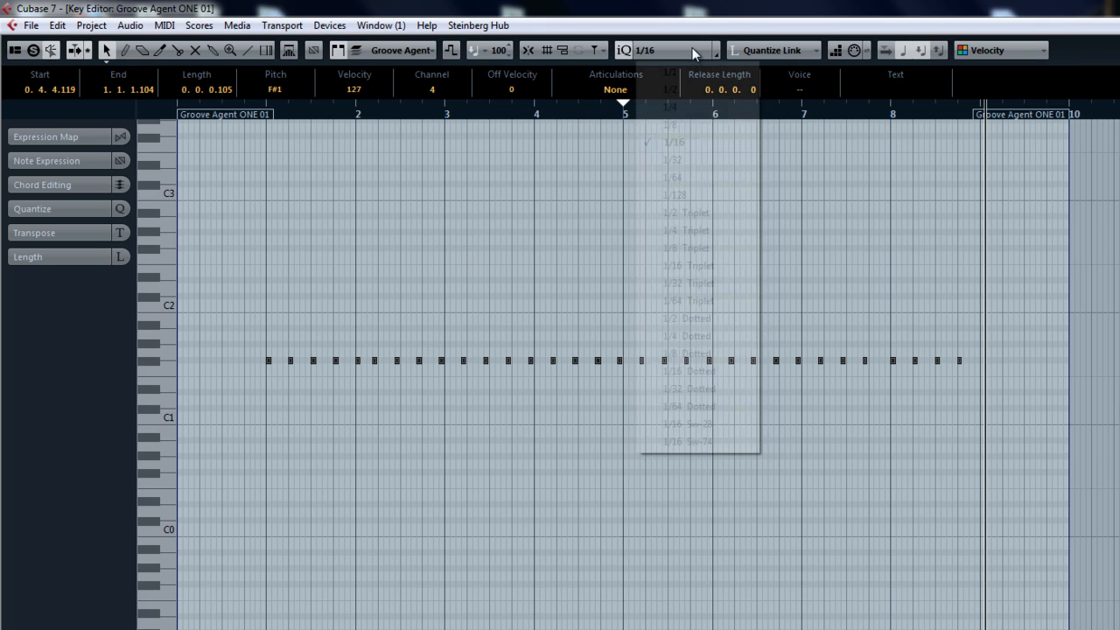
left_click(687, 125)
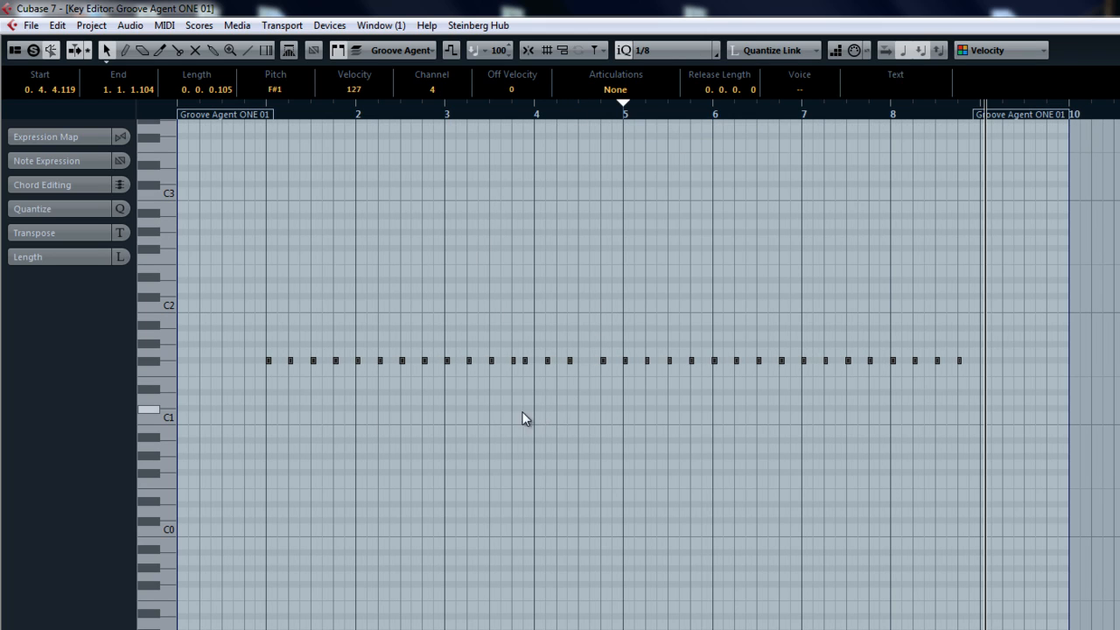
scroll(437, 405, "up", 1, "ctrl")
scroll(438, 405, "up", 1, "ctrl")
scroll(590, 408, "down", 1, "ctrl")
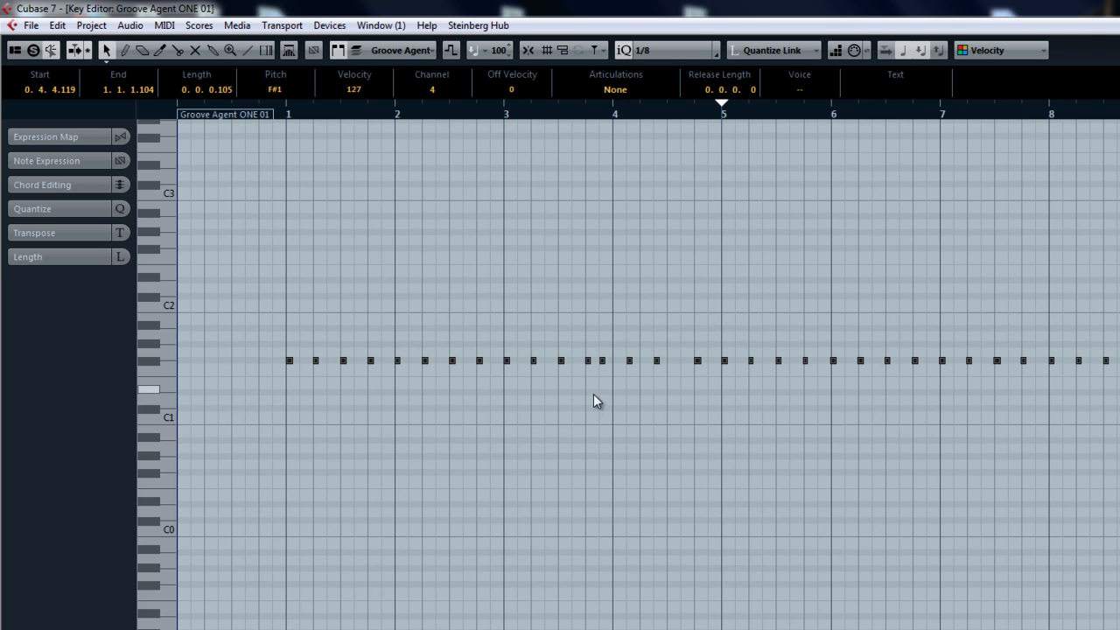
mouse_move(674, 376)
left_mouse_down()
mouse_move(601, 344)
mouse_move(632, 370)
left_mouse_up()
scroll(602, 363, "up", 1, "ctrl")
scroll(604, 361, "up", 1, "ctrl")
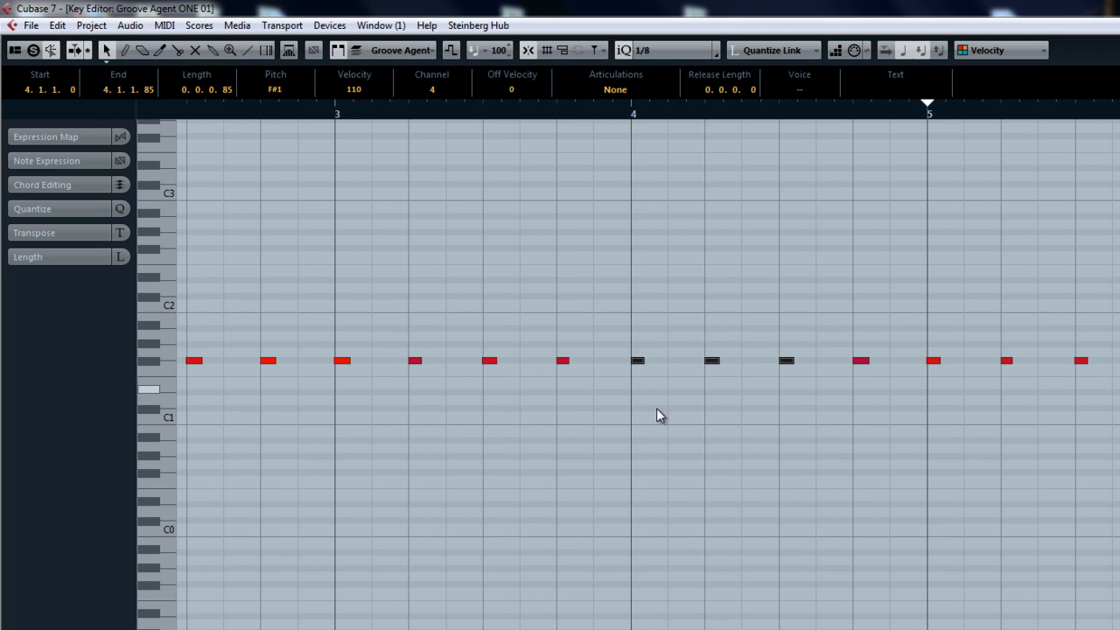
scroll(691, 416, "down", 3, "ctrl")
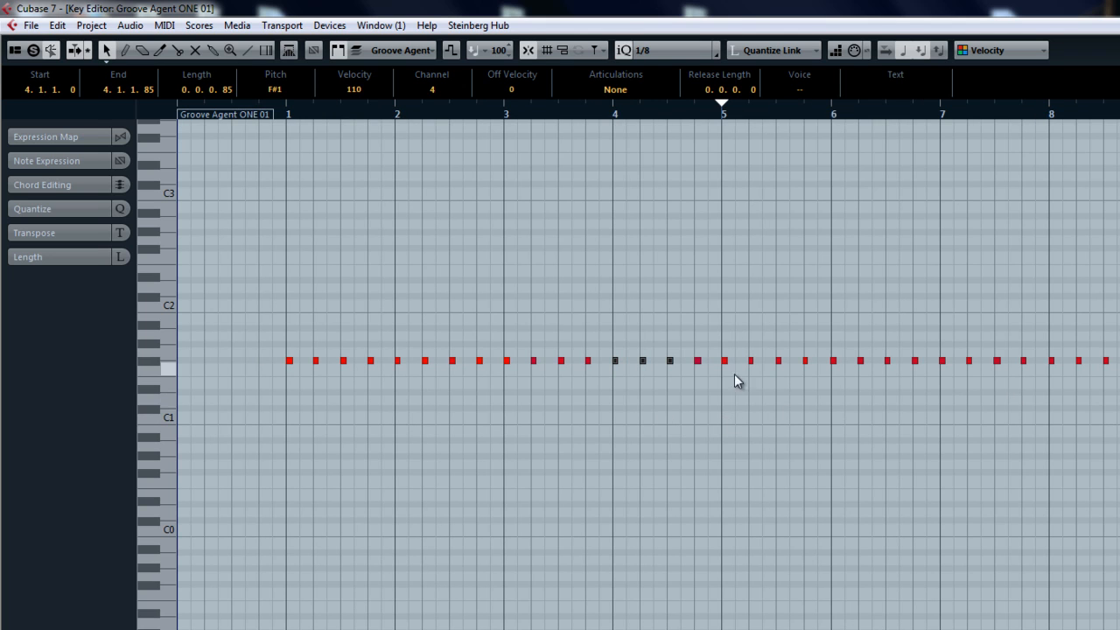
scroll(350, 411, "down", 2, "ctrl")
left_click(529, 408)
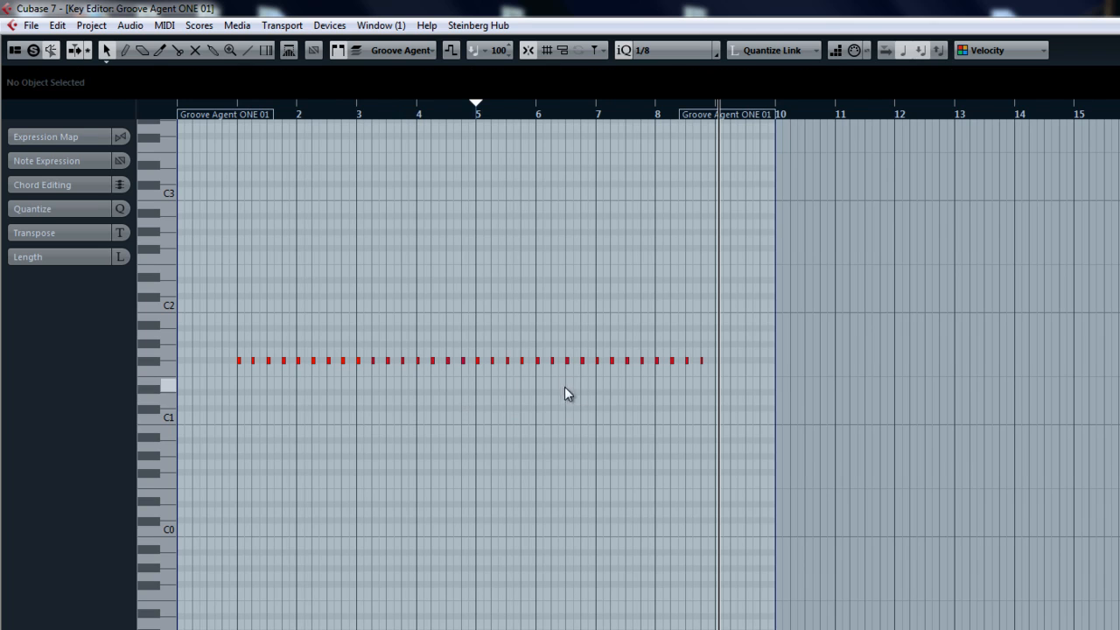
scroll(613, 391, "up", 1, "ctrl")
Play from bar 1 and pull the hi-hat track volume down to -3.05 dB
key("Escape")
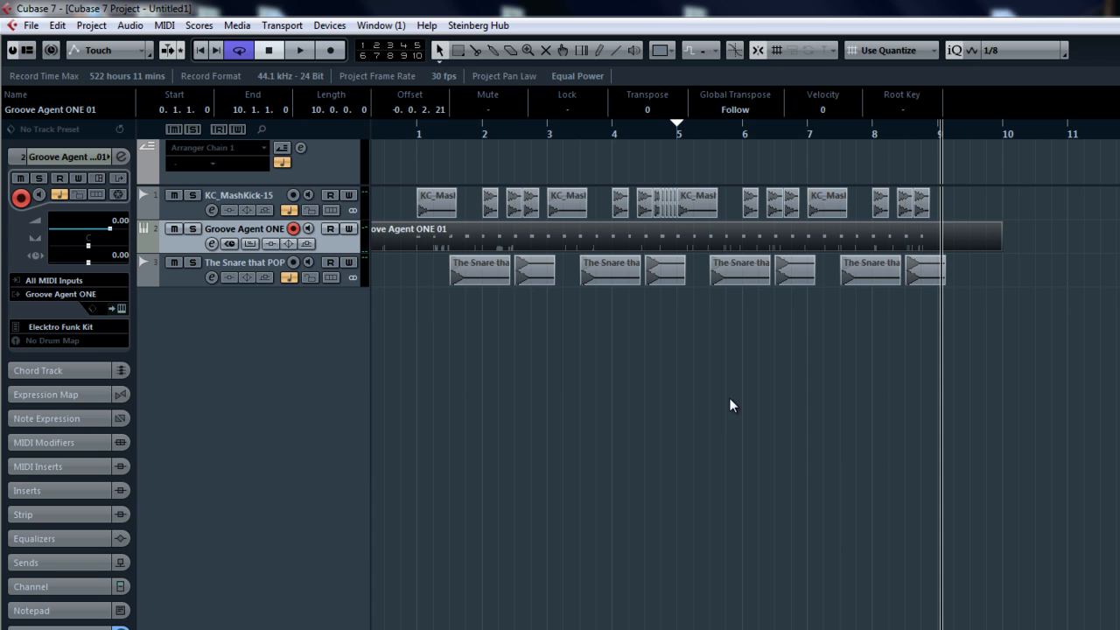
scroll(503, 249, "down", 2, "ctrl")
left_click(398, 131)
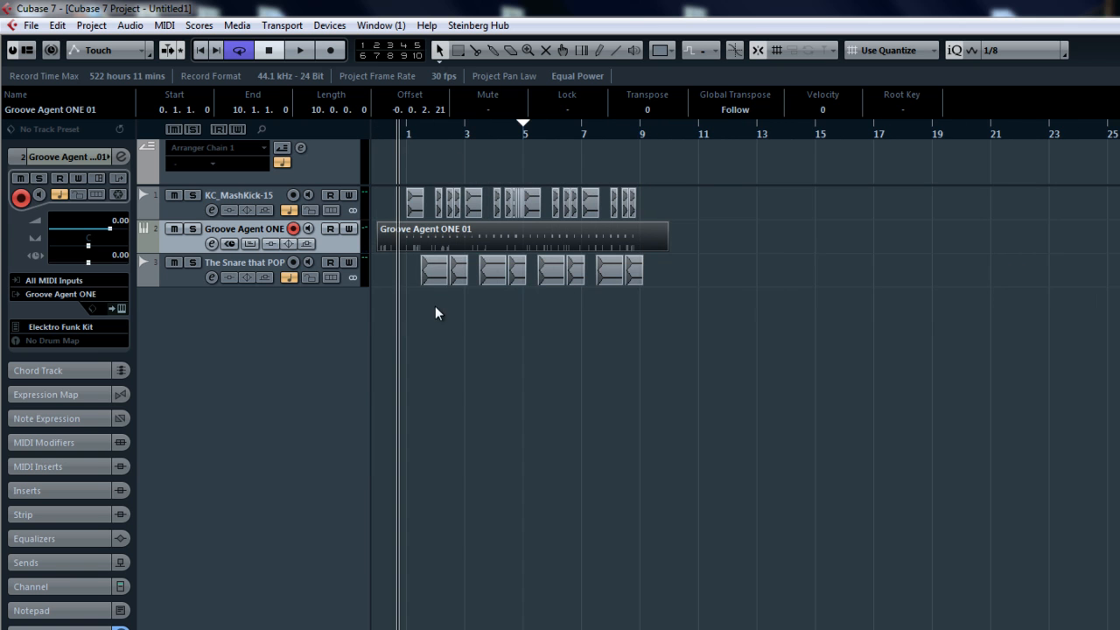
scroll(427, 306, "up", 1, "ctrl")
key("space")
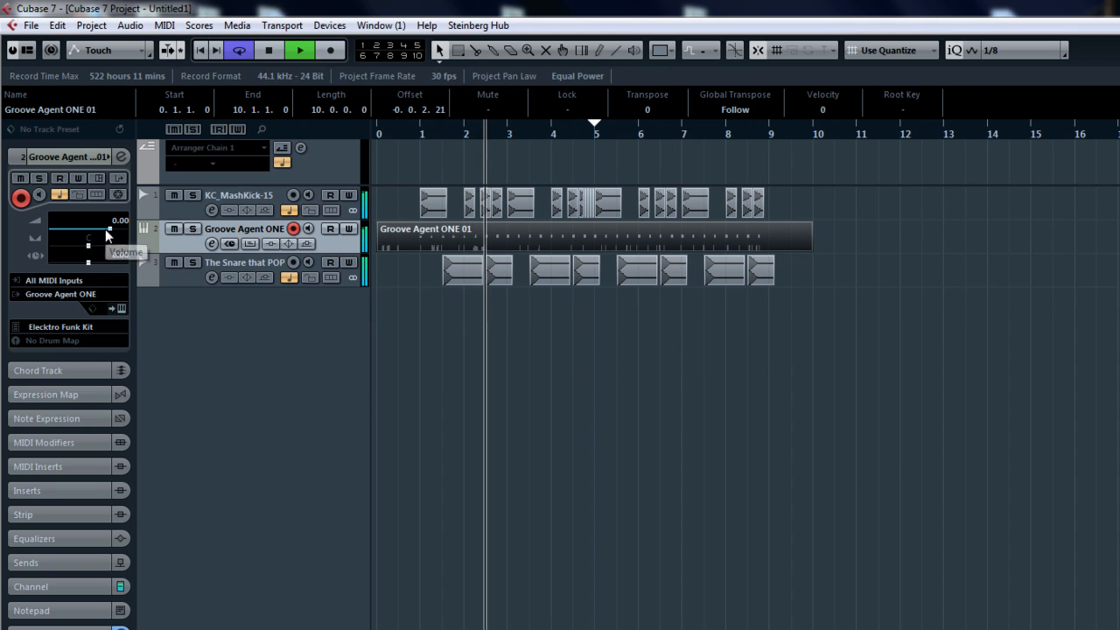
left_click_drag(110, 230, 101, 232)
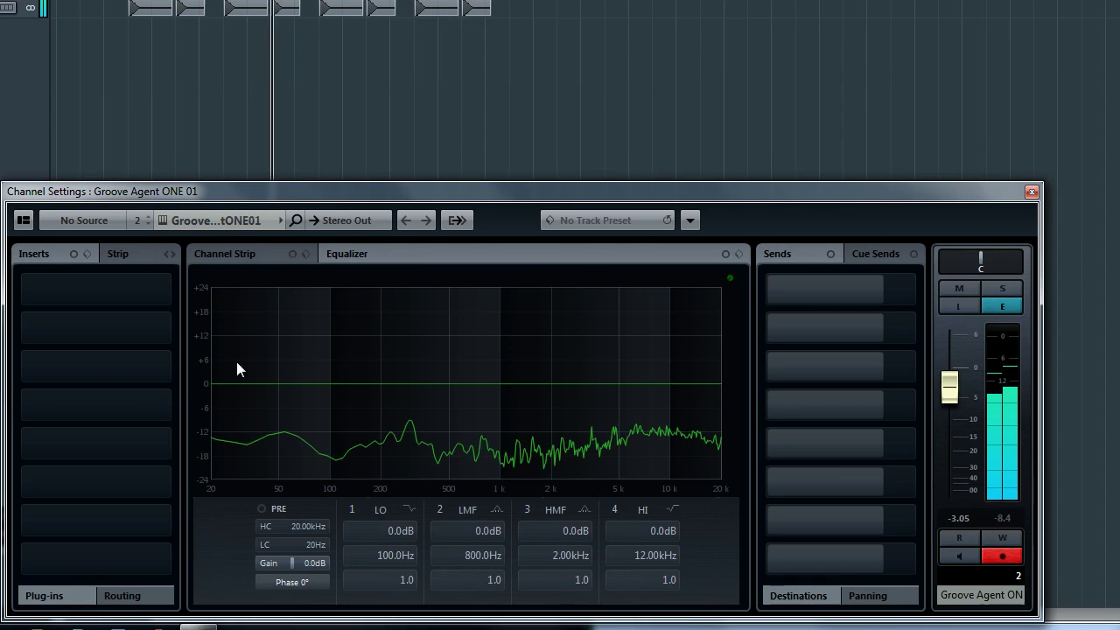
Cut the hi-hats' low end with EQ band 1 around 659 Hz in Channel Settings
mouse_move(237, 367)
left_mouse_down()
mouse_move(274, 470)
mouse_move(387, 492)
mouse_move(469, 490)
left_mouse_up()
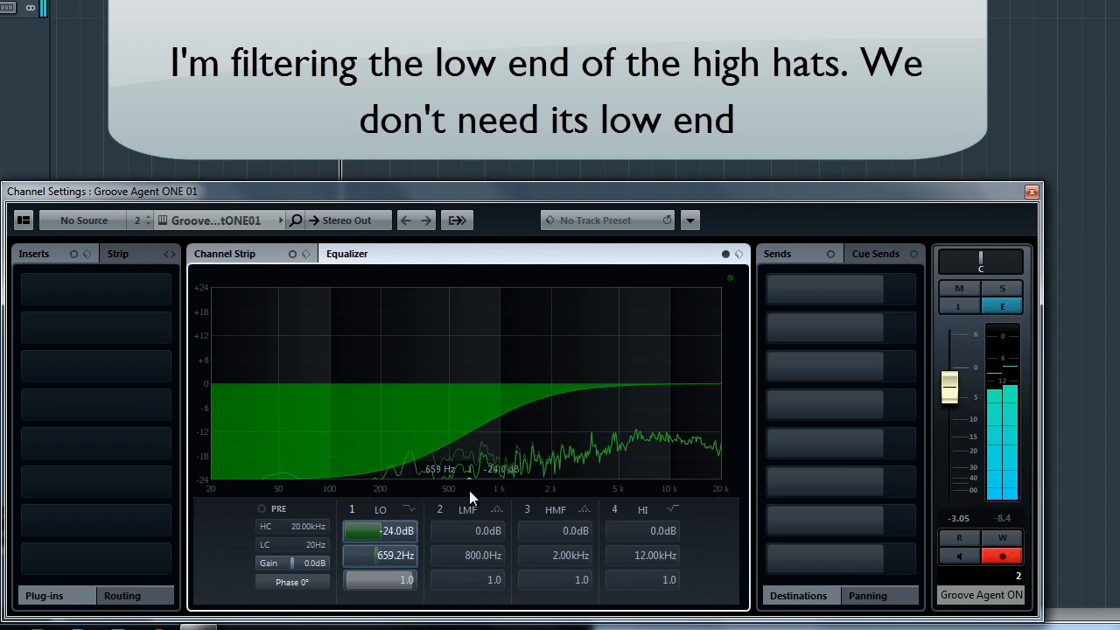
Close the hi-hat Channel Settings window and zoom the arrangement out to more bars
left_click(1032, 191)
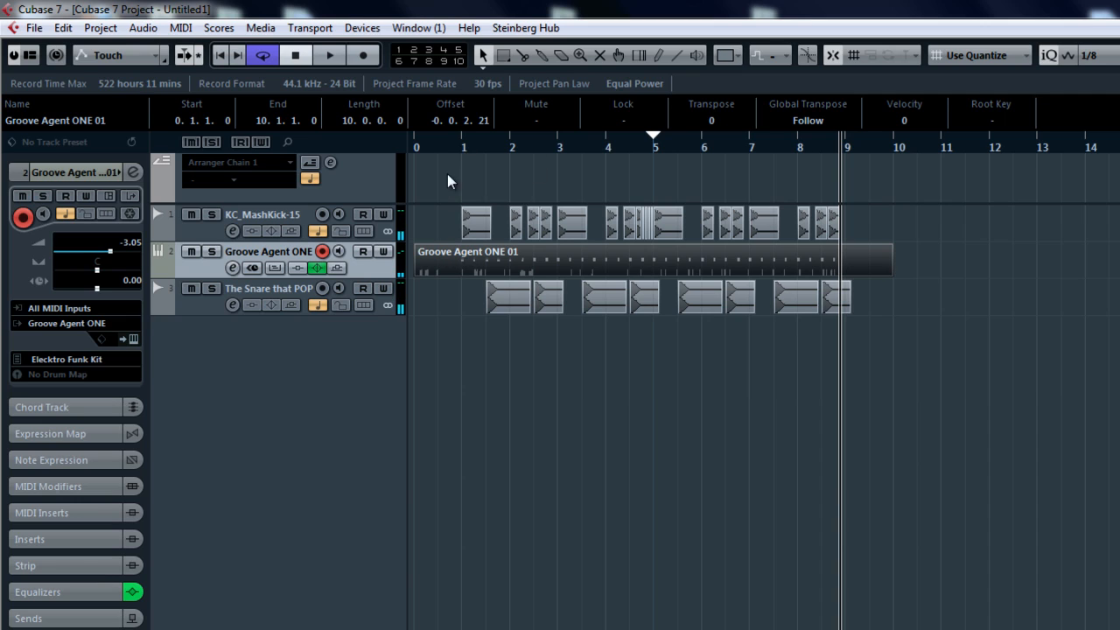
key("g")
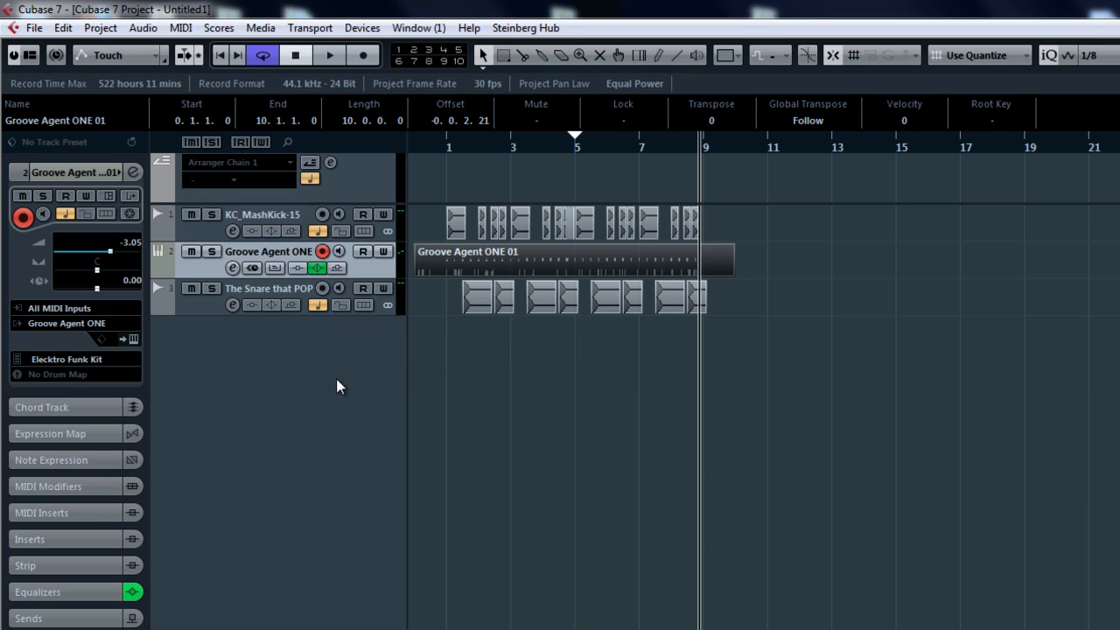
Add a new instrument track below the snare using the Prologue synth
left_click(210, 306)
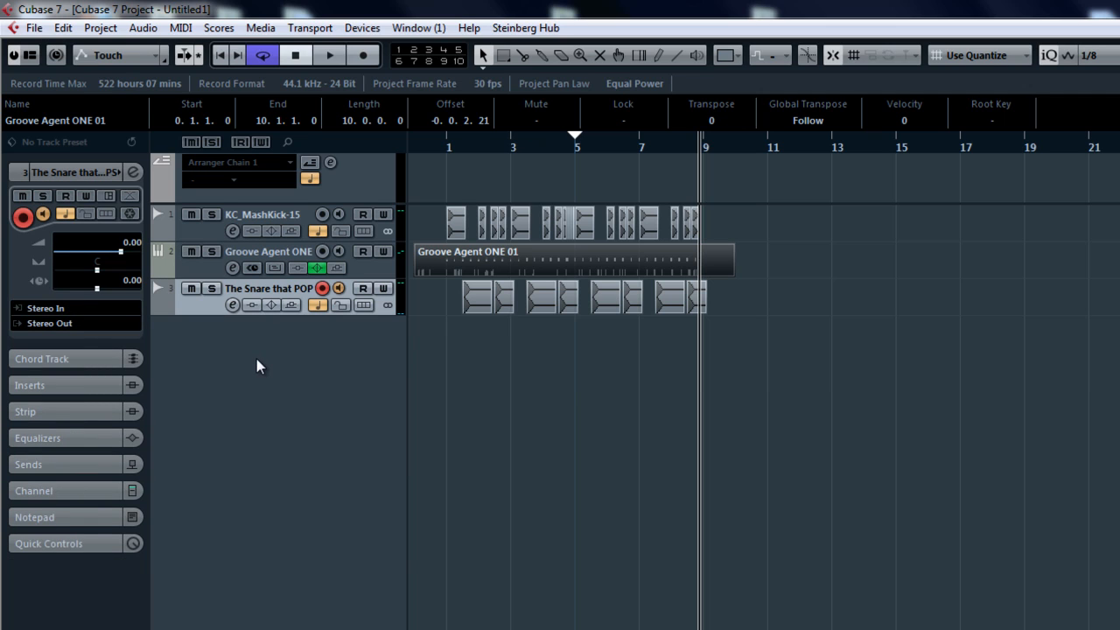
right_click(310, 374)
left_click(350, 396)
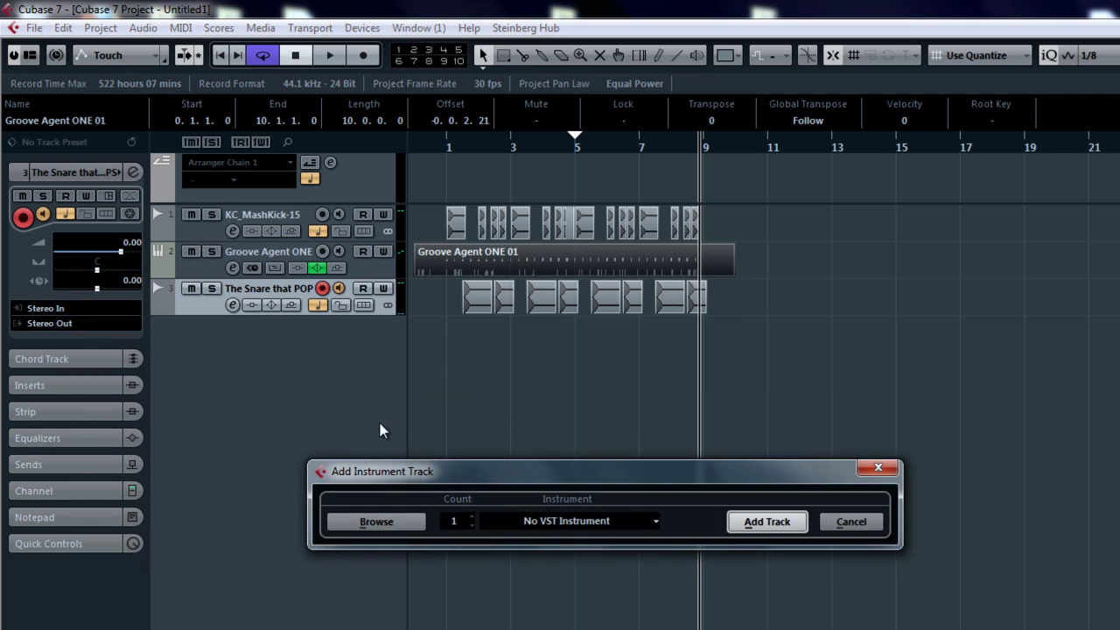
left_click(600, 523)
key("Down")
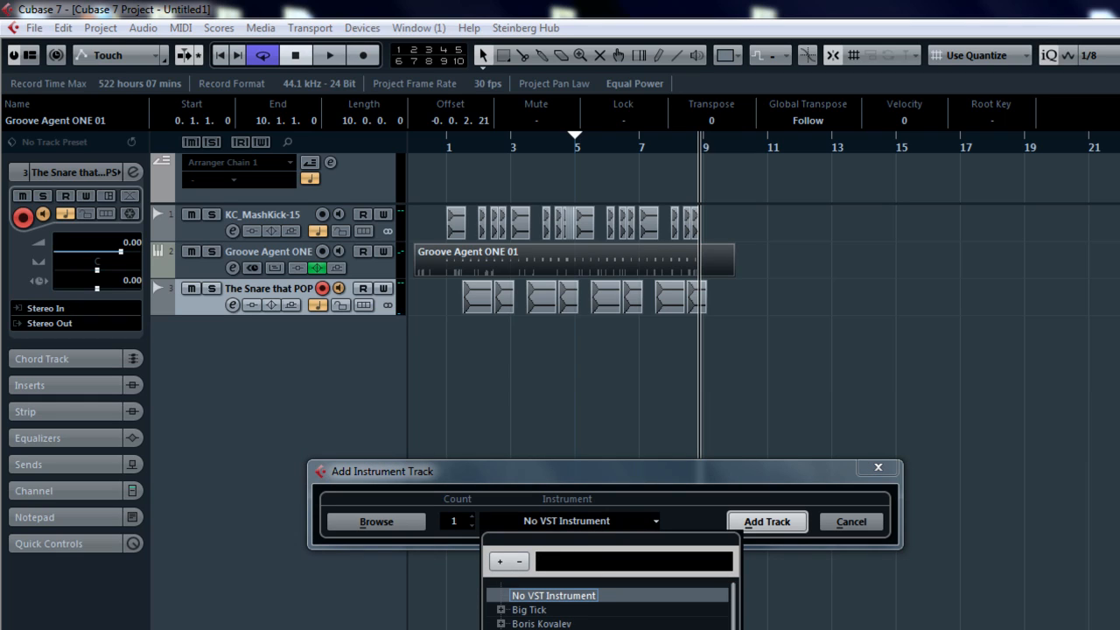
key("Return")
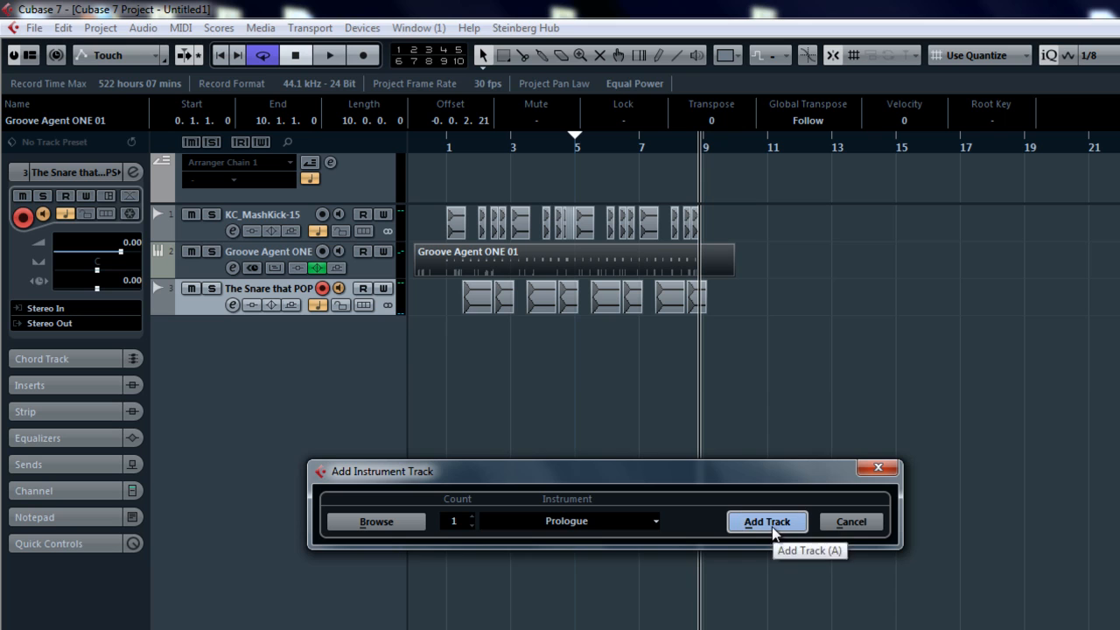
left_click(761, 522)
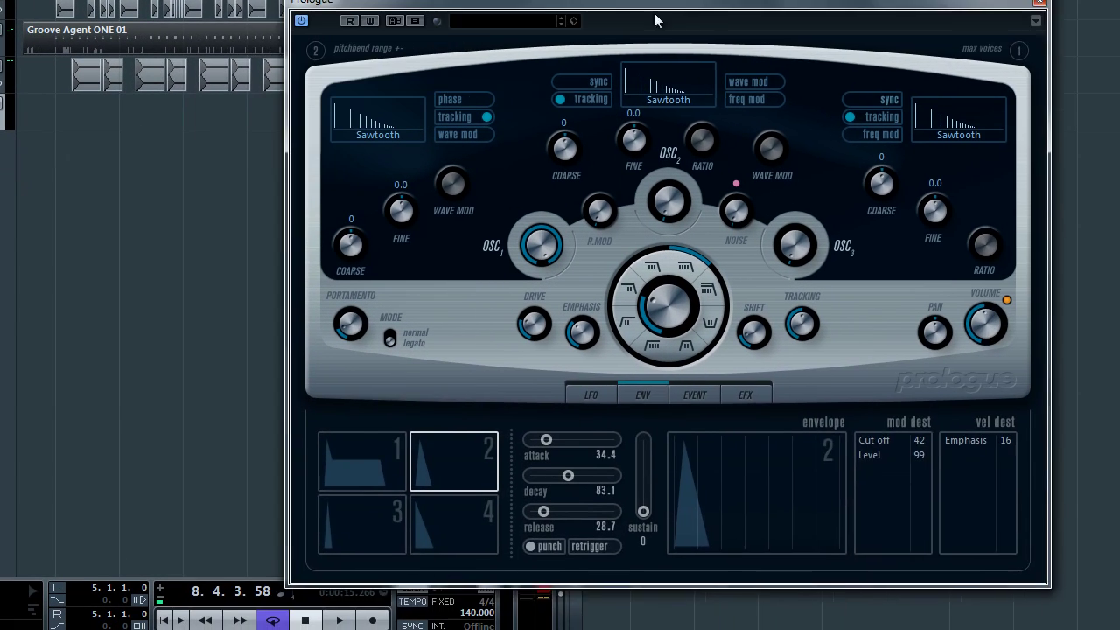
Reposition the Prologue panel and load the Club Bass preset from its browser
left_click_drag(655, 14, 588, 40)
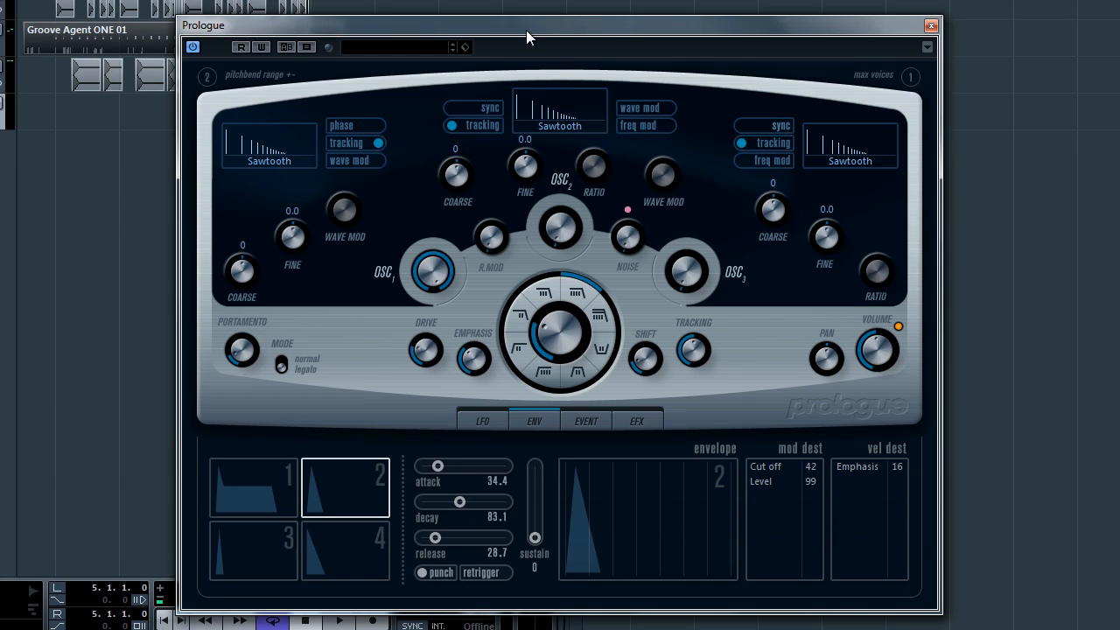
left_click_drag(580, 28, 782, 3)
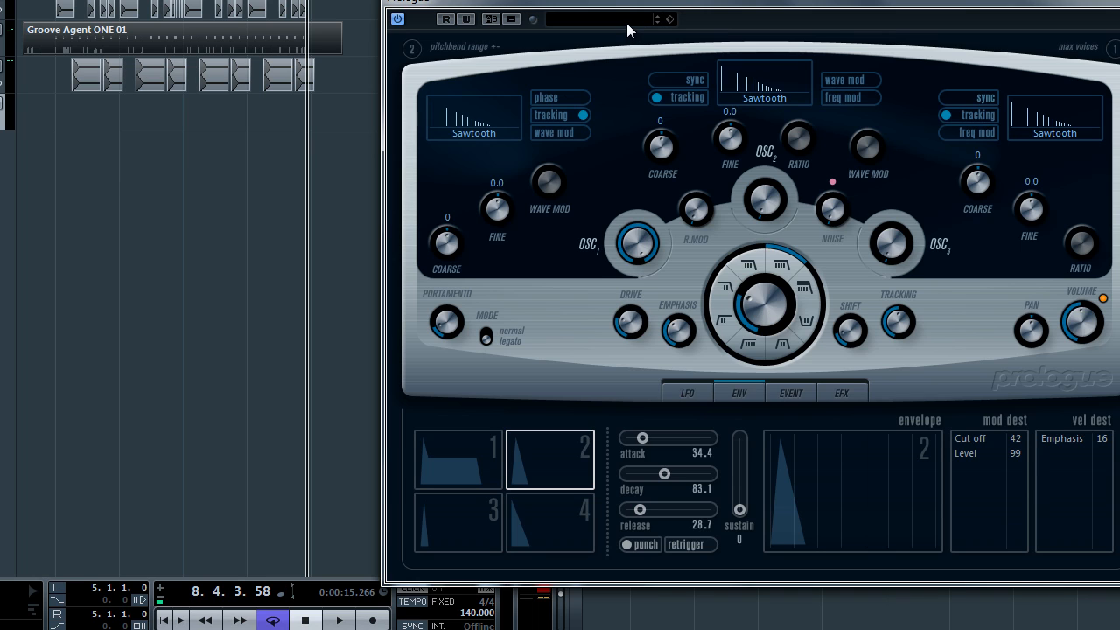
left_click(627, 22)
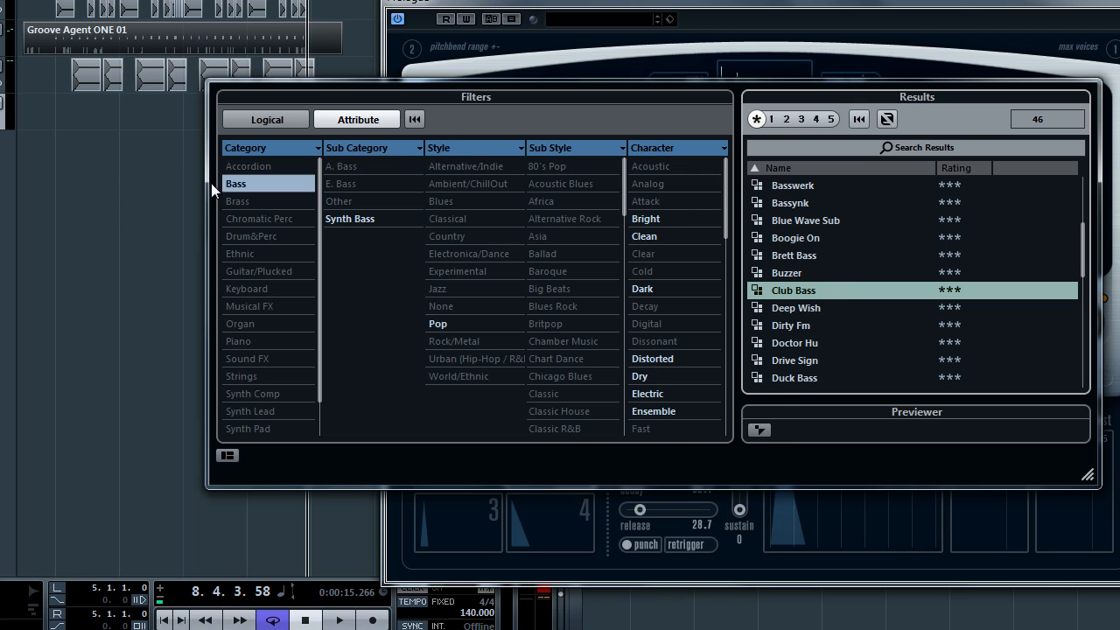
double_click(803, 295)
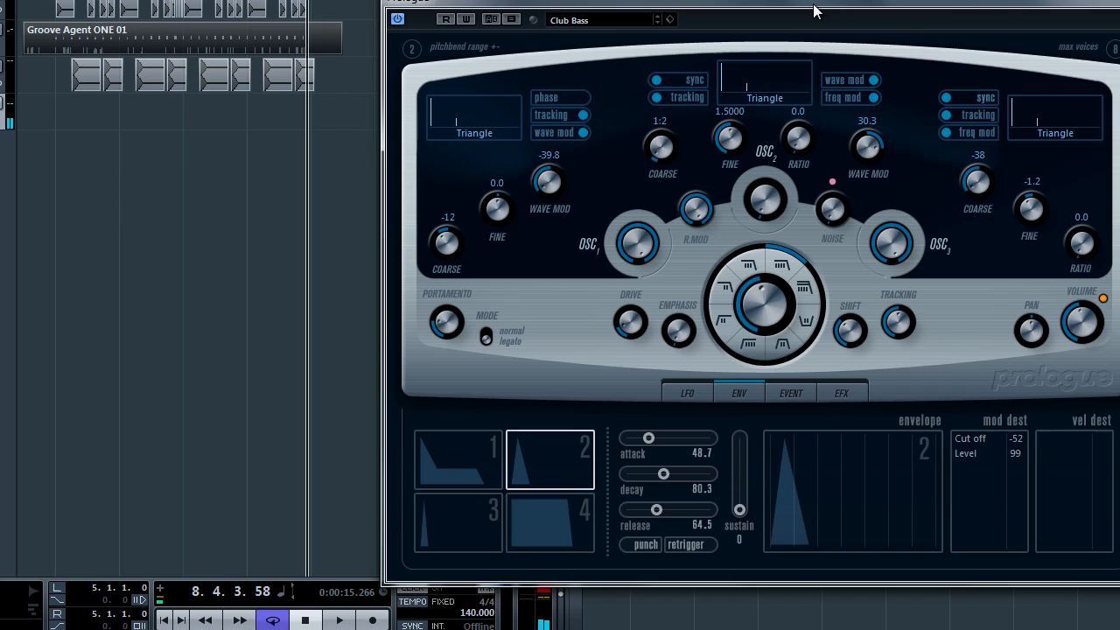
Audition Club Bass's filter cutoff, leaving it lowered from about 7404 to 5206
left_click_drag(814, 6, 827, 0)
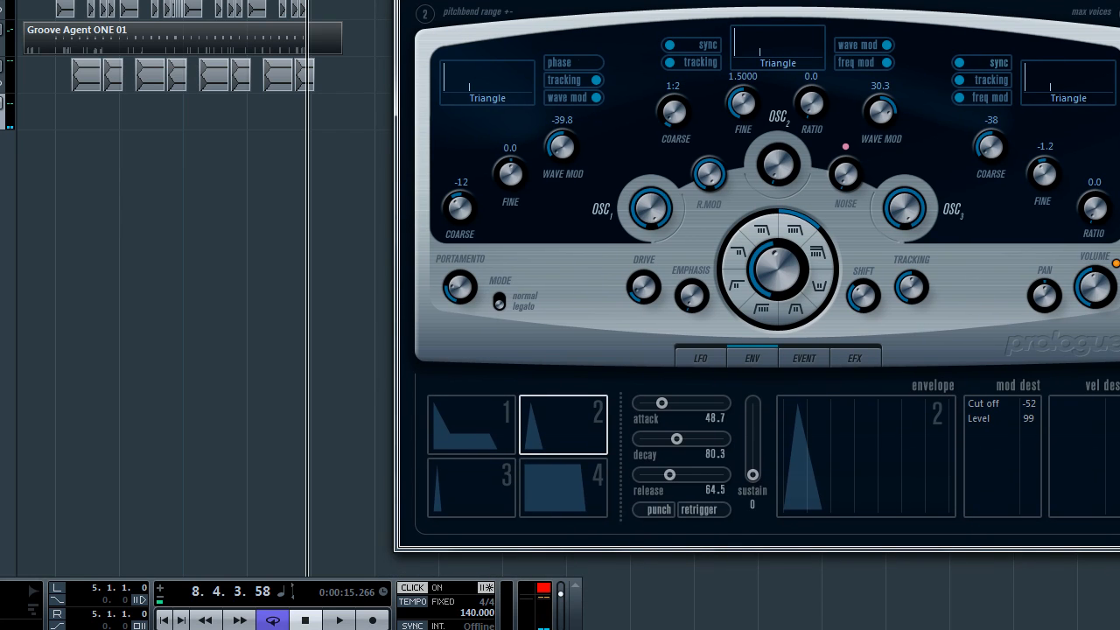
mouse_move(777, 270)
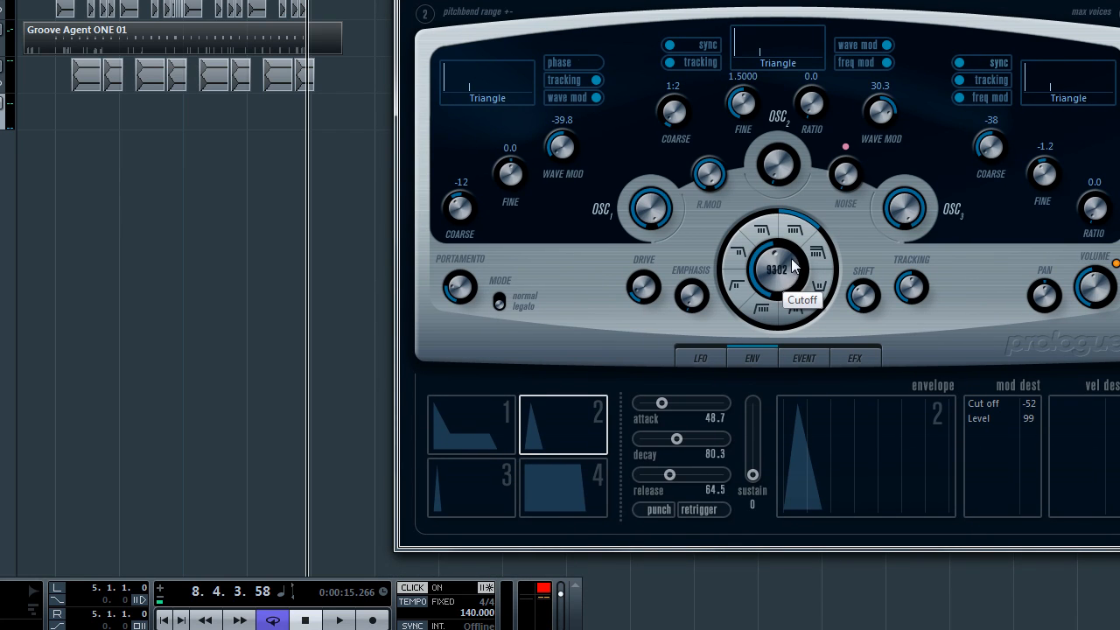
left_click_drag(784, 280, 774, 306)
mouse_move(772, 275)
left_mouse_down()
mouse_move(775, 354)
mouse_move(759, 296)
mouse_move(785, 311)
mouse_move(772, 321)
left_mouse_up()
left_click_drag(756, 261, 758, 287)
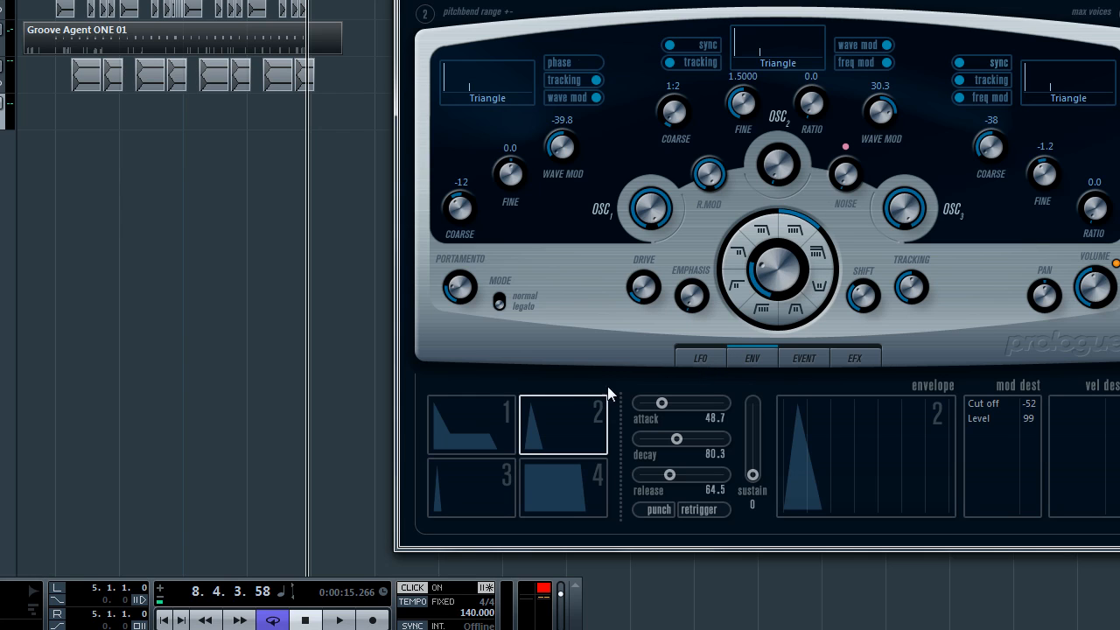
Route Prologue's first LFO to modulate the filter cutoff
left_click(704, 361)
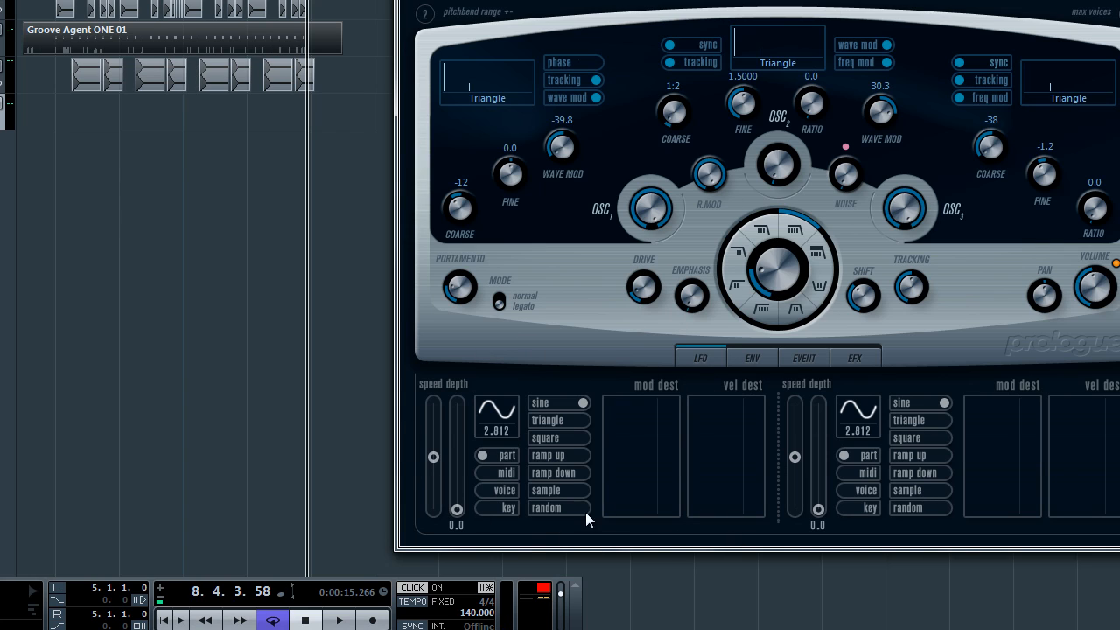
left_click(633, 416)
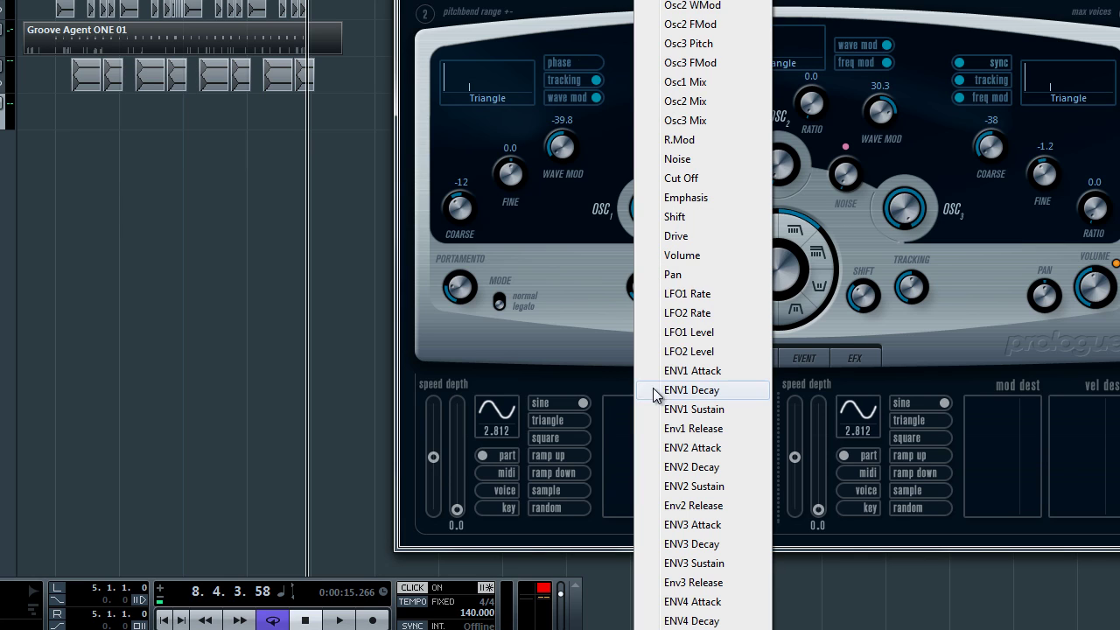
left_click(713, 177)
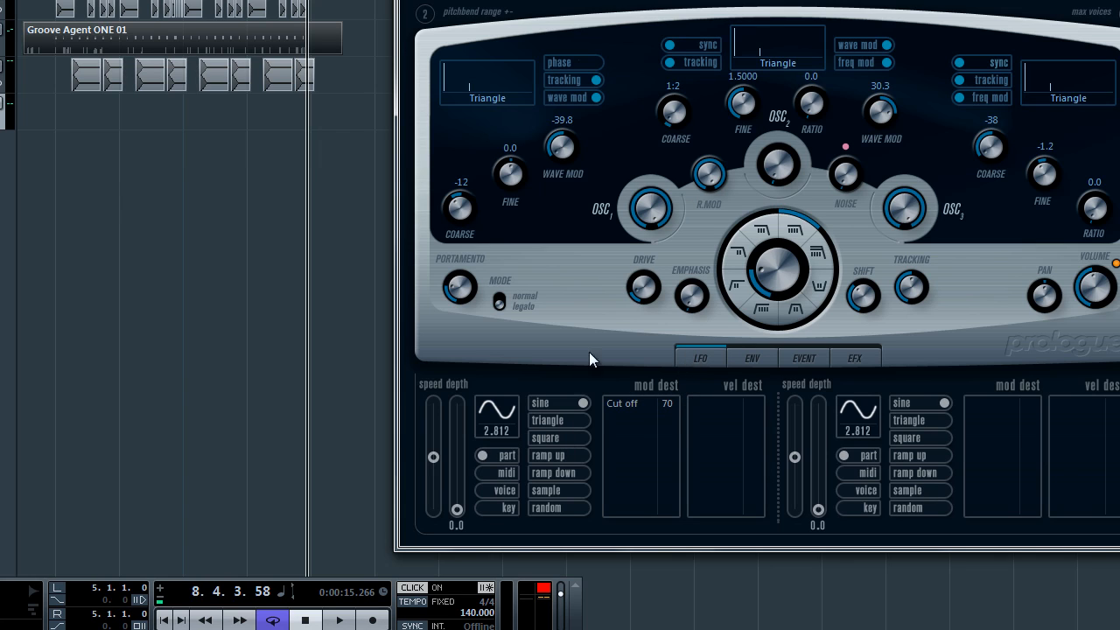
Sync the LFO to song tempo at a 1/8 rate and audition the cutoff sweep
left_click(482, 473)
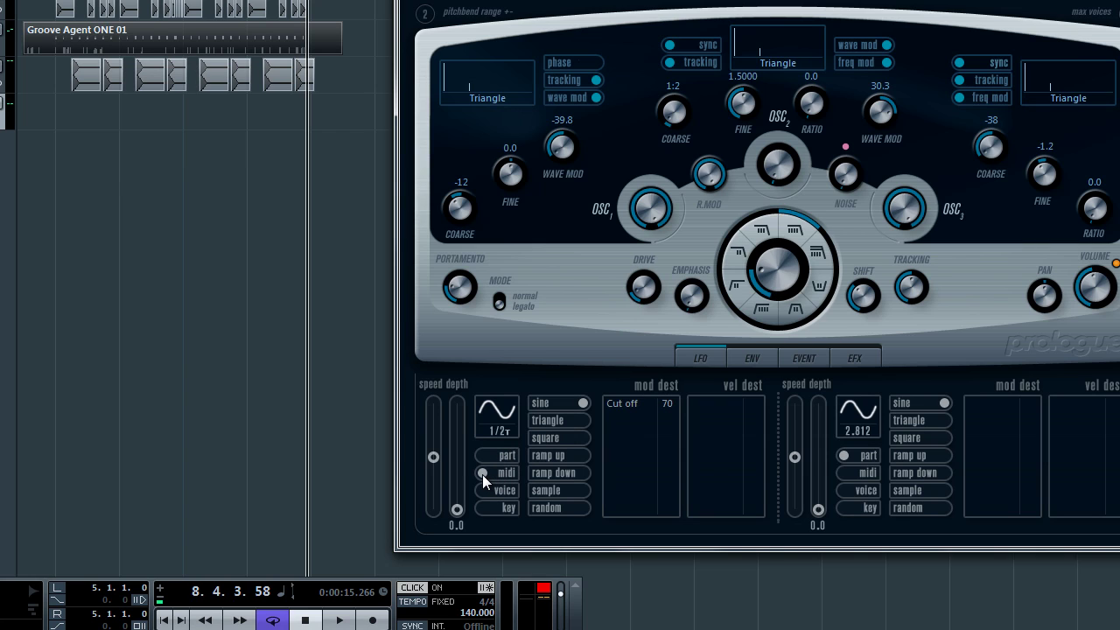
left_click(507, 428)
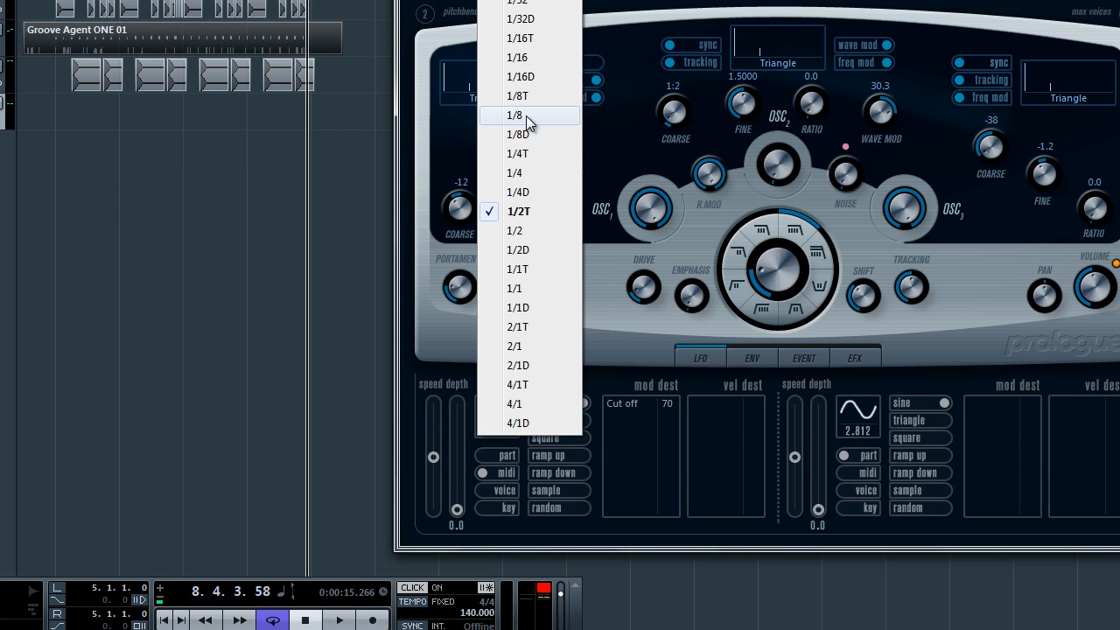
left_click(526, 115)
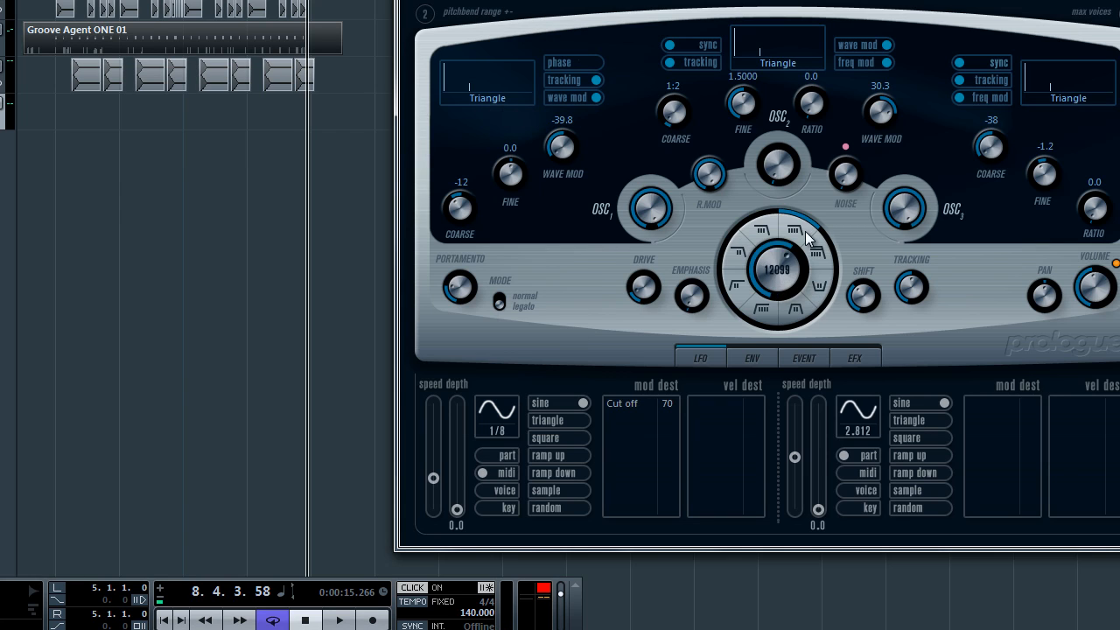
left_click_drag(805, 231, 787, 278)
left_click_drag(782, 261, 796, 240)
Set LFO1 depth to 75.4, raise the cutoff to about 8700 and add a little noise
left_click_drag(458, 510, 462, 419)
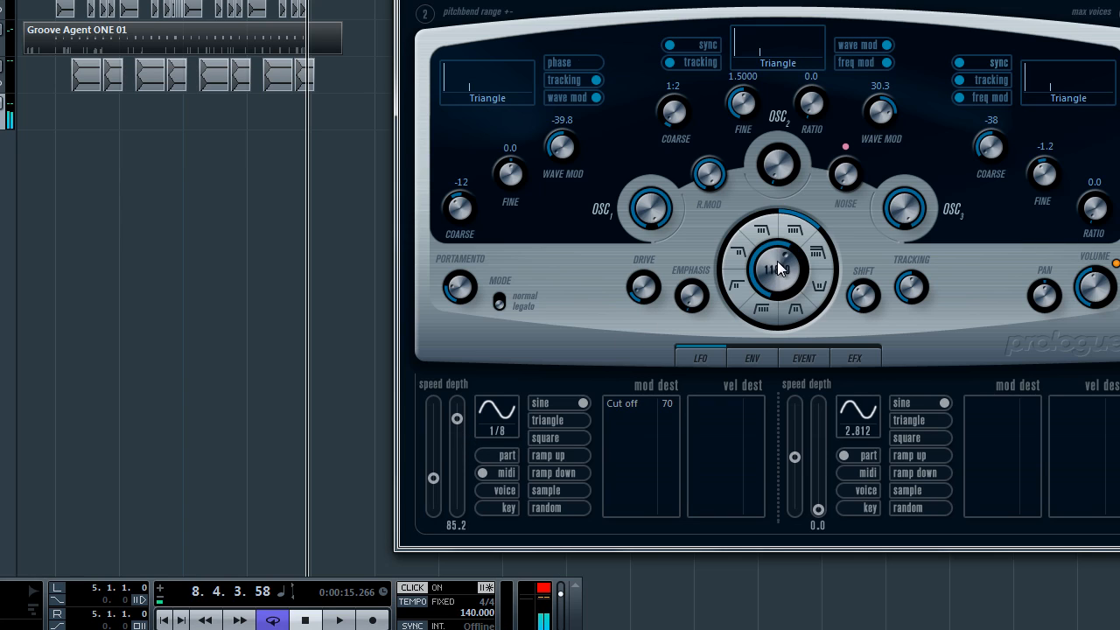
left_click_drag(458, 418, 458, 429)
left_click_drag(777, 309, 777, 291)
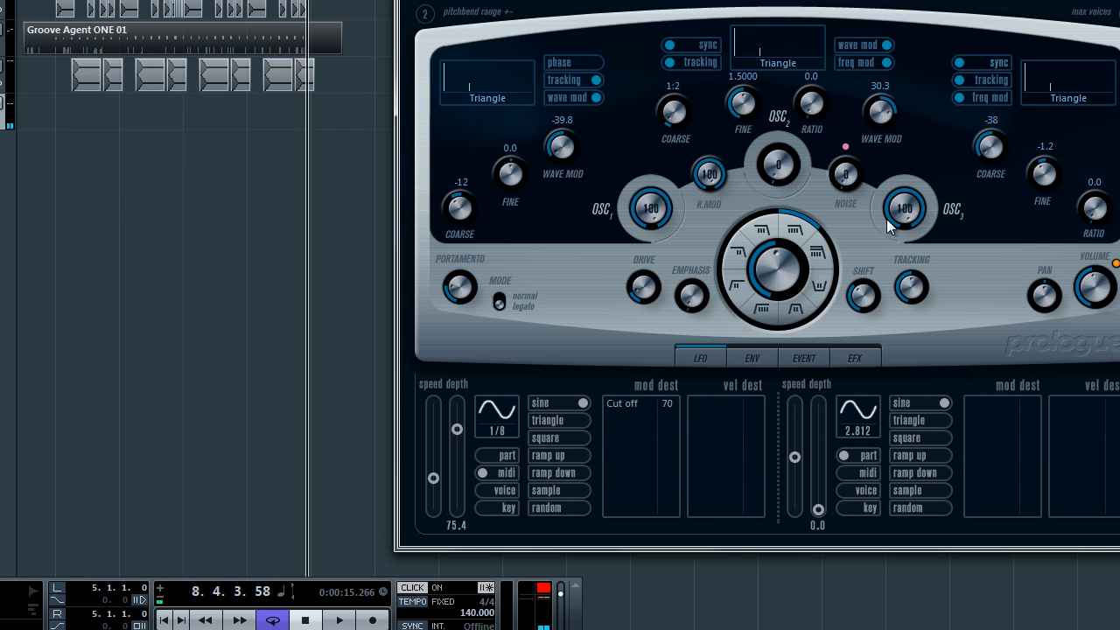
mouse_move(844, 175)
left_click_drag(854, 175, 852, 166)
Return to bar 1, zoom in and move the Prologue window off the tracks
left_click(56, 94)
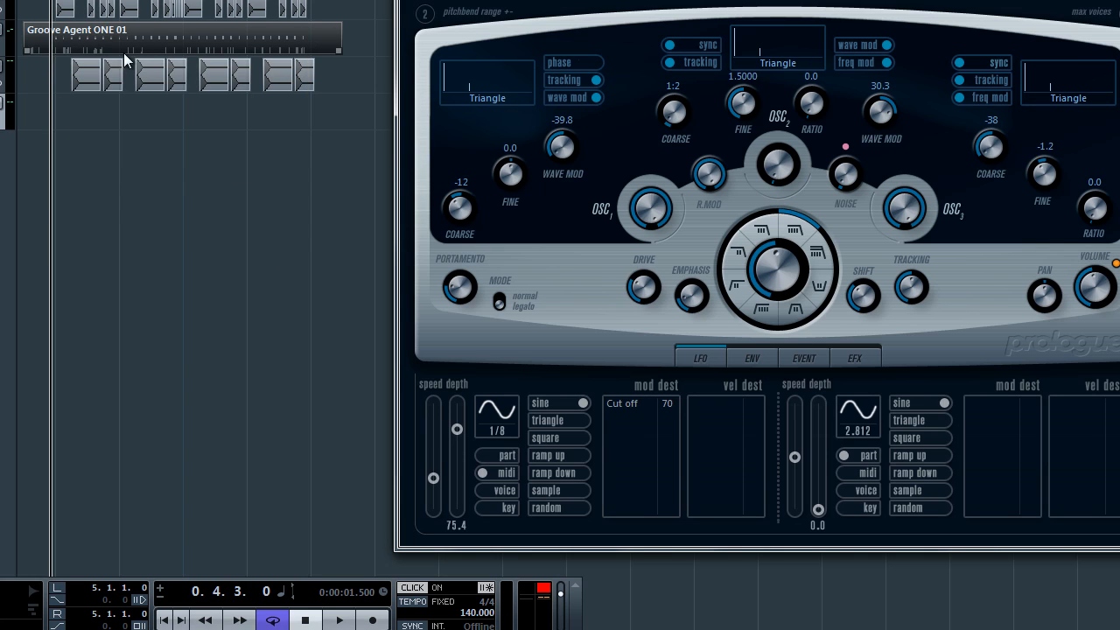
key("h")
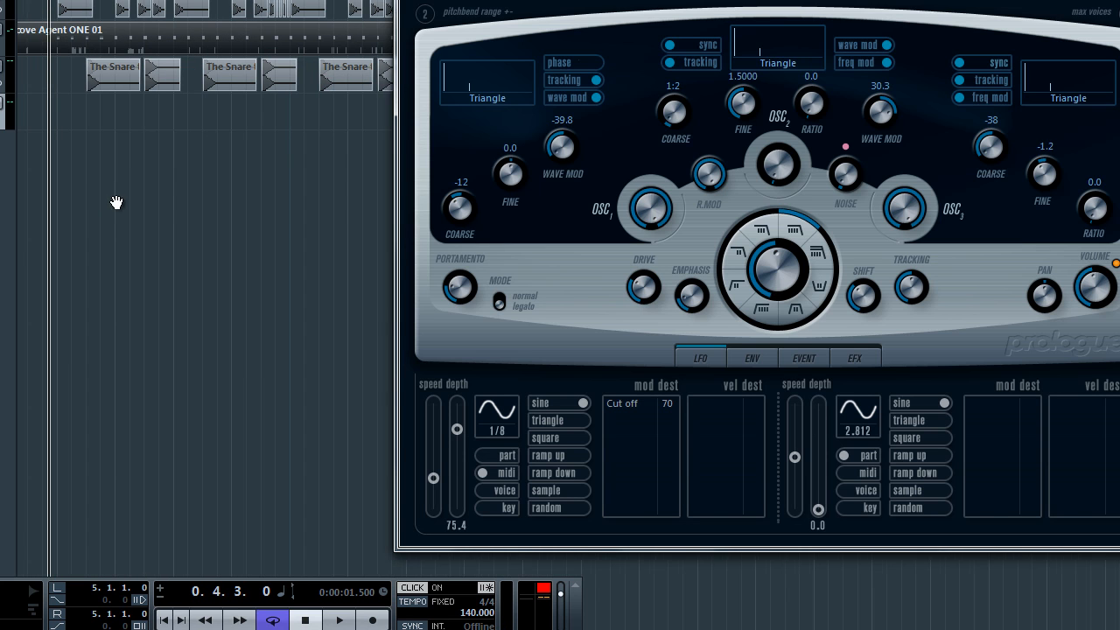
key("h")
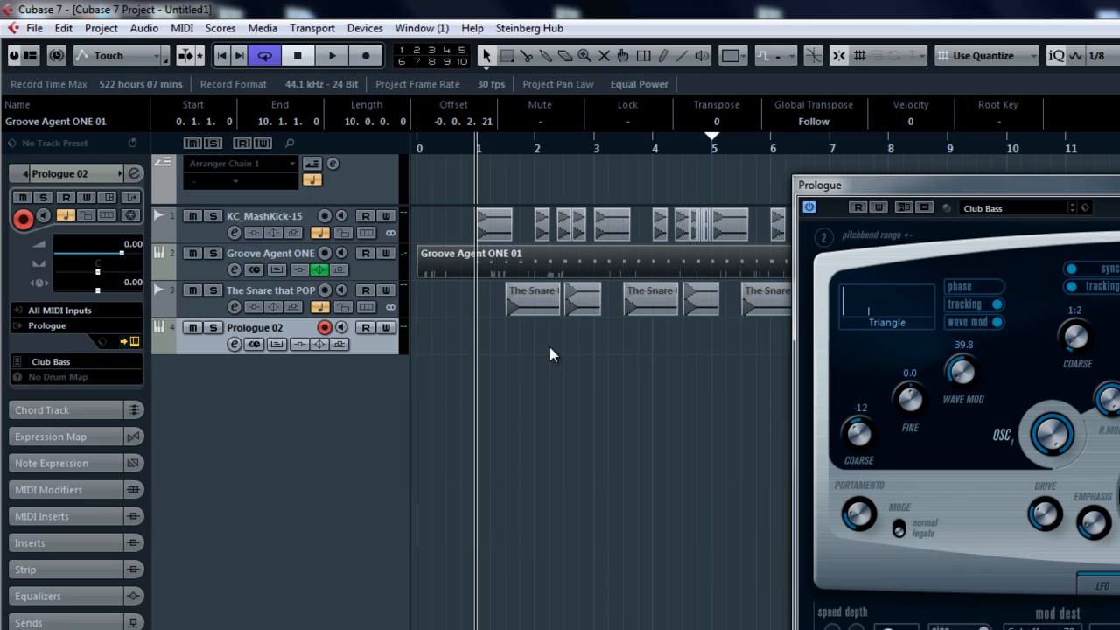
left_click_drag(1002, 207, 1119, 398)
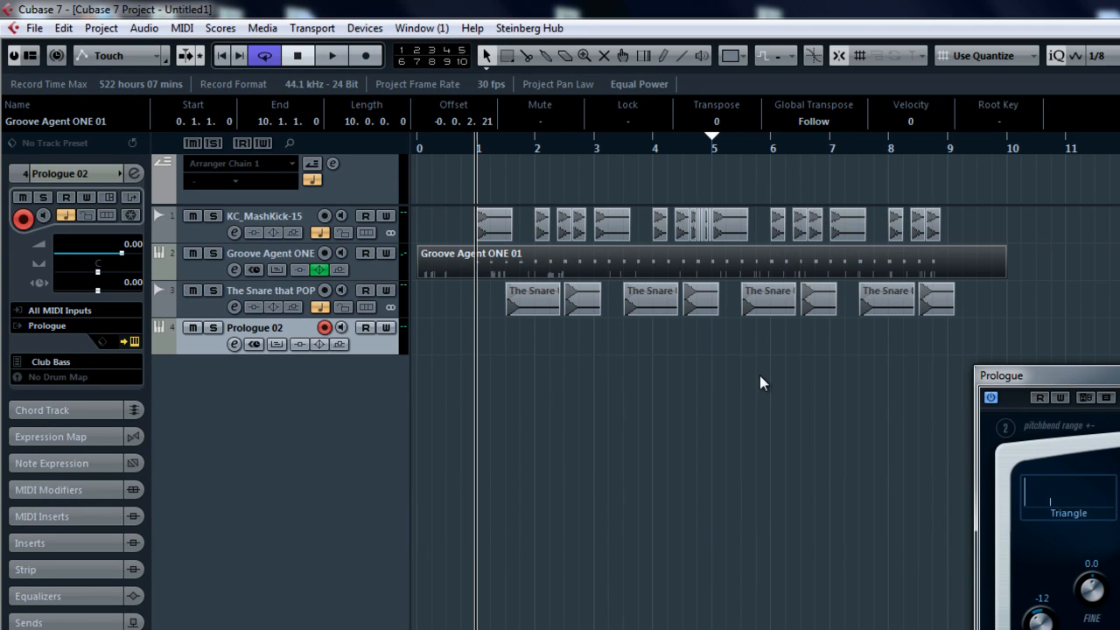
Record a MIDI bass part on the Prologue 02 track running to about bar 10
key("KP_Multiply")
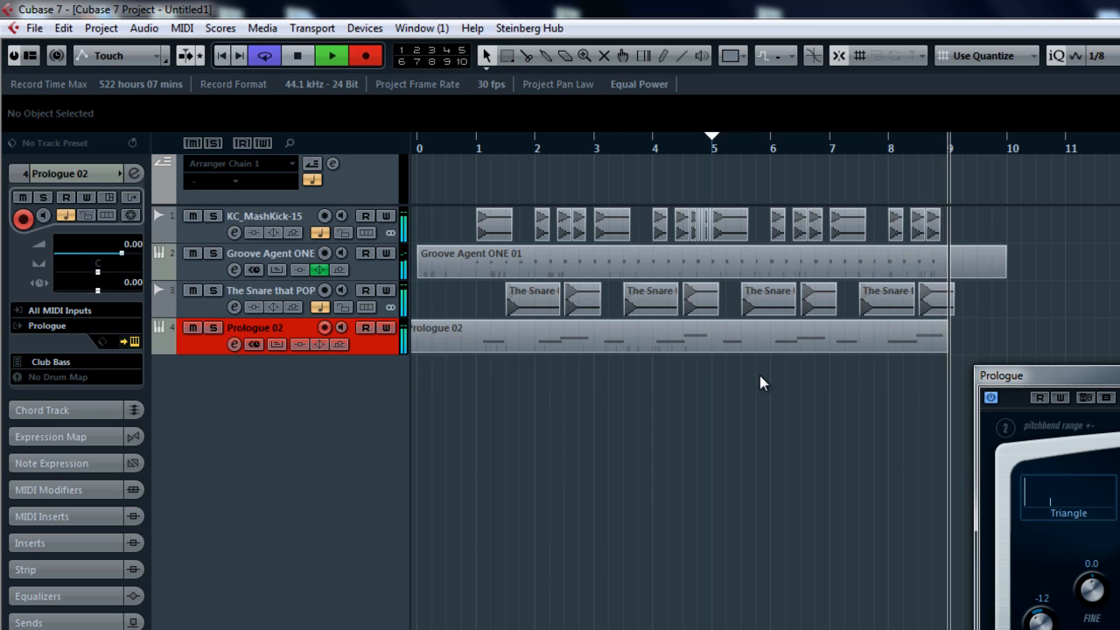
key("space")
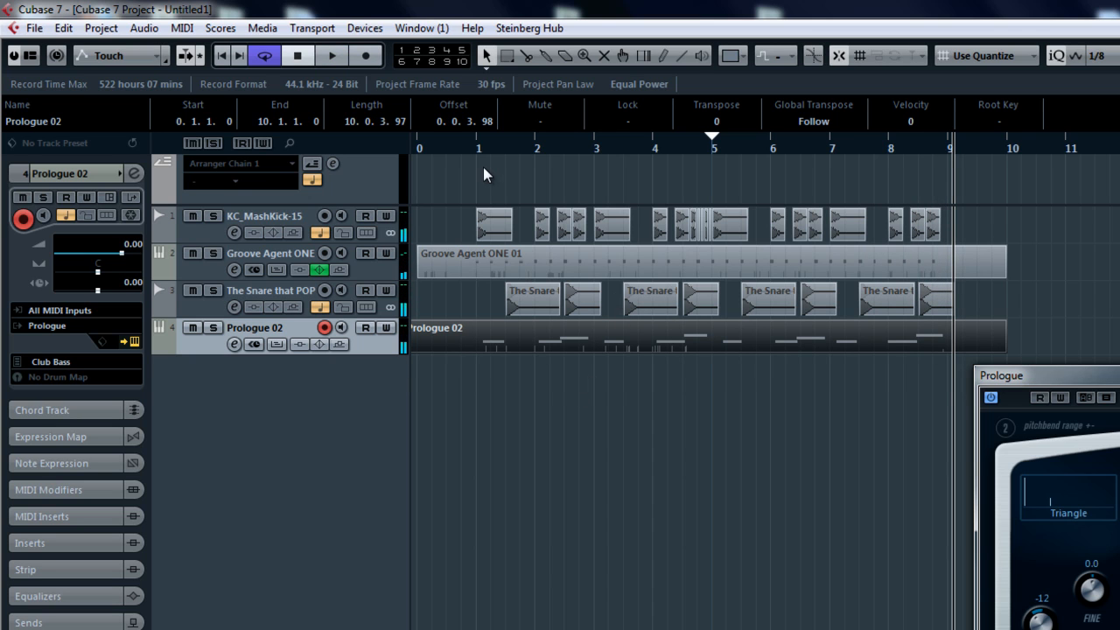
Open the Prologue 02 part in the Key Editor, select all notes and play it back
left_click(470, 149)
double_click(517, 344)
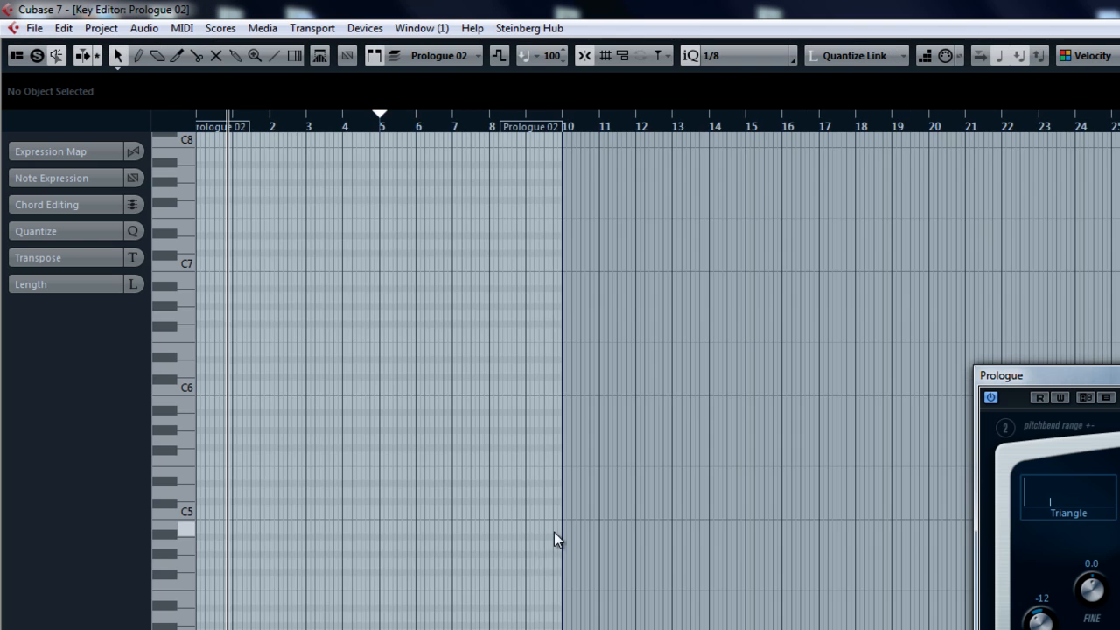
key("ctrl+a")
scroll(457, 540, "left", 3)
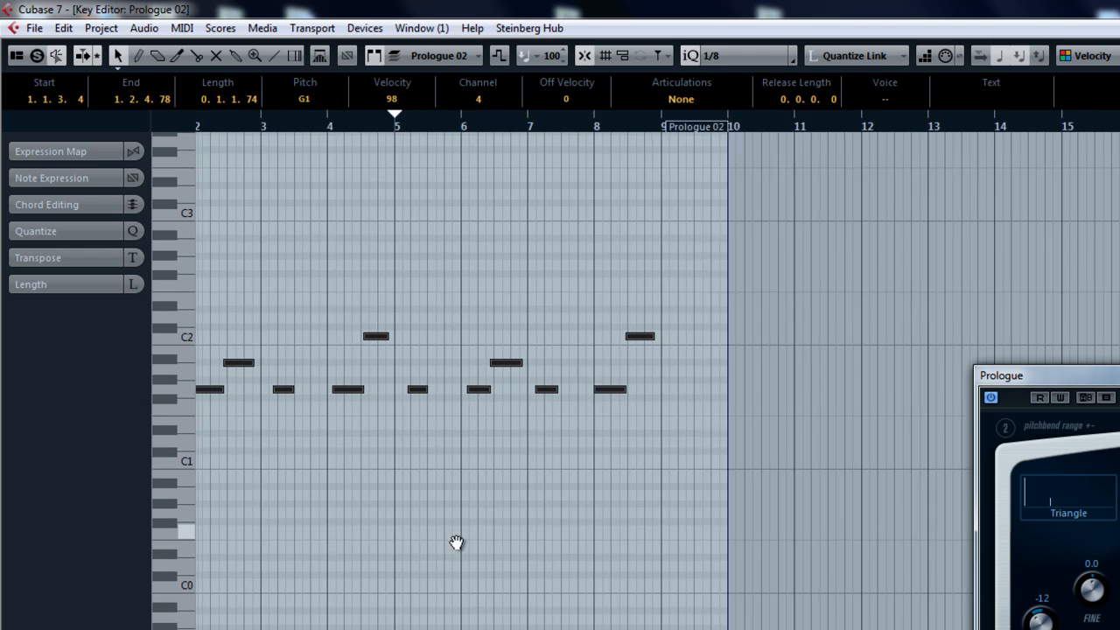
scroll(513, 499, "left", 5)
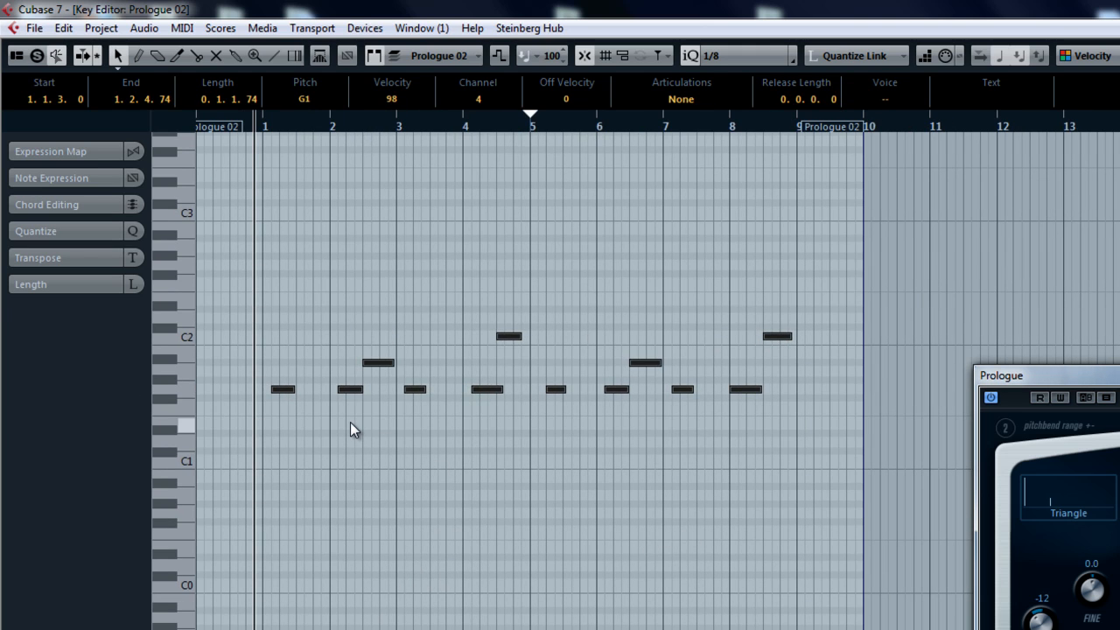
scroll(333, 442, "up", 1, "ctrl")
scroll(316, 455, "left", 1)
scroll(273, 442, "up", 1, "ctrl")
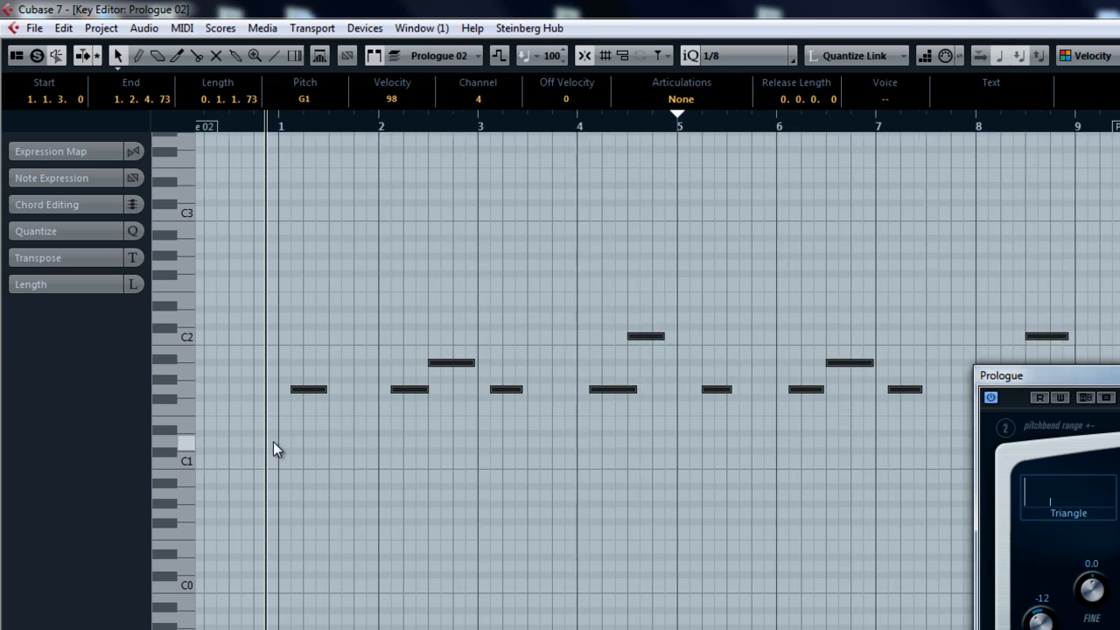
scroll(297, 439, "up", 1, "ctrl")
scroll(317, 425, "down", 1, "ctrl")
scroll(317, 426, "down", 2, "ctrl")
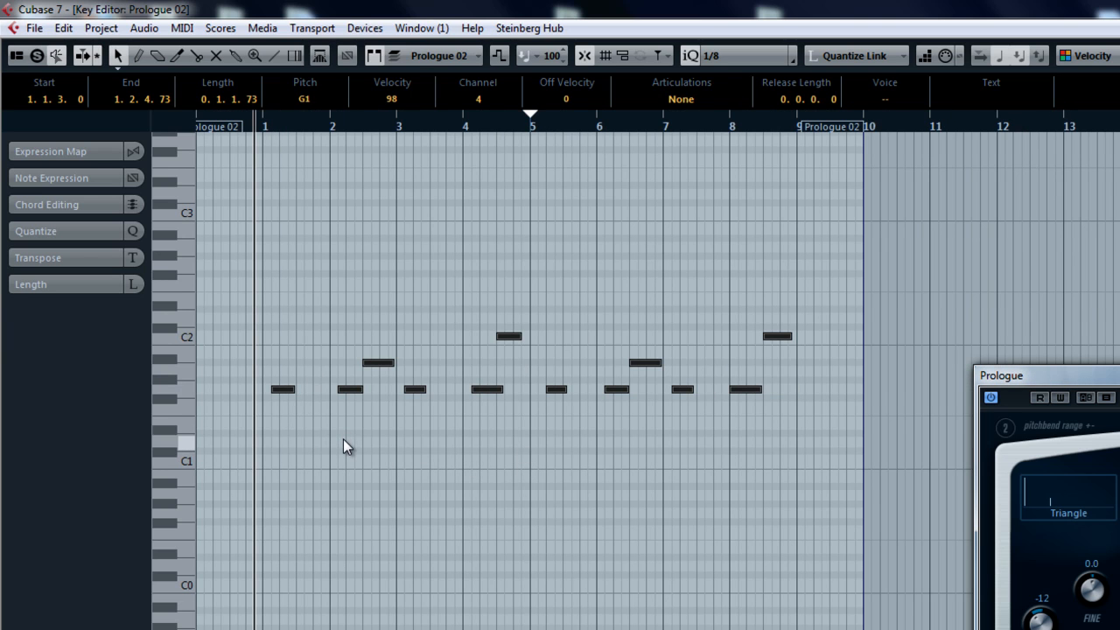
key("space")
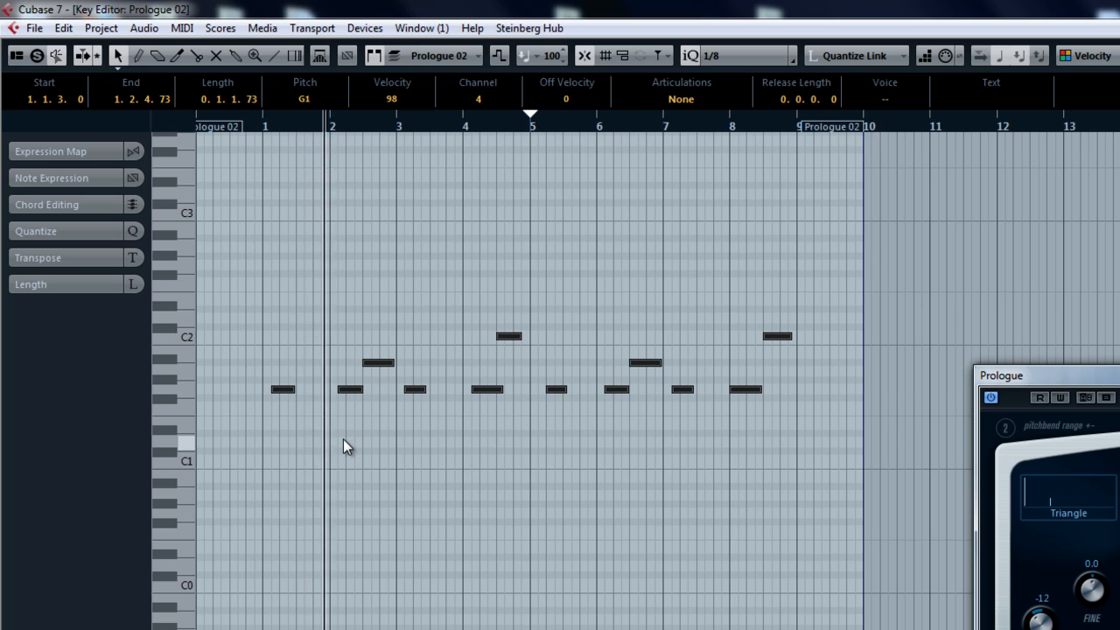
scroll(343, 439, "up", 1, "ctrl")
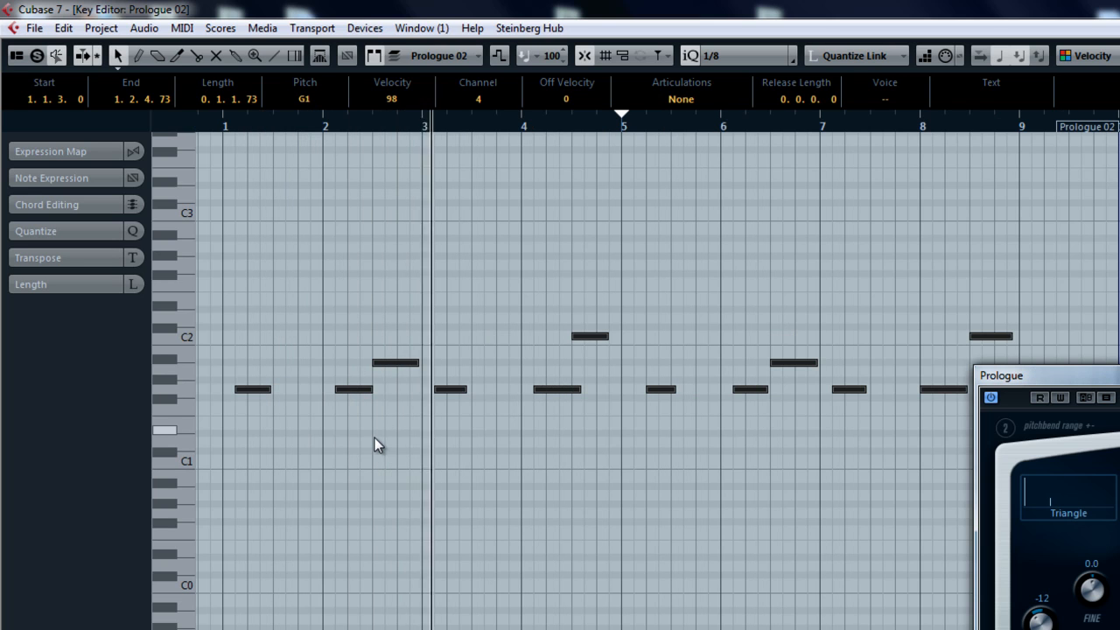
scroll(406, 413, "up", 1, "ctrl")
left_click(430, 373)
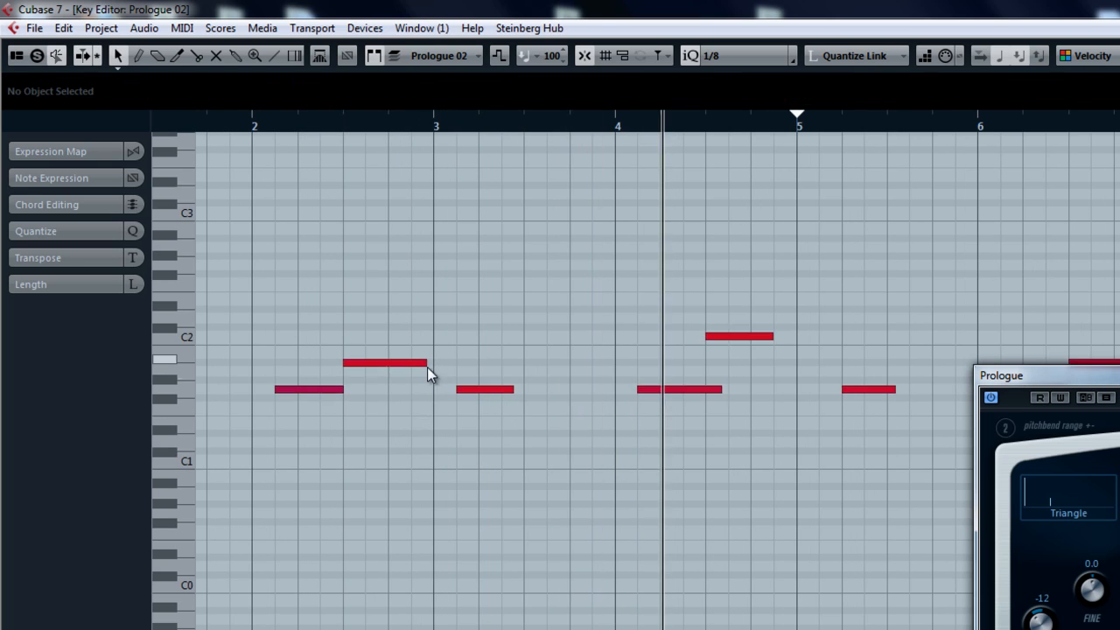
left_click(428, 362)
scroll(516, 479, "down", 1, "ctrl")
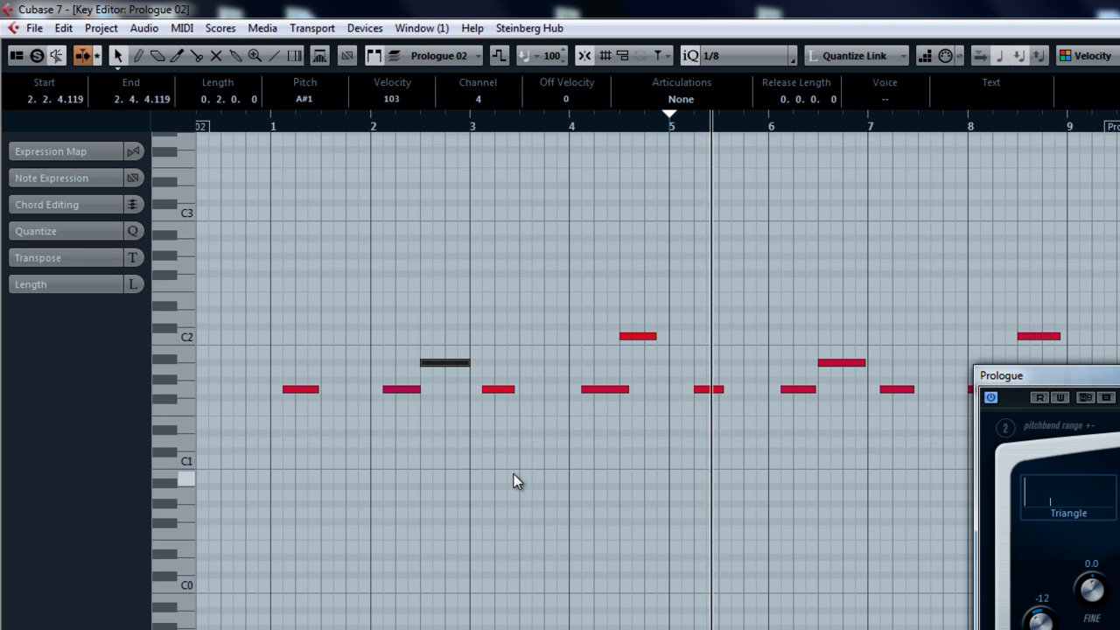
Shift the note near bar 5 an eighth earlier and move the bar-8 note later
left_click(568, 128)
scroll(619, 489, "up", 1, "ctrl")
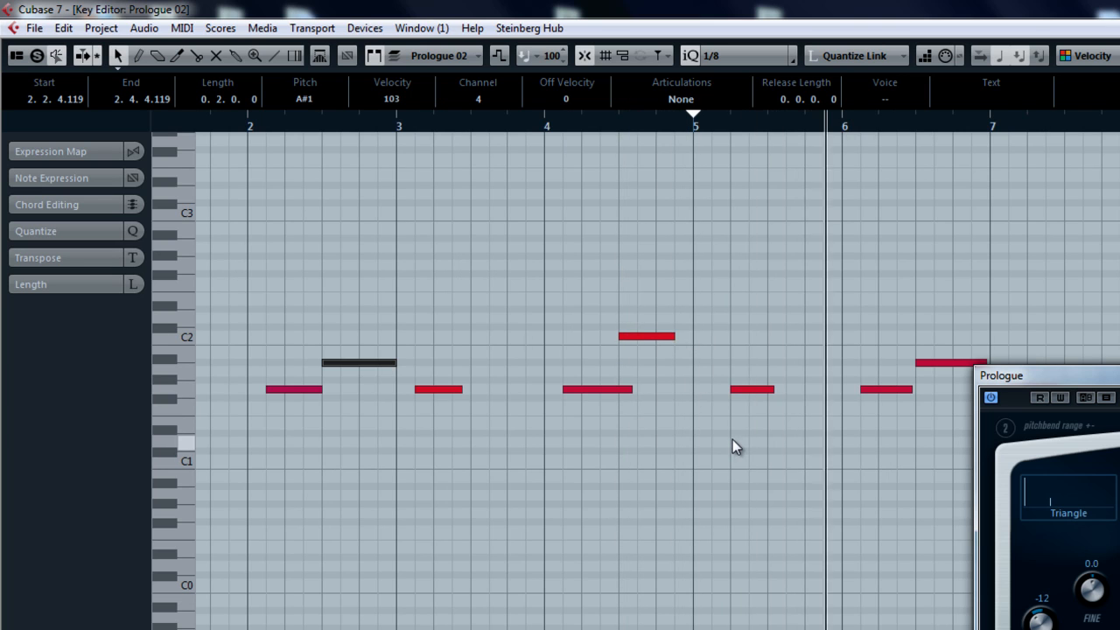
scroll(732, 450, "down", 1, "ctrl")
scroll(657, 407, "up", 1, "ctrl")
left_click_drag(634, 390, 622, 390)
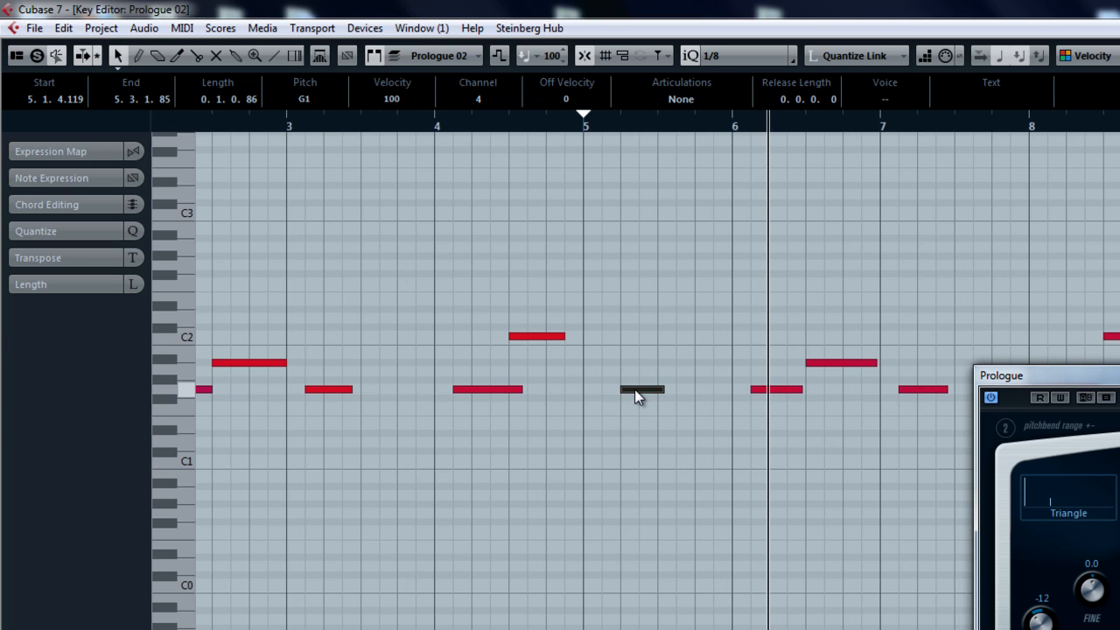
scroll(482, 441, "right", 6)
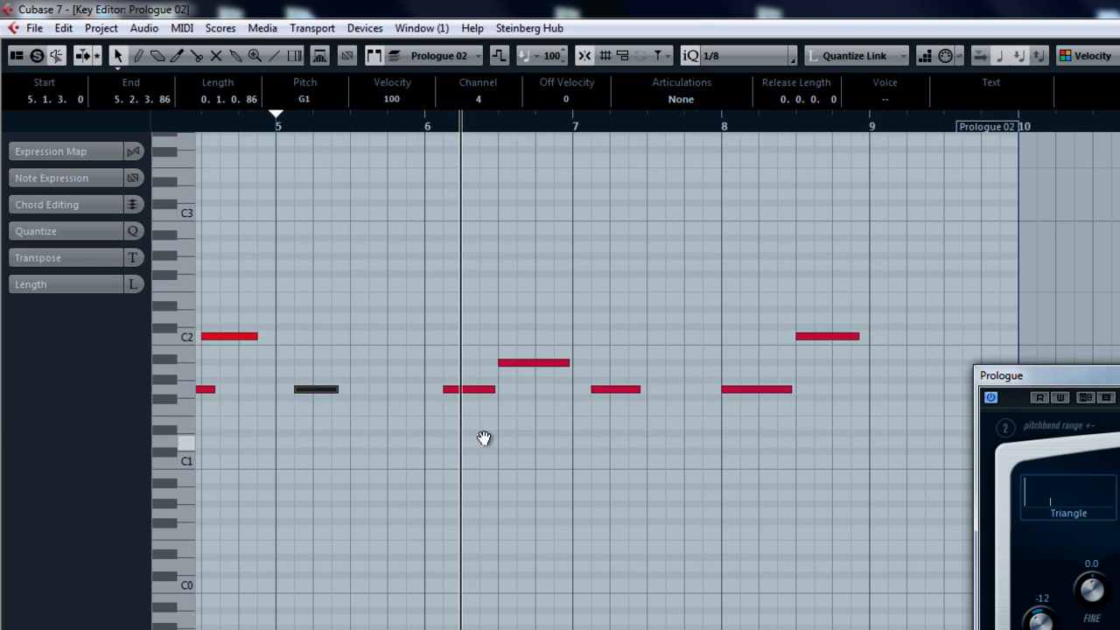
scroll(428, 387, "right", 2)
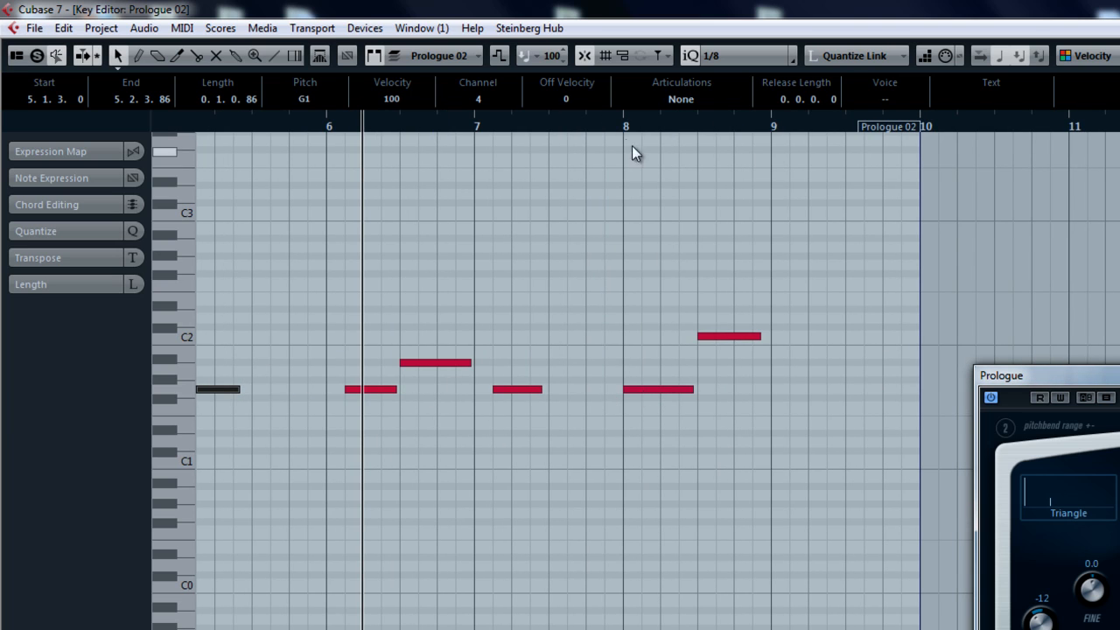
left_click(585, 128)
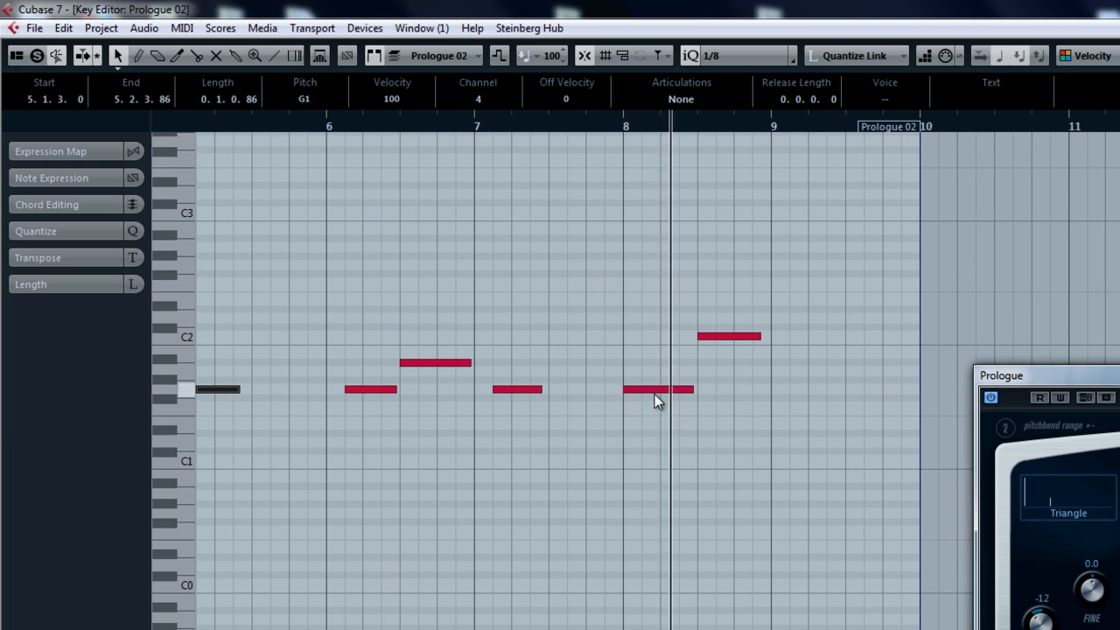
left_click_drag(648, 391, 664, 391)
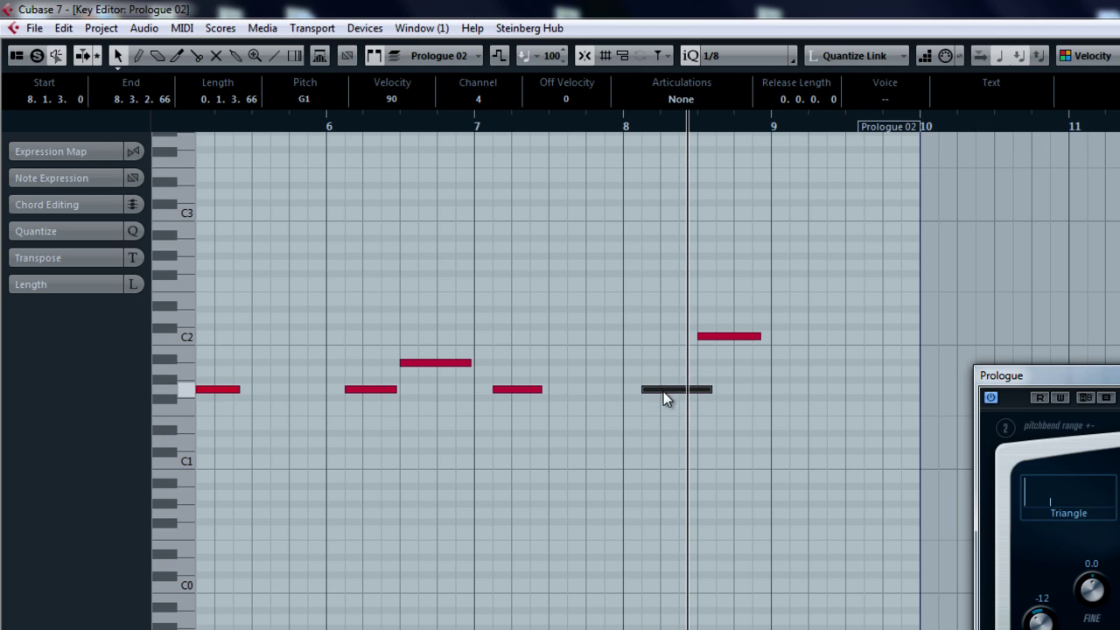
left_click(622, 135)
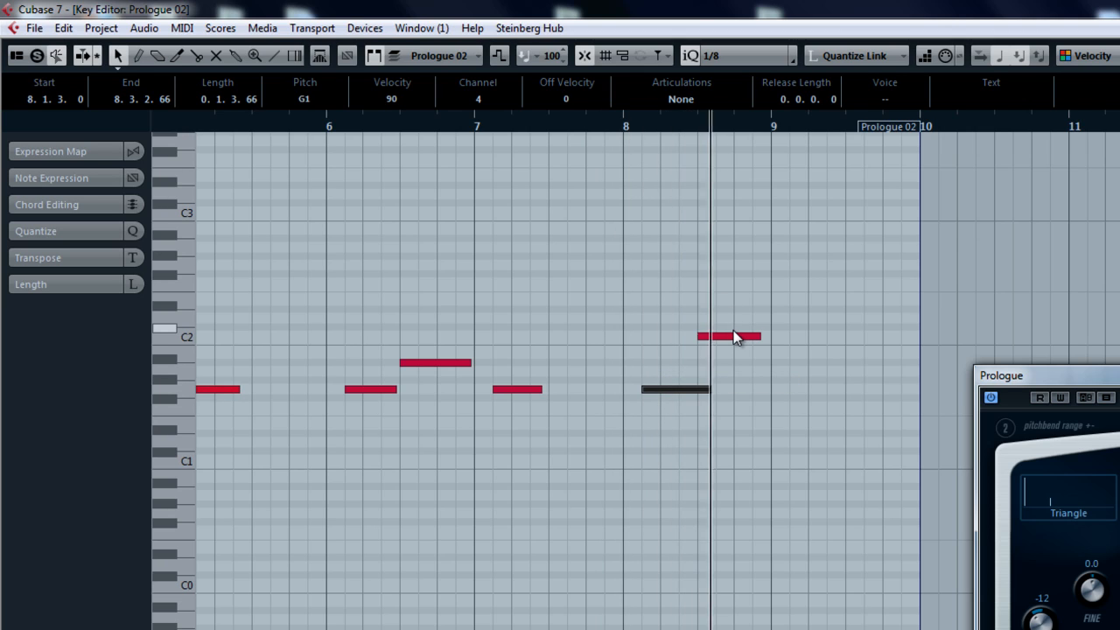
Lengthen the final C2 note to end at bar 9 and zoom out to the whole part
left_click_drag(759, 336, 767, 336)
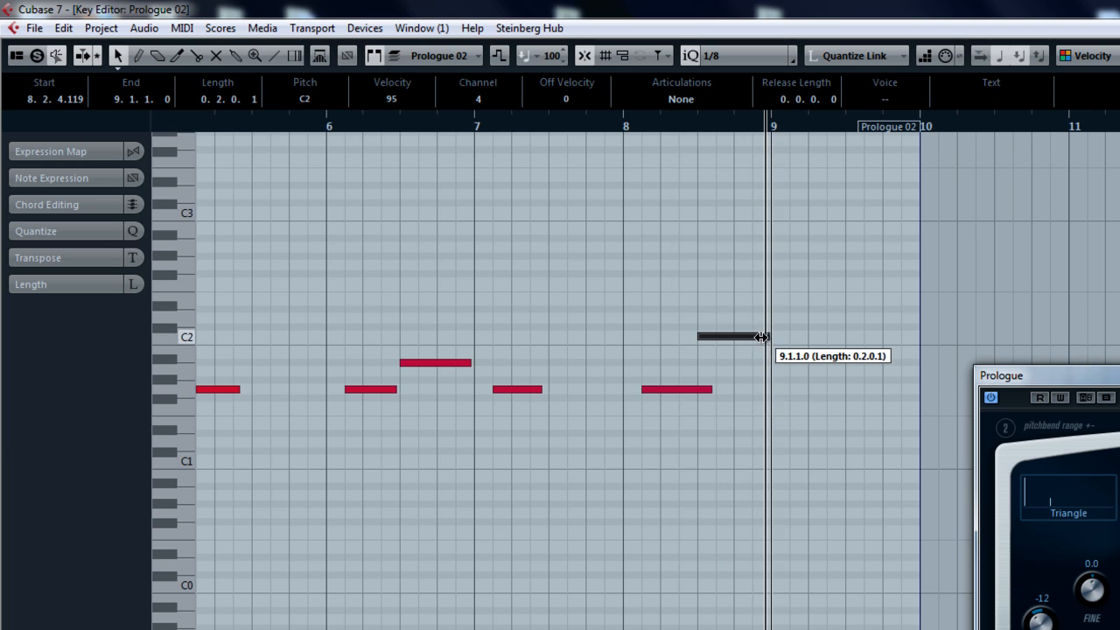
key("g")
key("g")
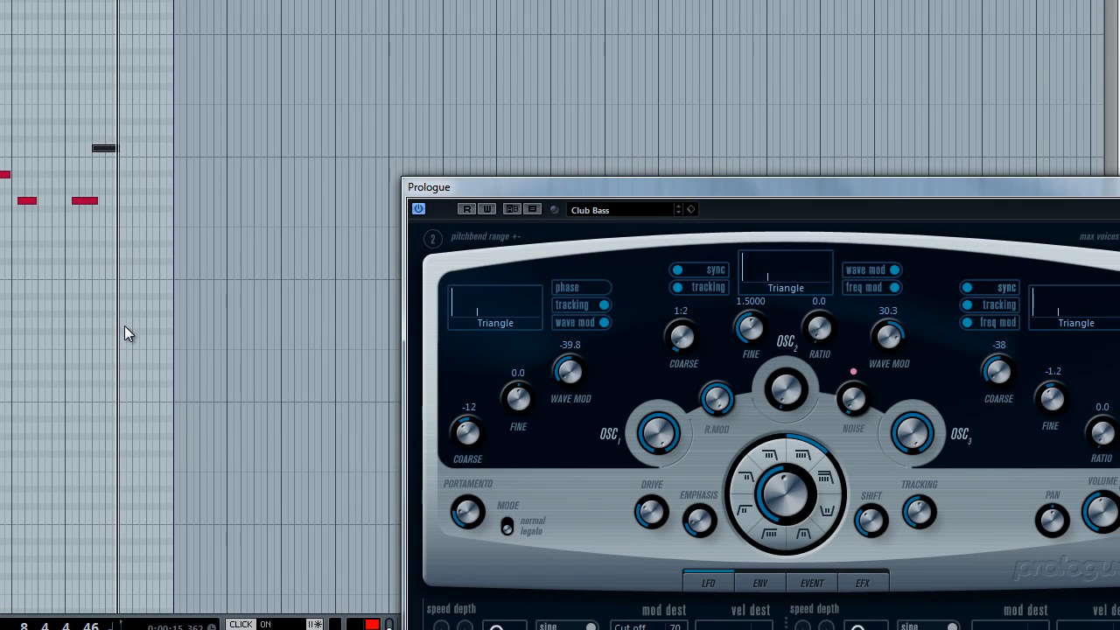
scroll(124, 332, "up", 3)
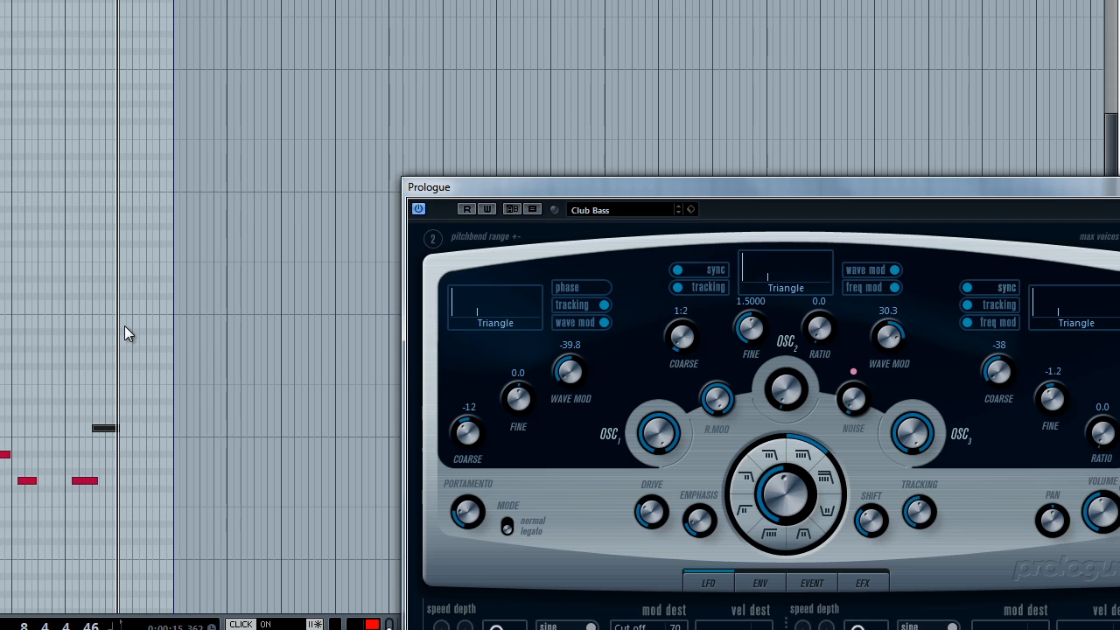
Bring Prologue's LFO section forward and close the Key Editor back to the arrangement
left_click(586, 193)
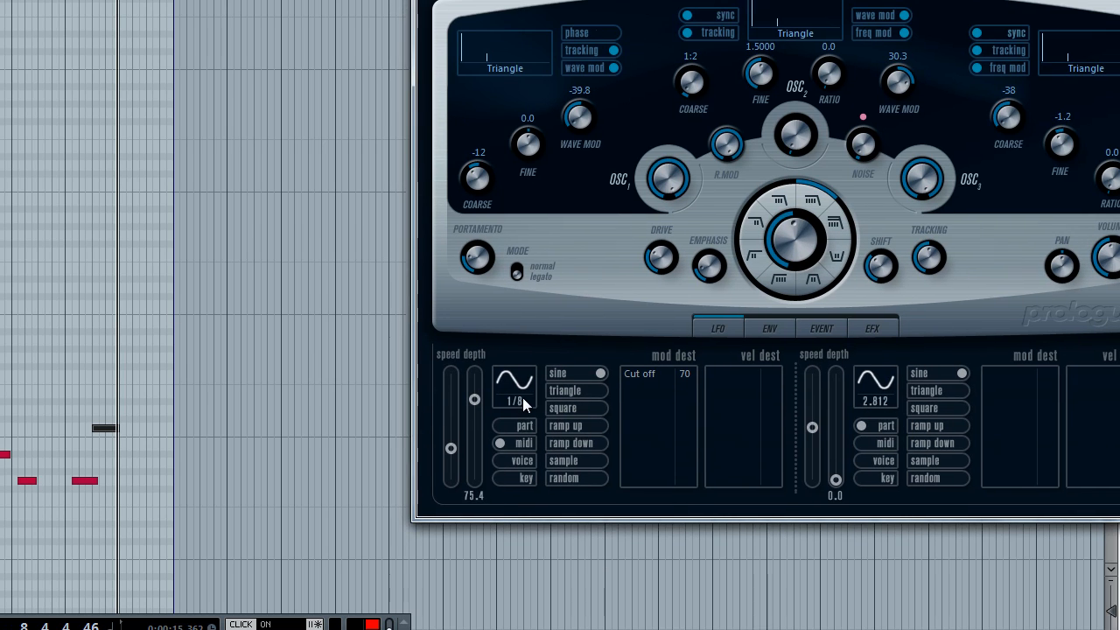
key("Escape")
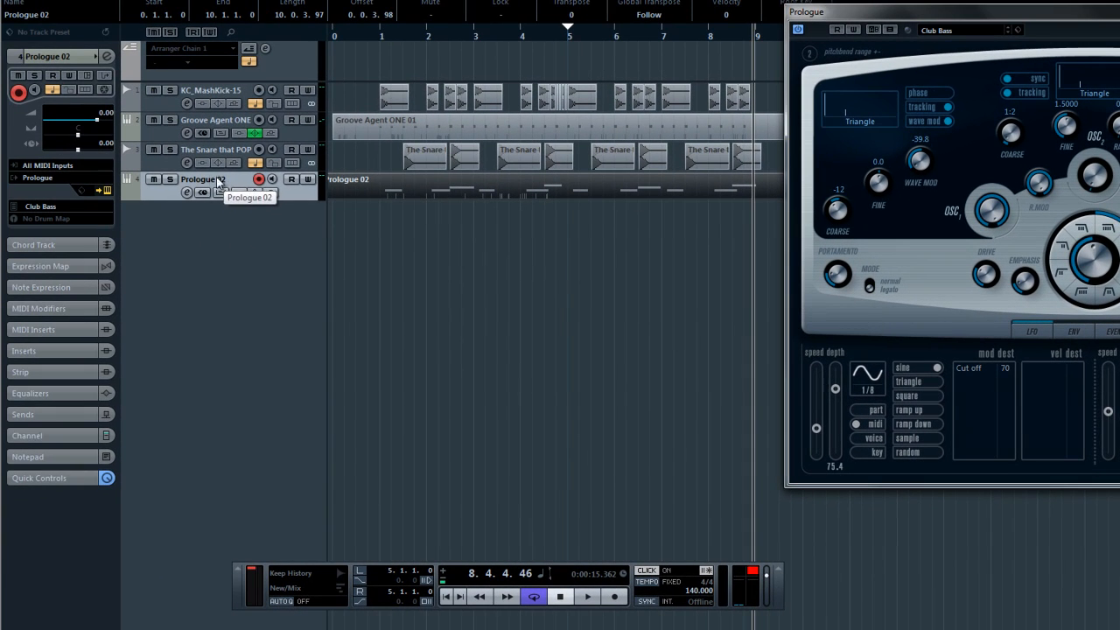
Duplicate the Prologue 02 track and bring up the copy's Prologue synth
right_click(208, 183)
left_click(231, 220)
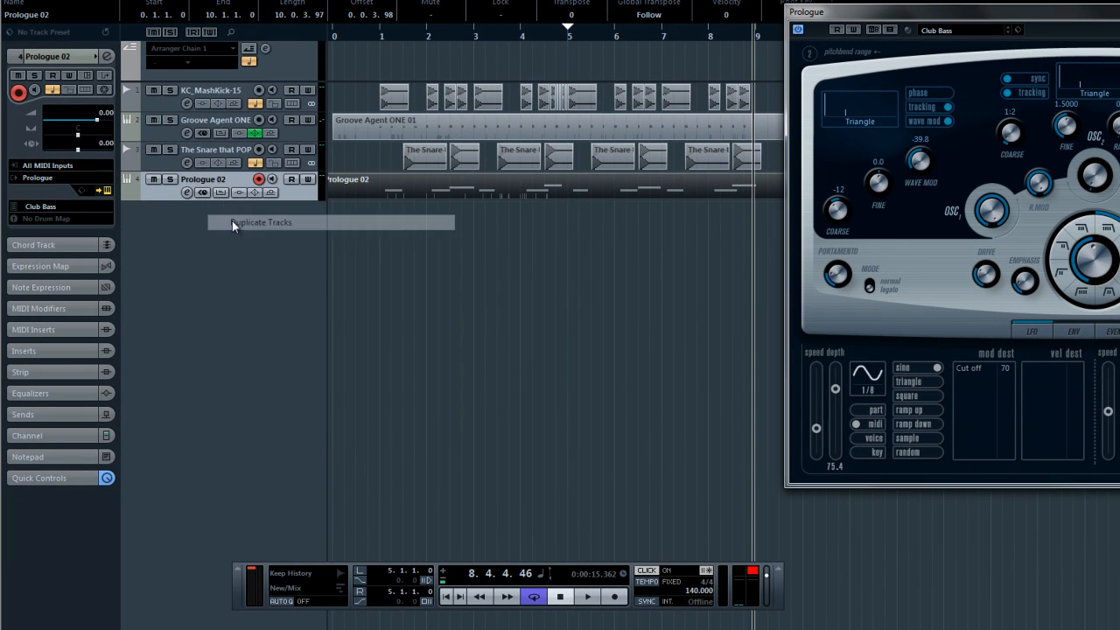
key("g")
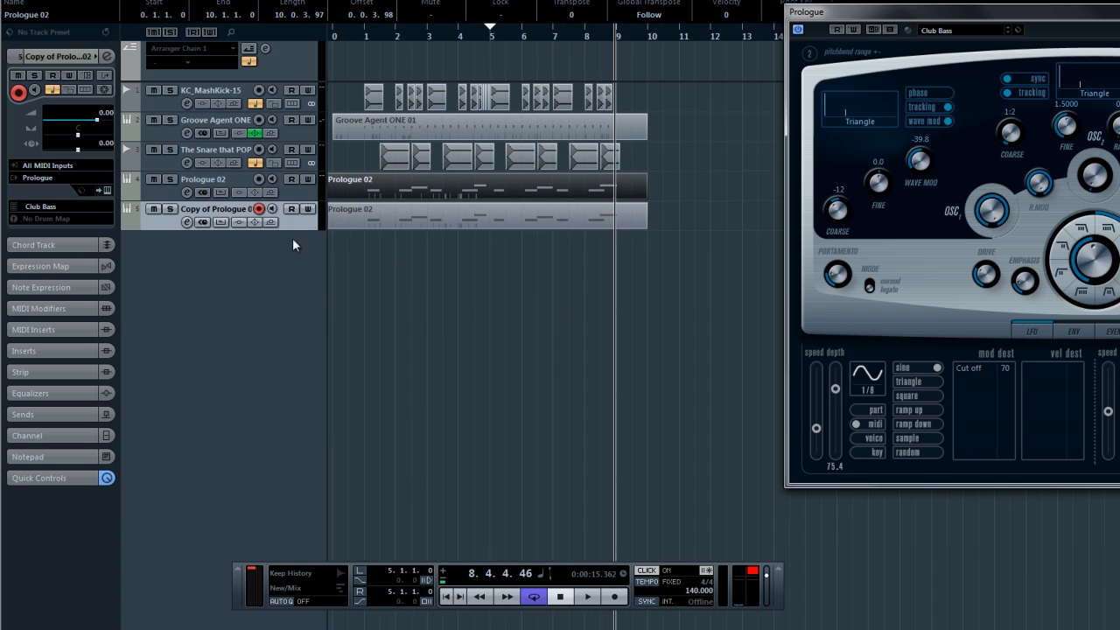
left_click(106, 189)
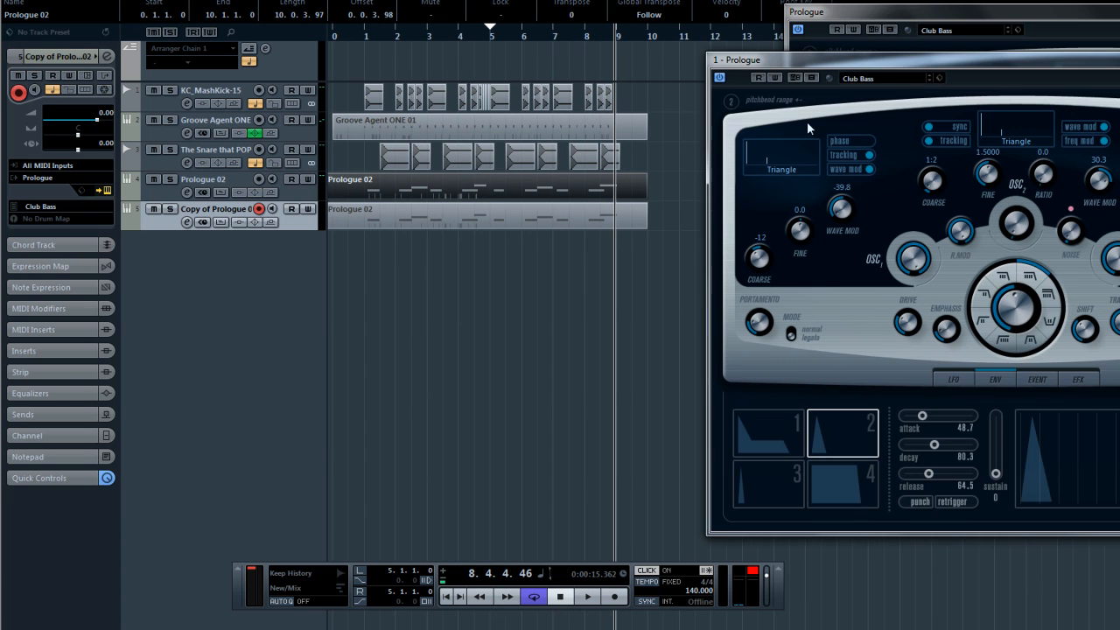
left_click_drag(950, 62, 339, 89)
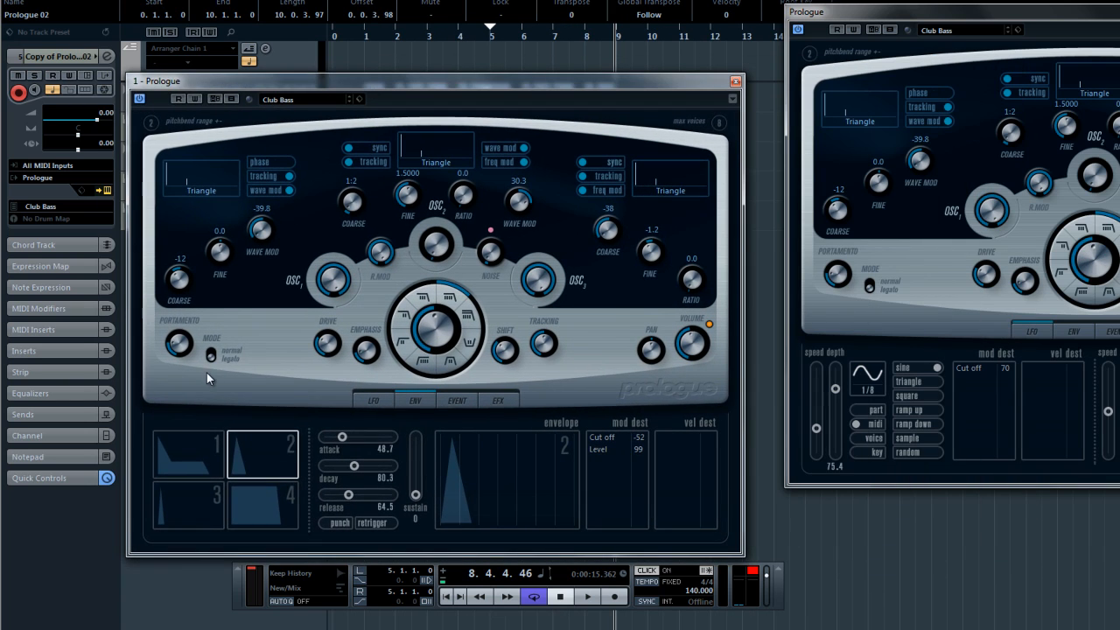
Set the copy's Prologue LFO speed to 1/16 and close the synth windows
left_click(375, 400)
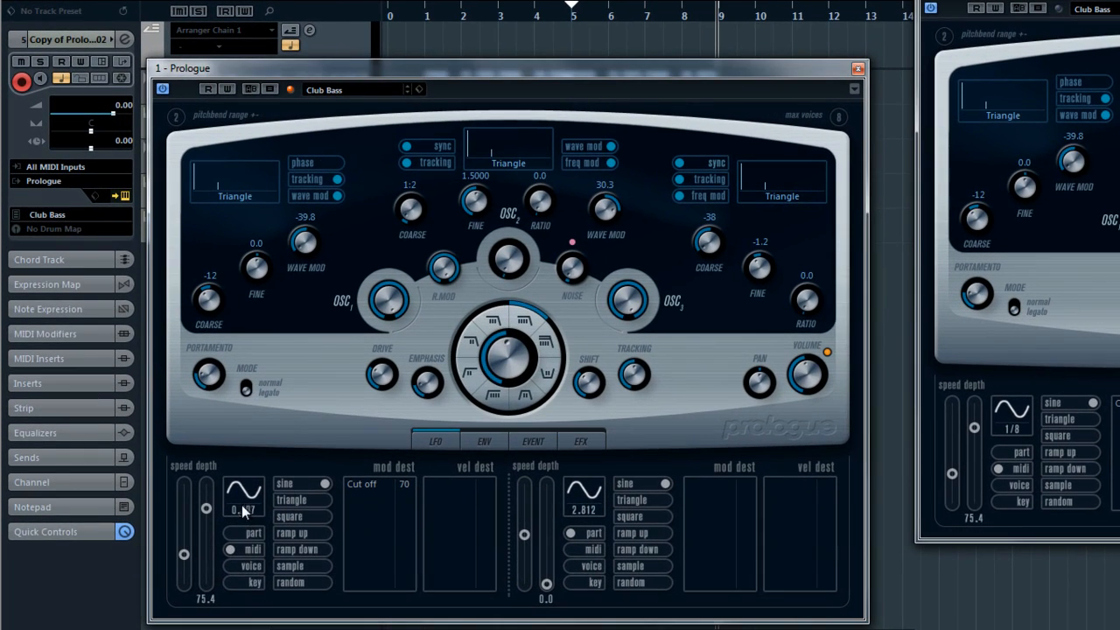
left_click(244, 506)
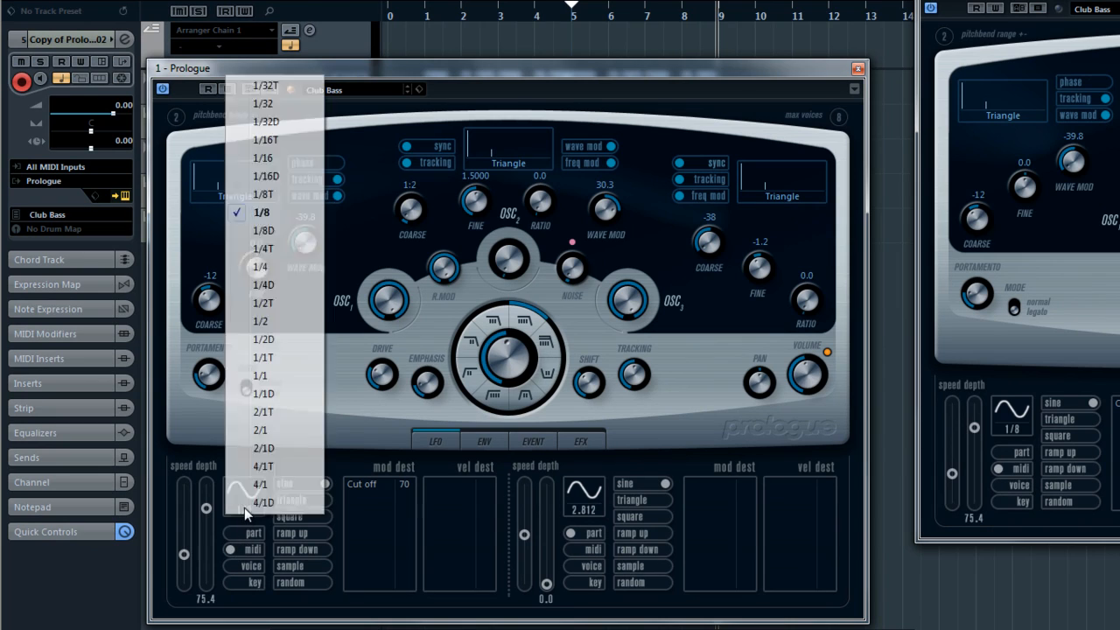
left_click(290, 166)
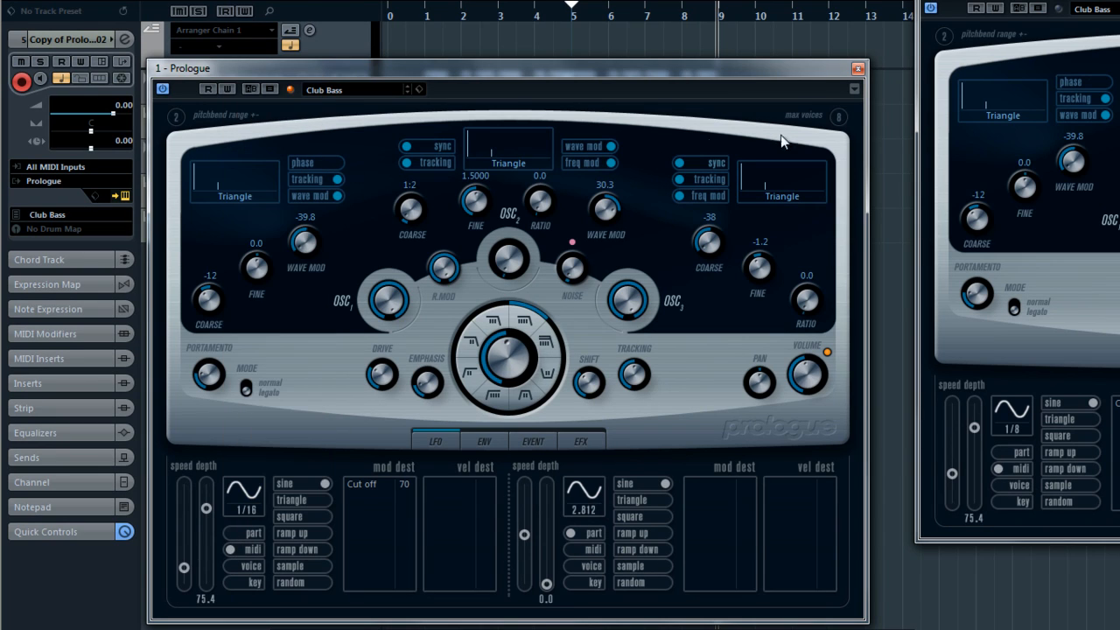
left_click(862, 70)
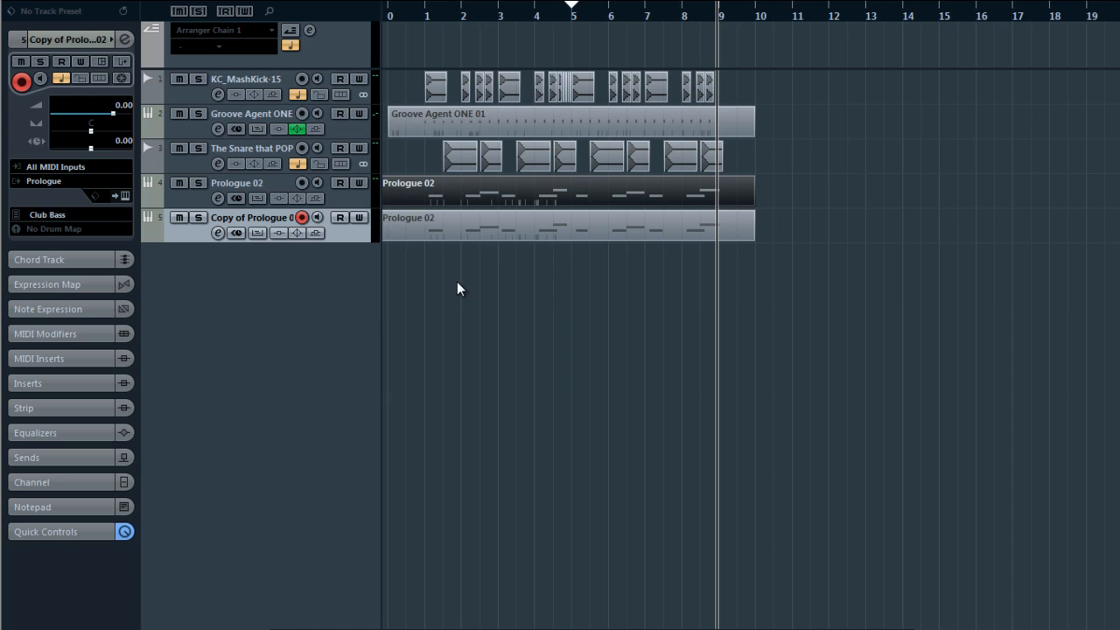
Enlarge the Prologue 02 and Copy of Prologue 02 tracks to show their notes
key("h")
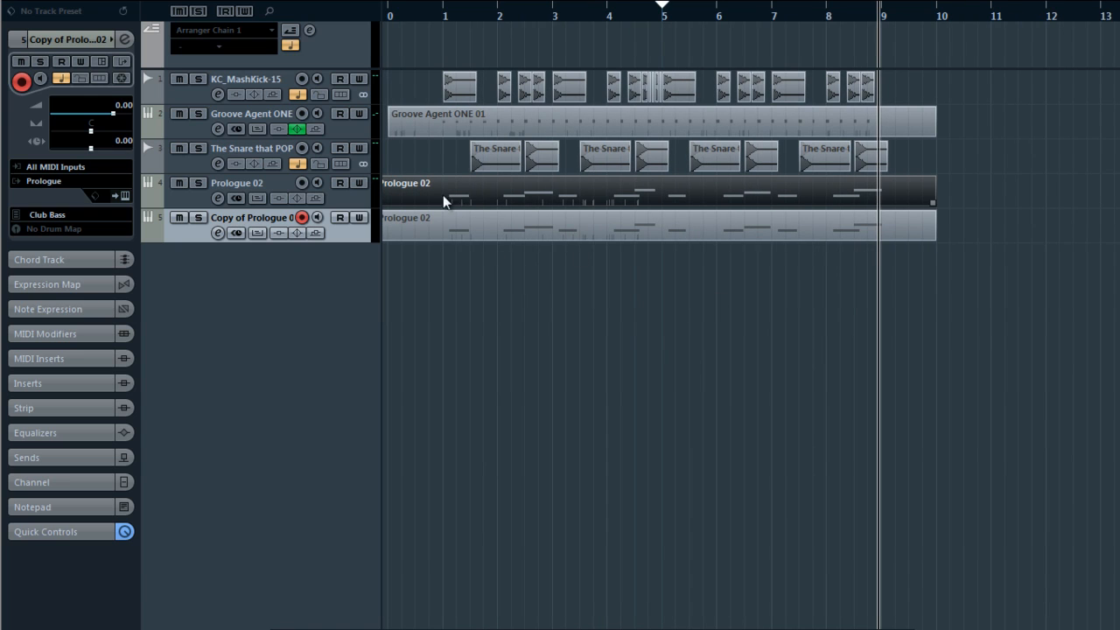
left_click(350, 200)
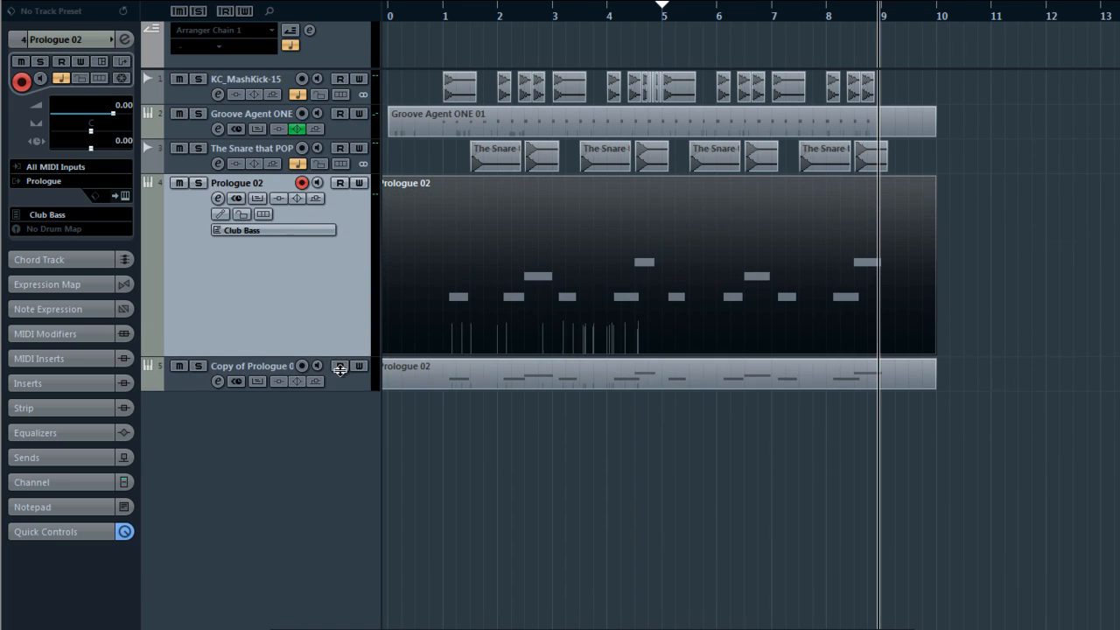
left_click(332, 399)
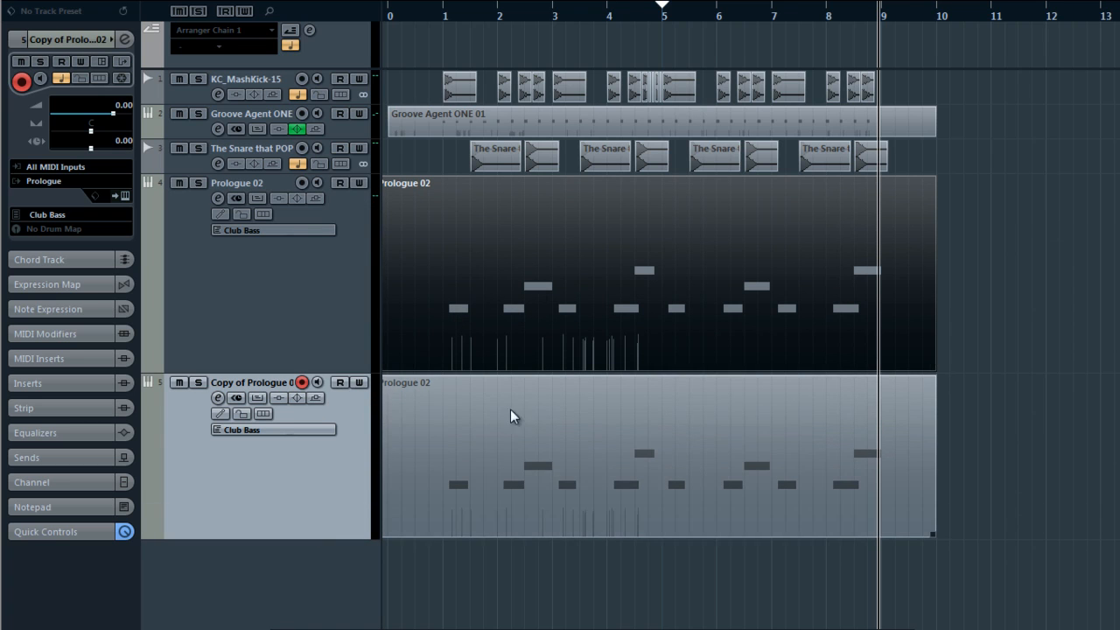
scroll(510, 408, "up", 2, "ctrl")
Split the copied bass part near bar 2, then undo so it stays one whole part
left_click(536, 437, "alt")
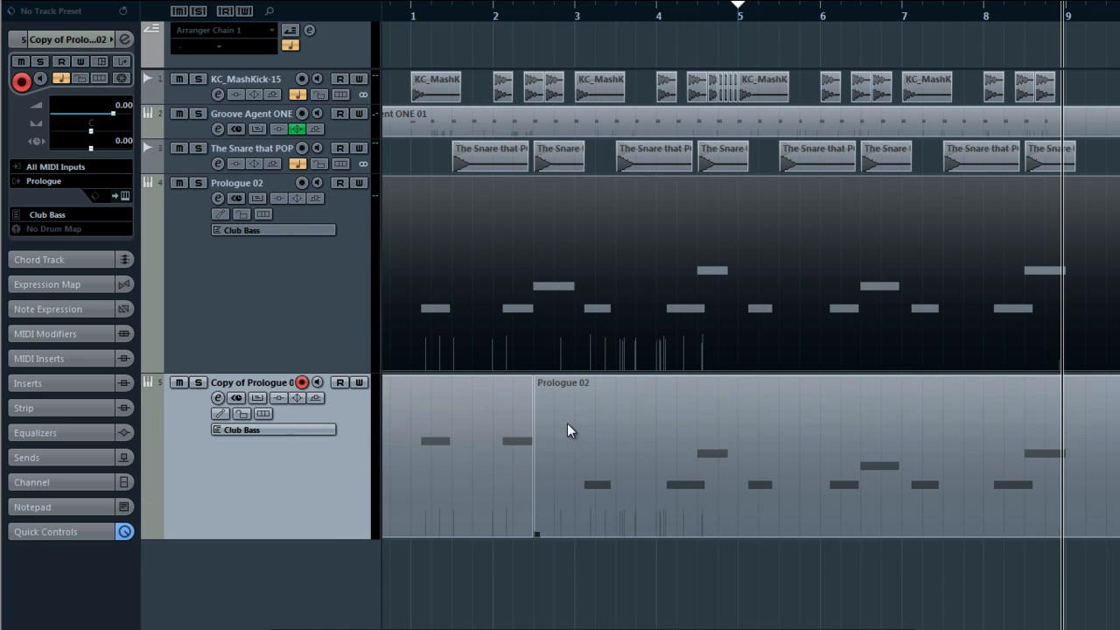
left_click(494, 424)
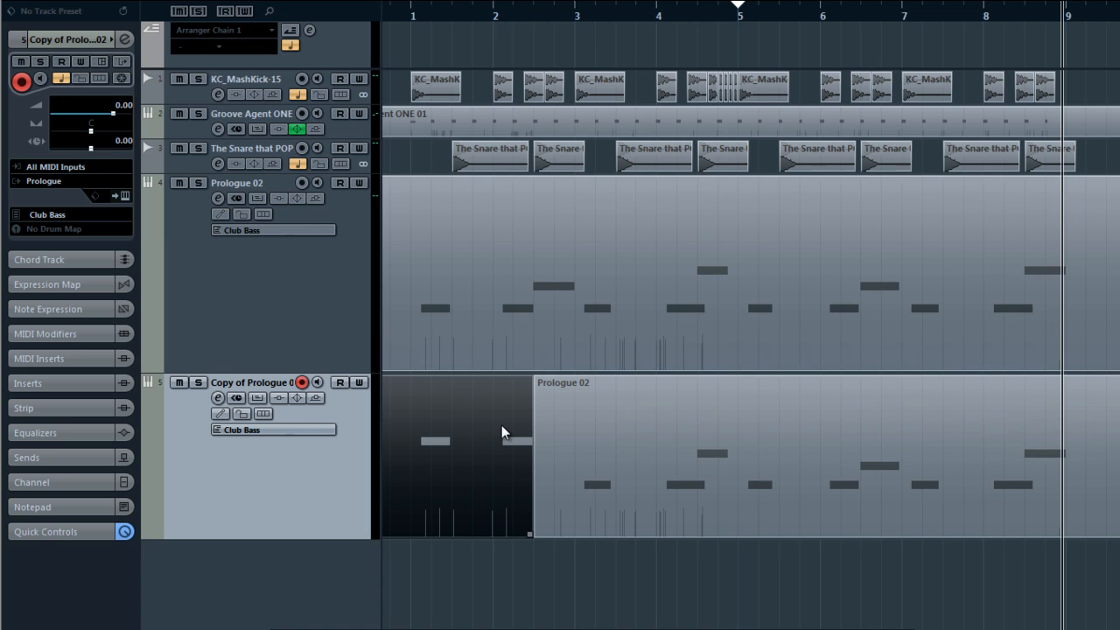
key("ctrl+z")
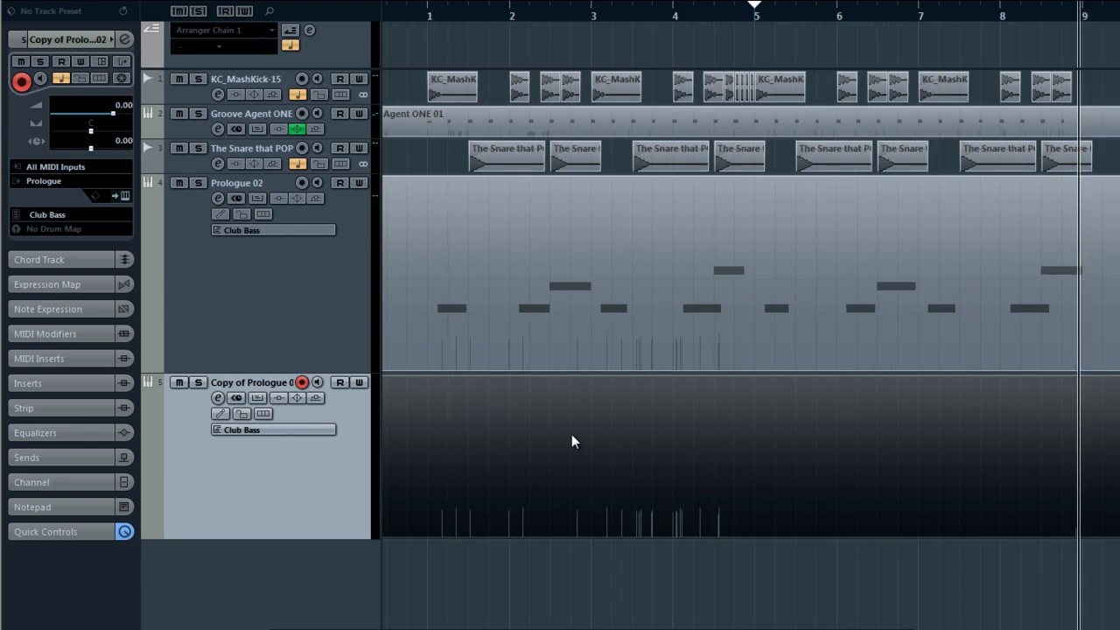
scroll(571, 434, "up", 5, "ctrl")
Swap the higher bar 2.5 note so it plays on the copy instead of Prologue 02
left_click(537, 9)
double_click(552, 228)
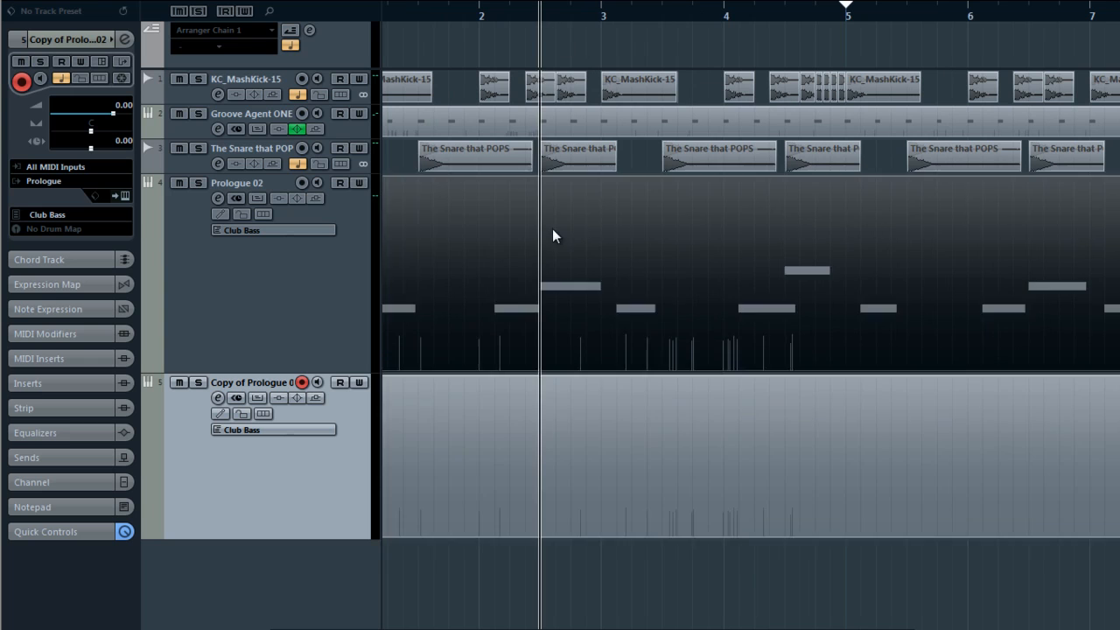
scroll(231, 428, "up", 4, "ctrl")
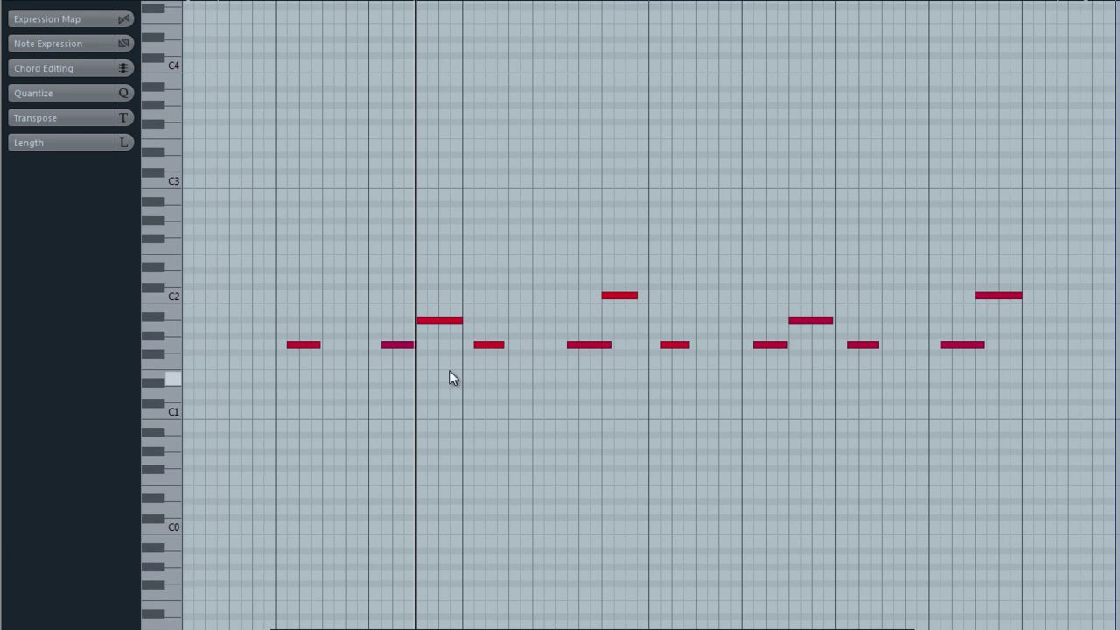
left_click(444, 320)
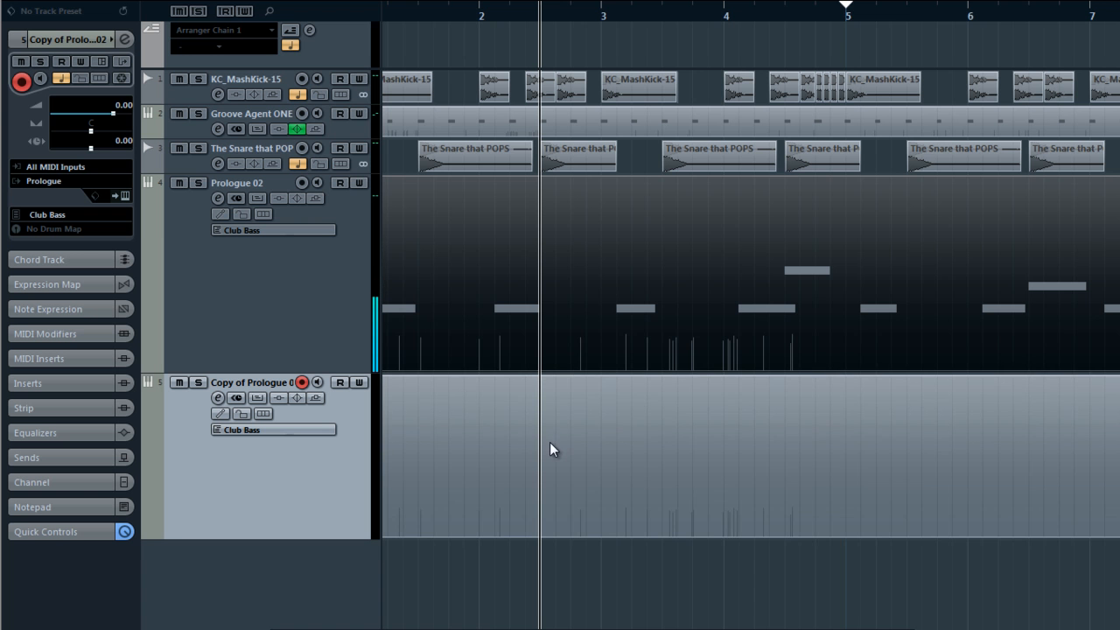
double_click(512, 444)
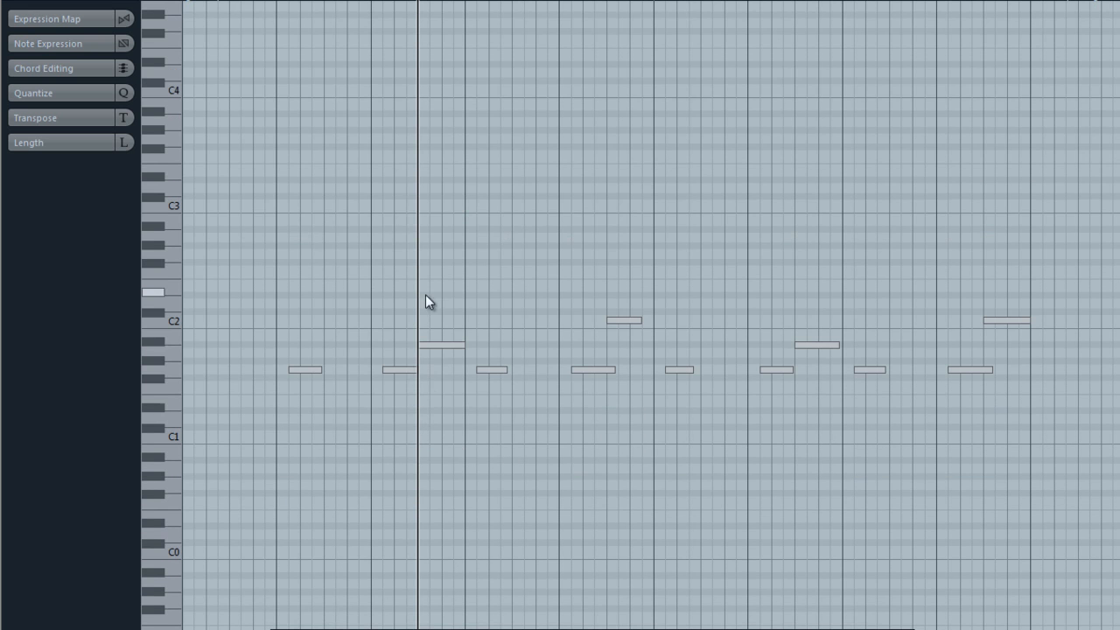
left_click(440, 343)
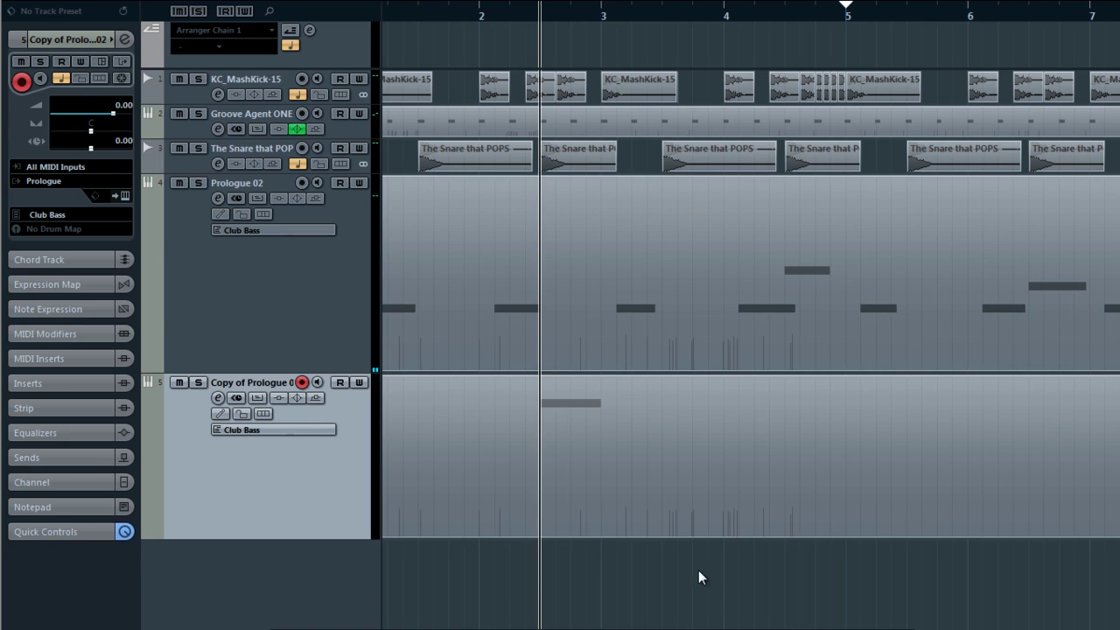
scroll(1026, 521, "left", 3)
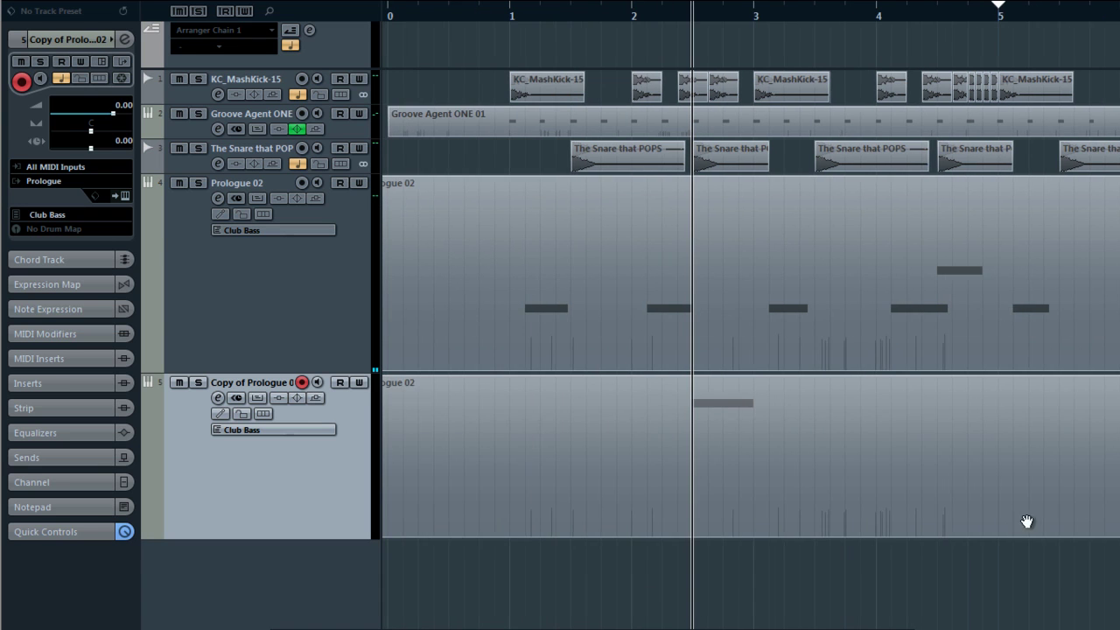
left_click(543, 326)
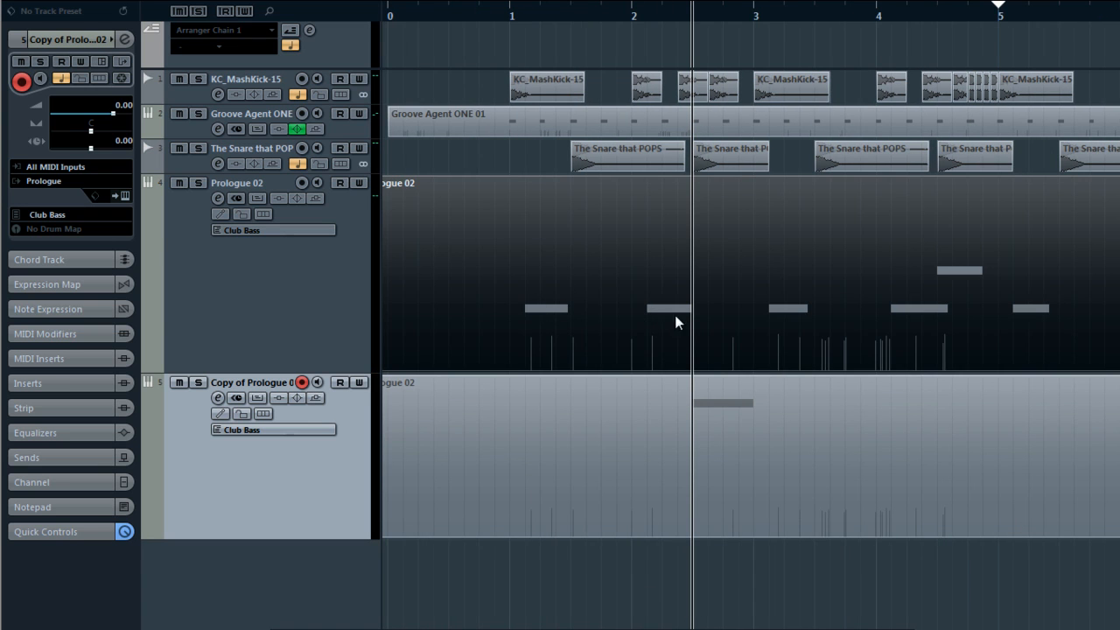
Play the arrangement back from bar 1 to check the split bassline
left_click(501, 23)
key("space")
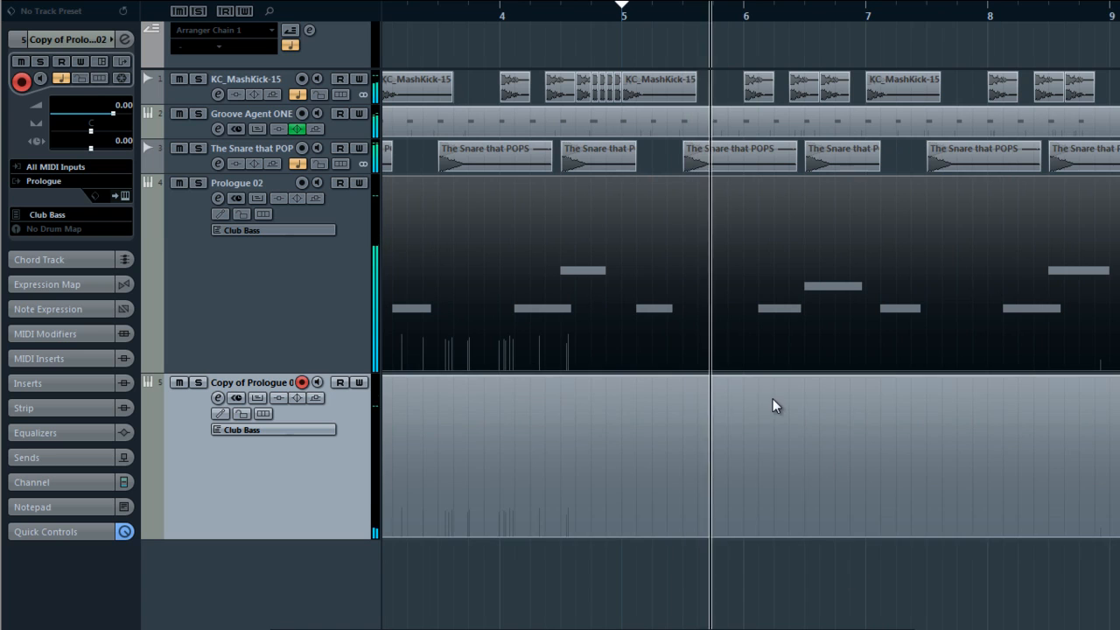
scroll(875, 580, "right", 1)
scroll(667, 309, "right", 3)
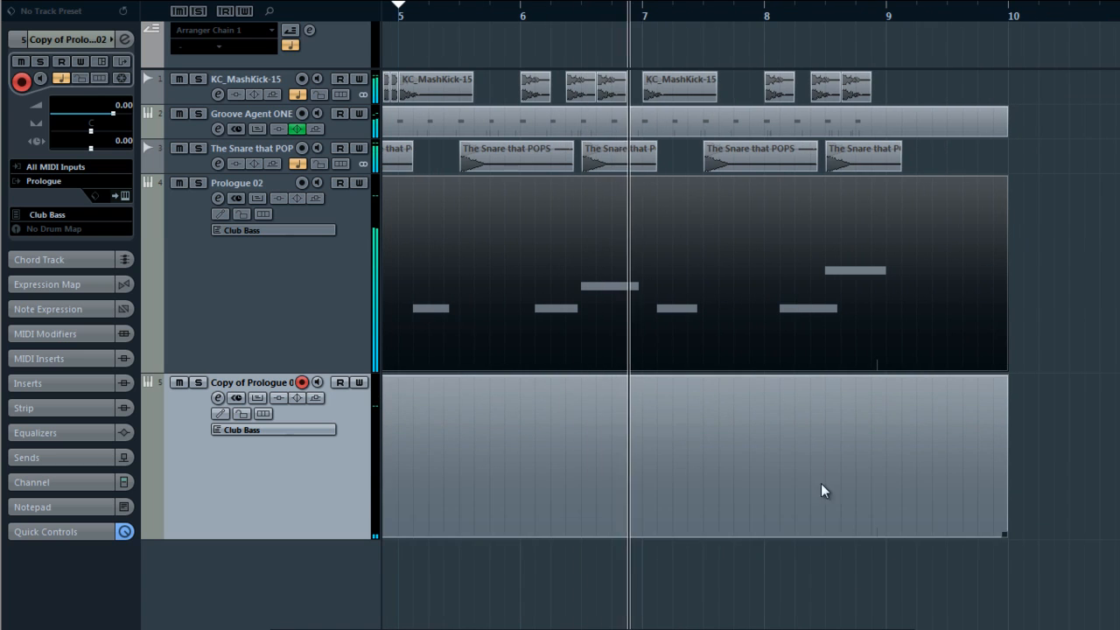
scroll(931, 571, "right", 2)
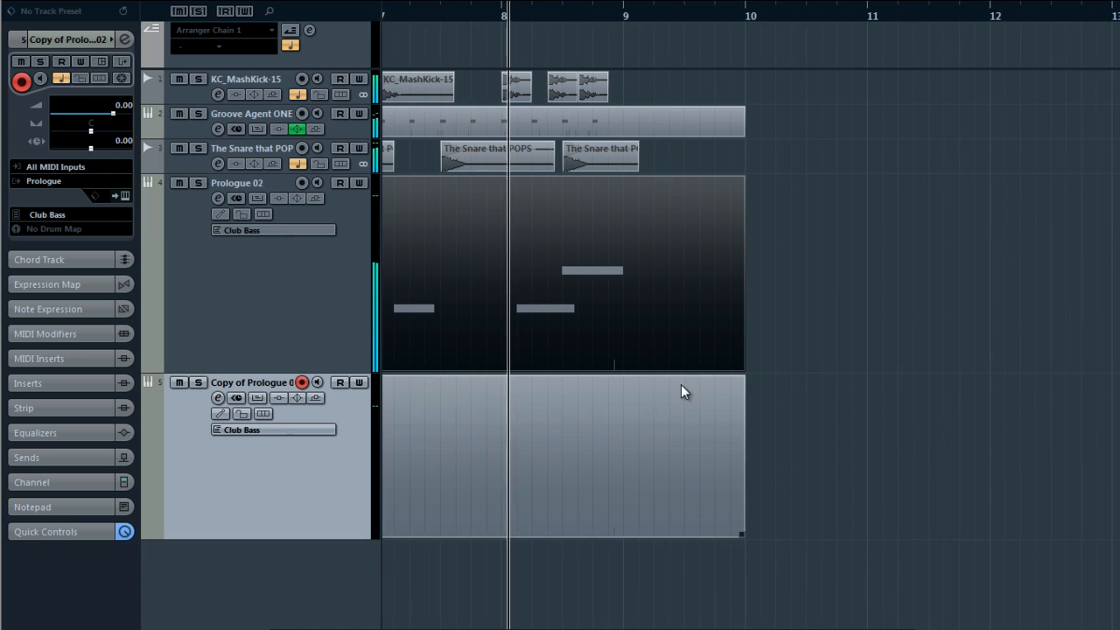
key("space")
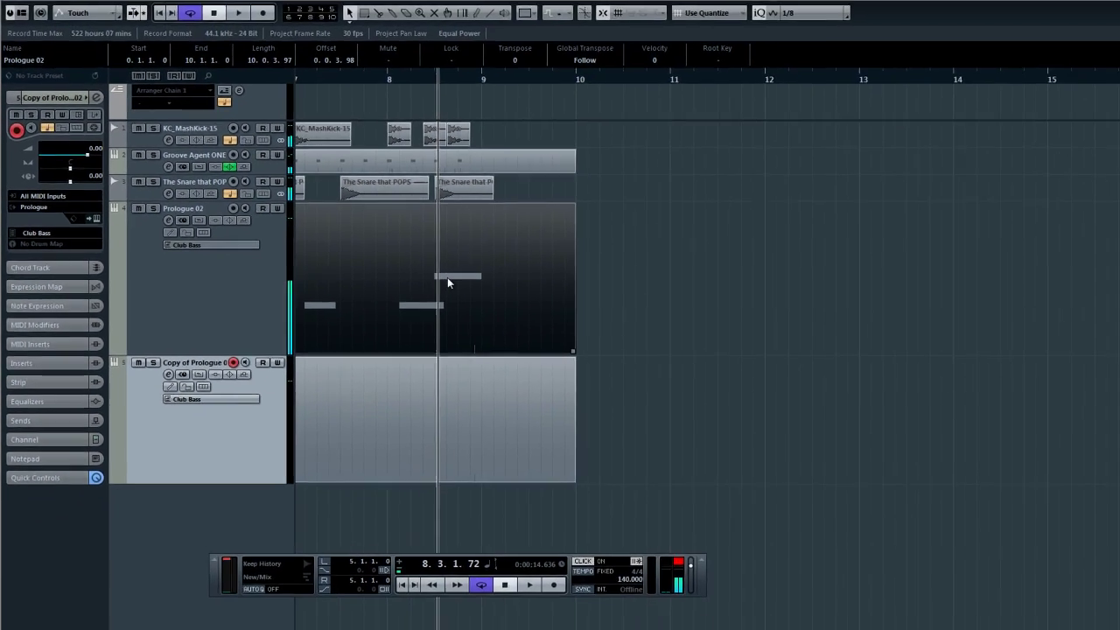
Move the C2 note near bar 8.5 from Prologue 02 onto the copied bass track
double_click(568, 278)
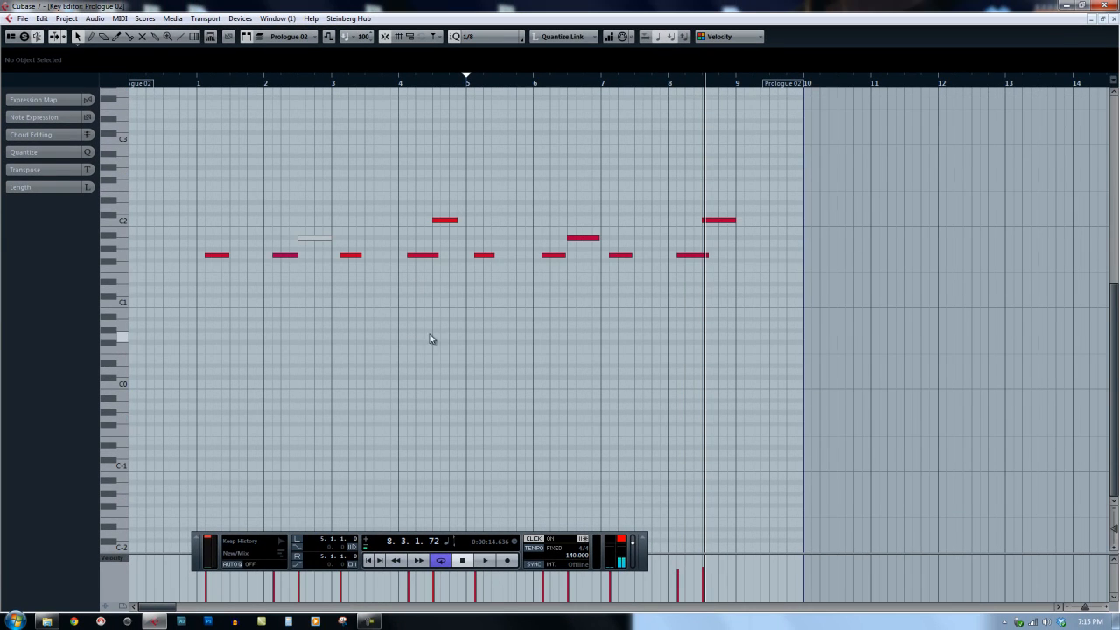
left_click(732, 220)
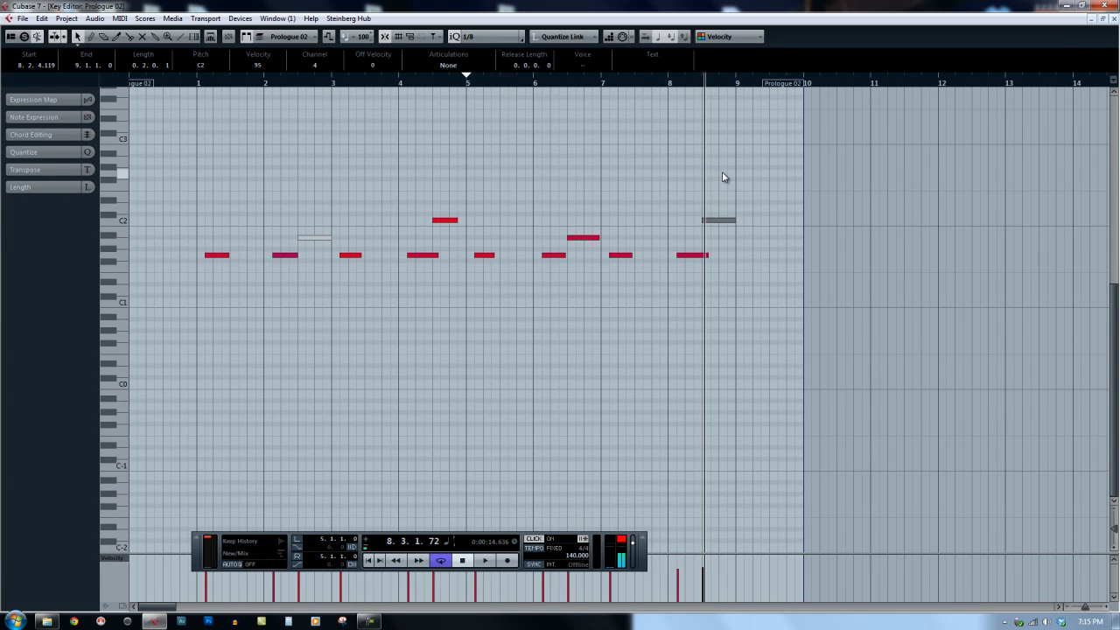
key("Return")
double_click(459, 404)
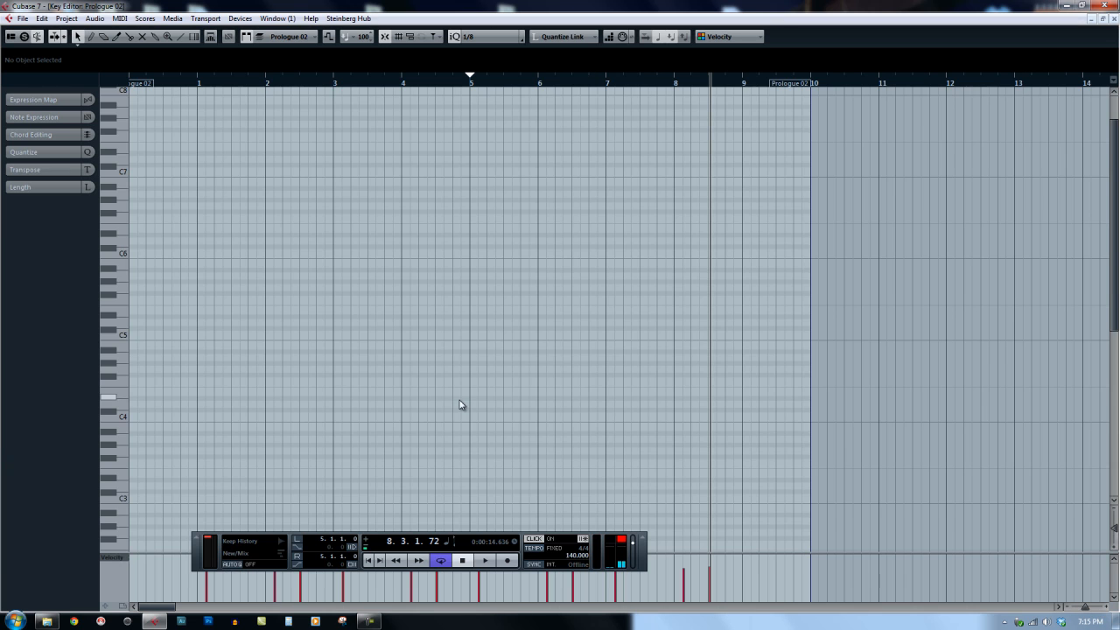
left_click_drag(765, 263, 733, 188)
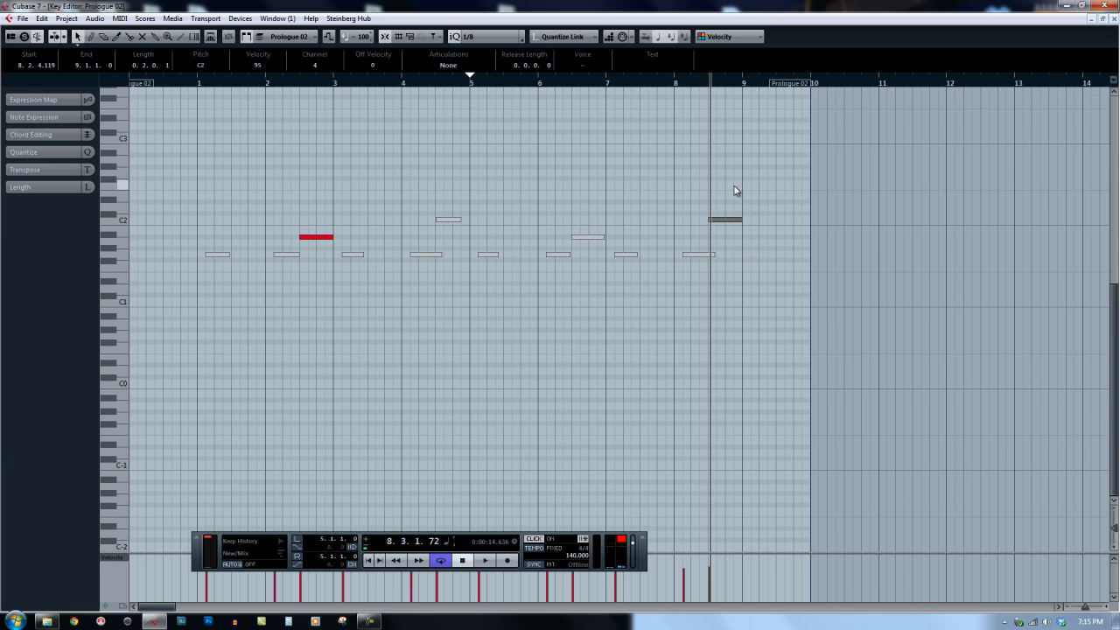
left_click(713, 261)
key("Return")
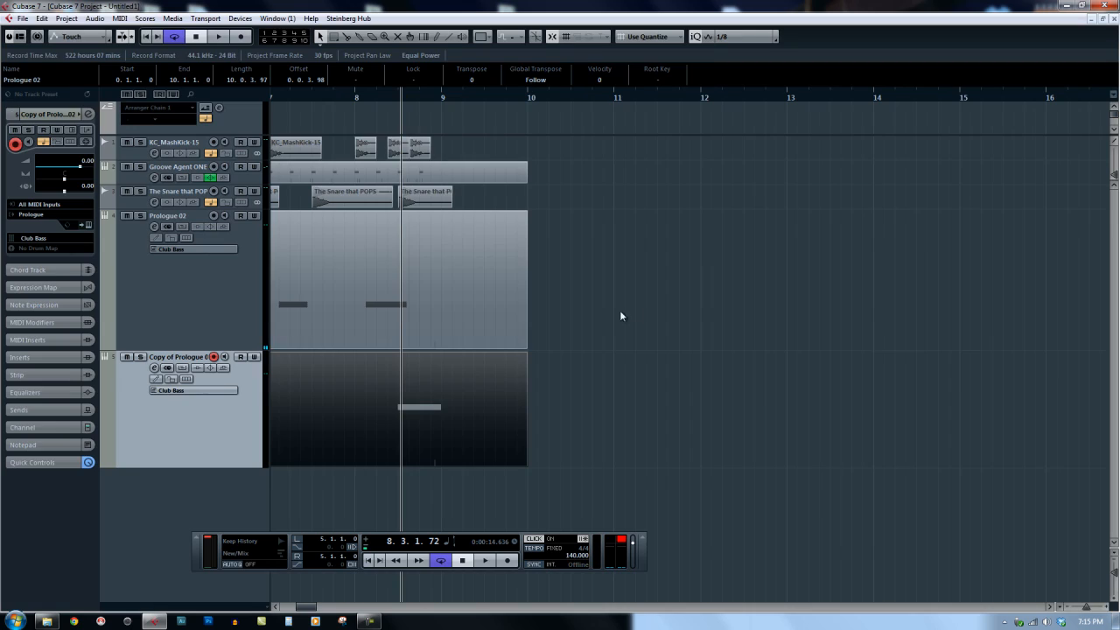
left_click(304, 95)
scroll(564, 353, "left", 2)
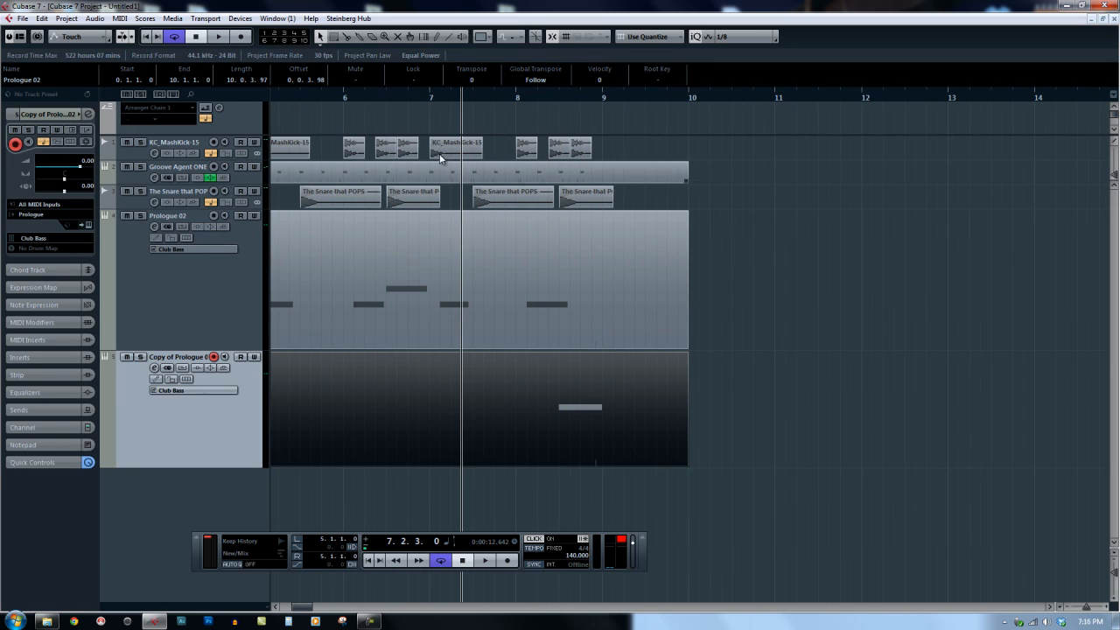
double_click(342, 98)
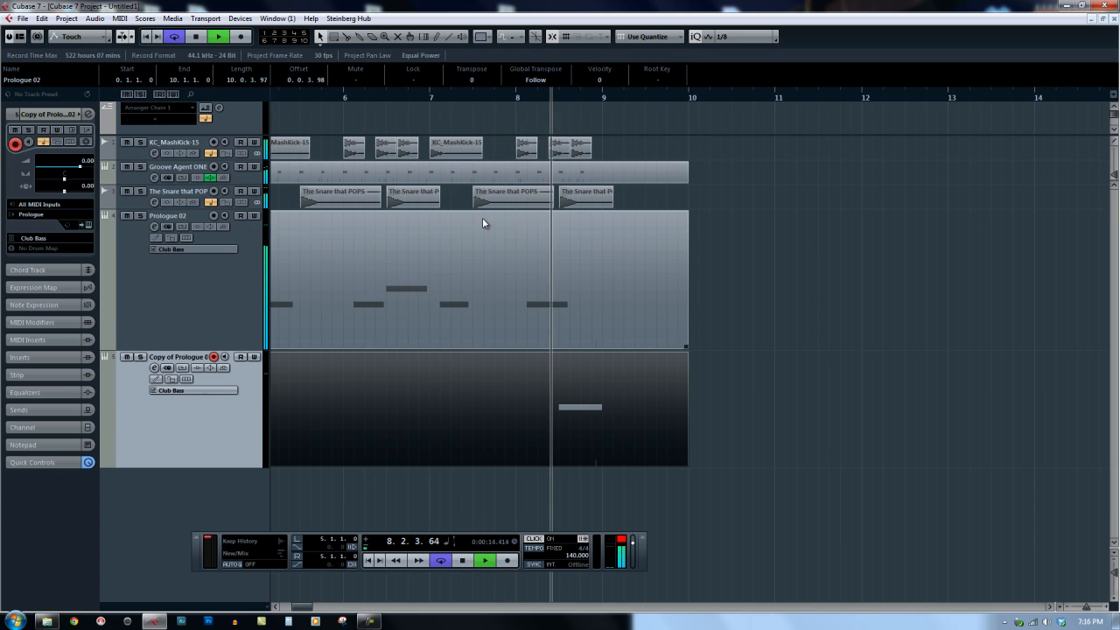
key("space")
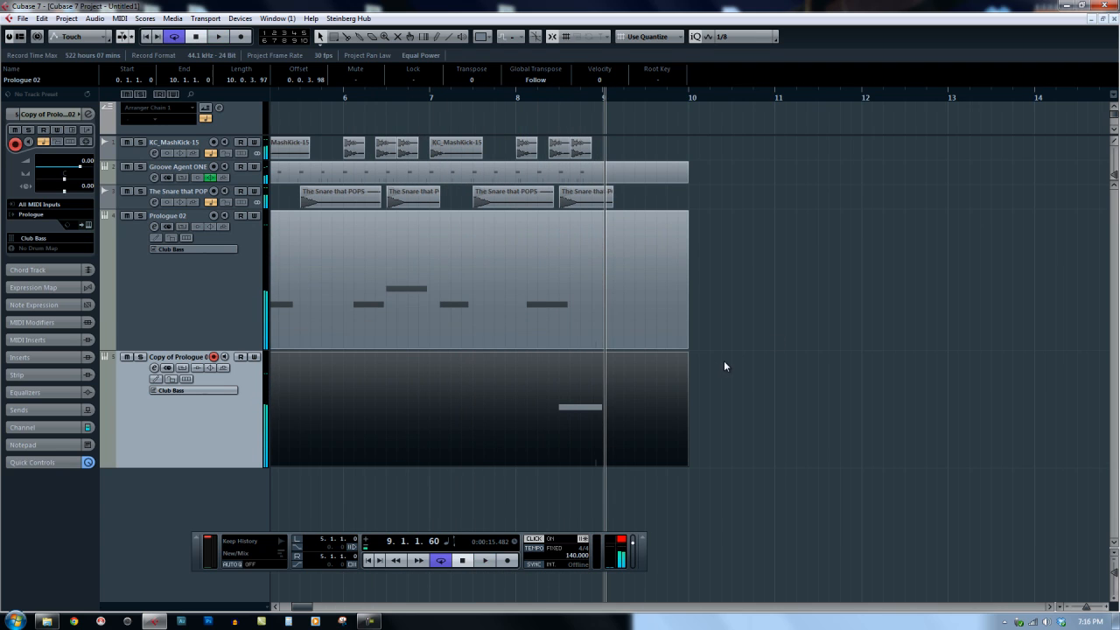
key("g")
key("g")
key("g")
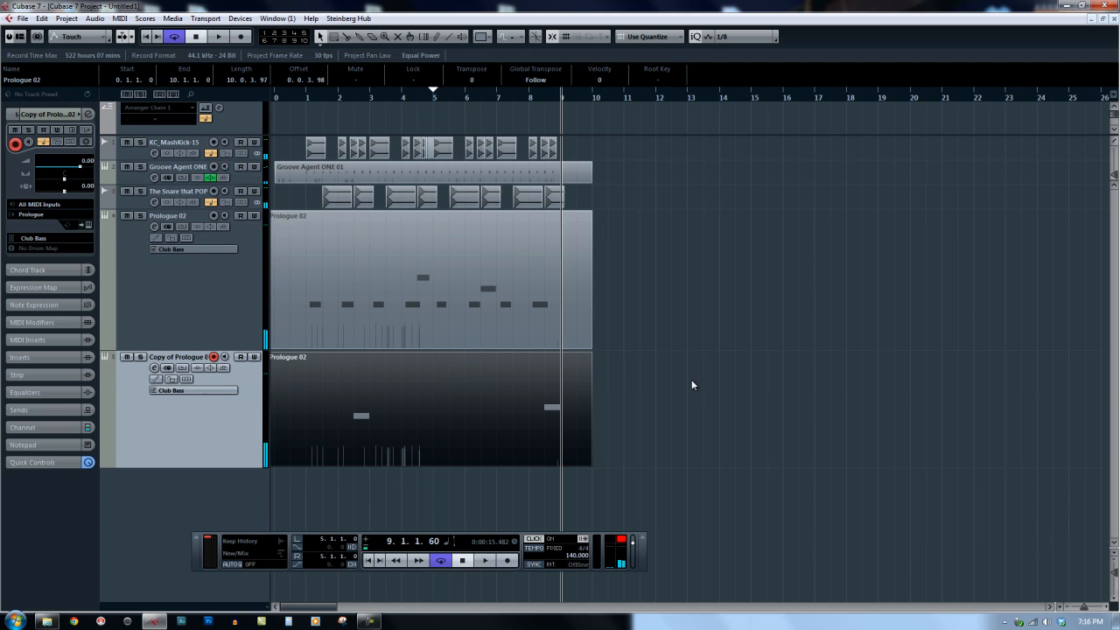
key("g")
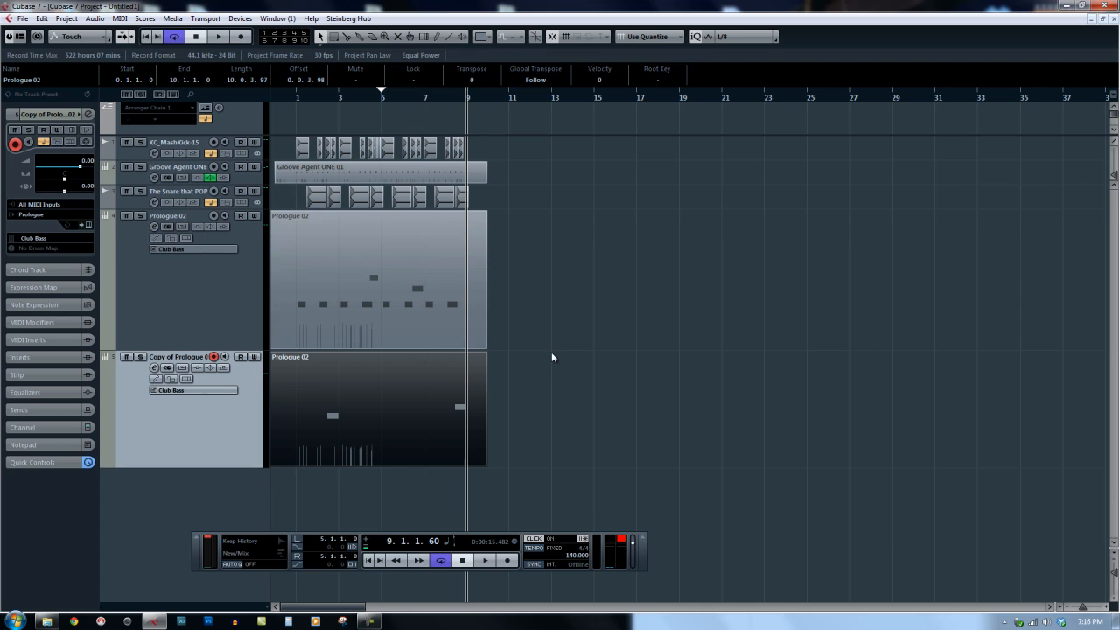
key("g")
key("g")
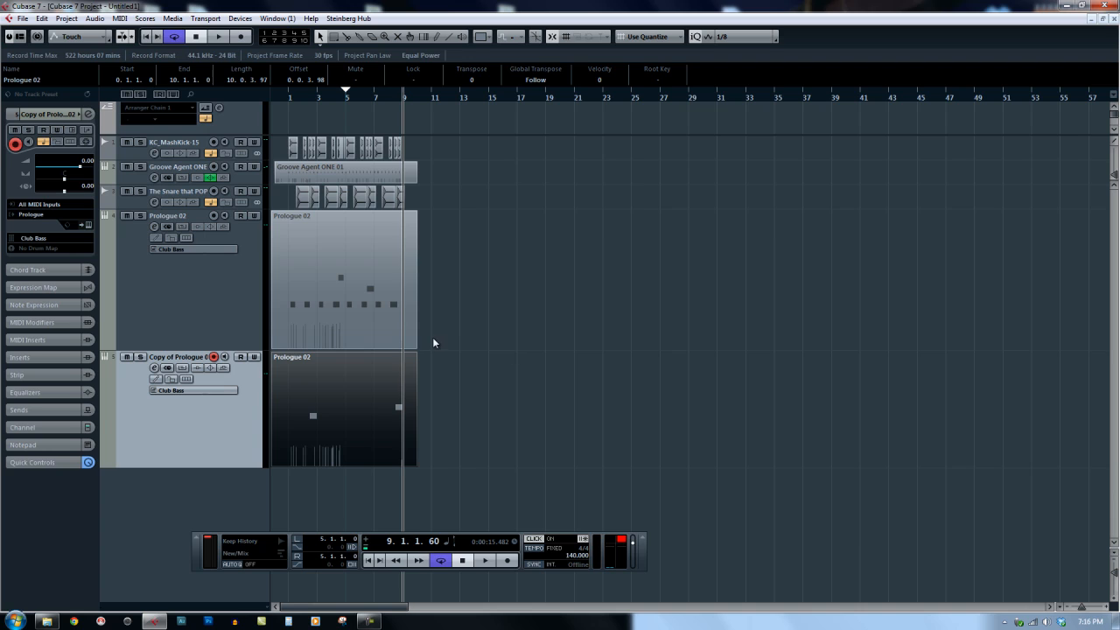
key("h")
key("h")
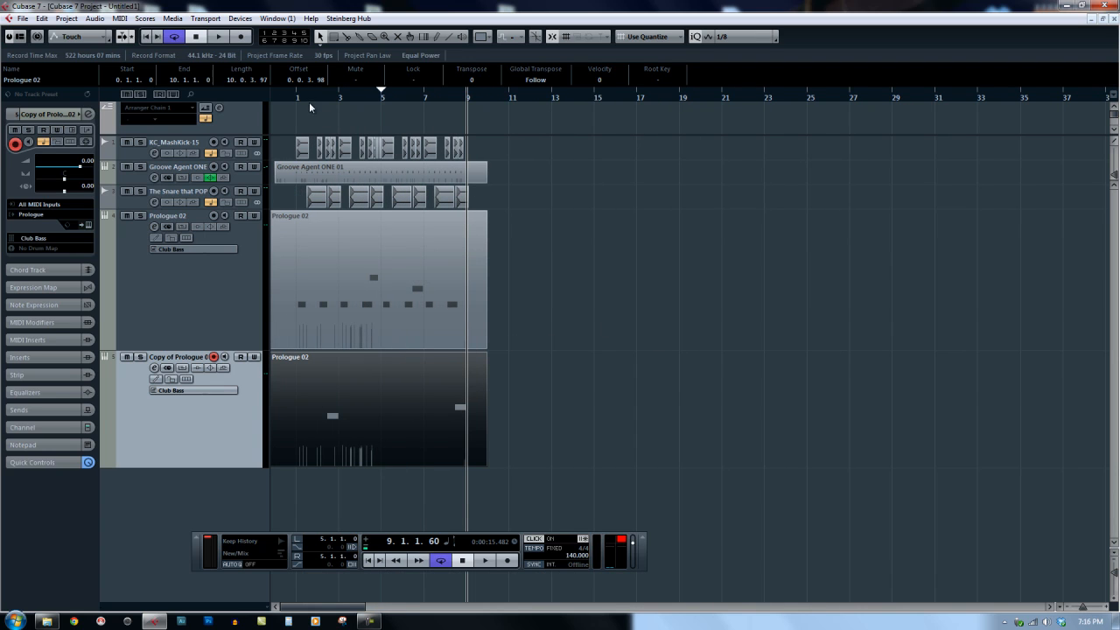